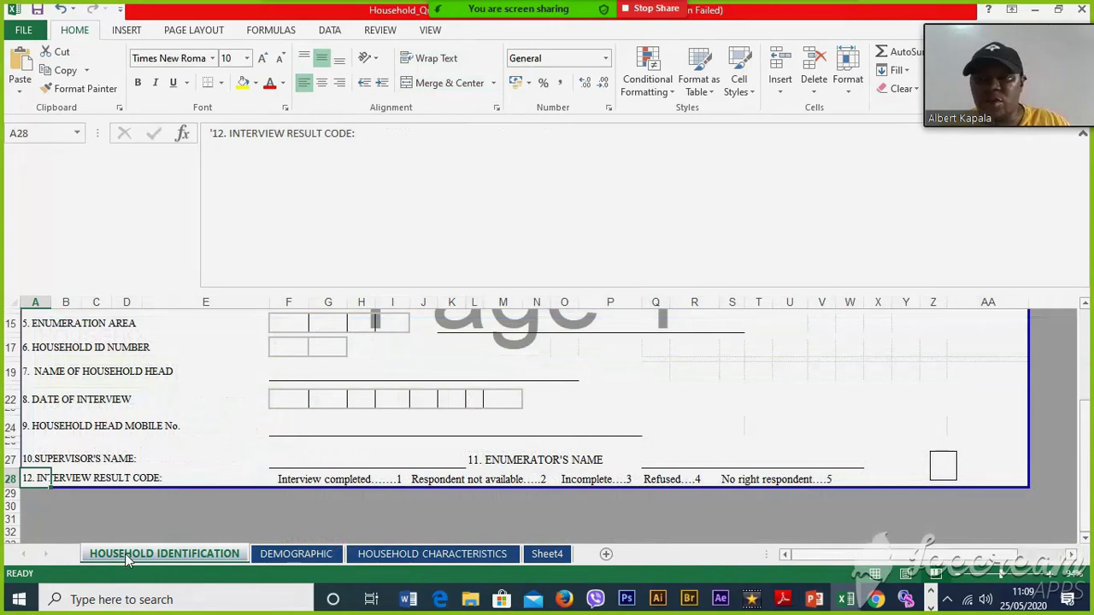
Look through the questionnaire's Household Identification, Demographic and Household Characteristics sheets
drag(1086, 444, 1092, 353)
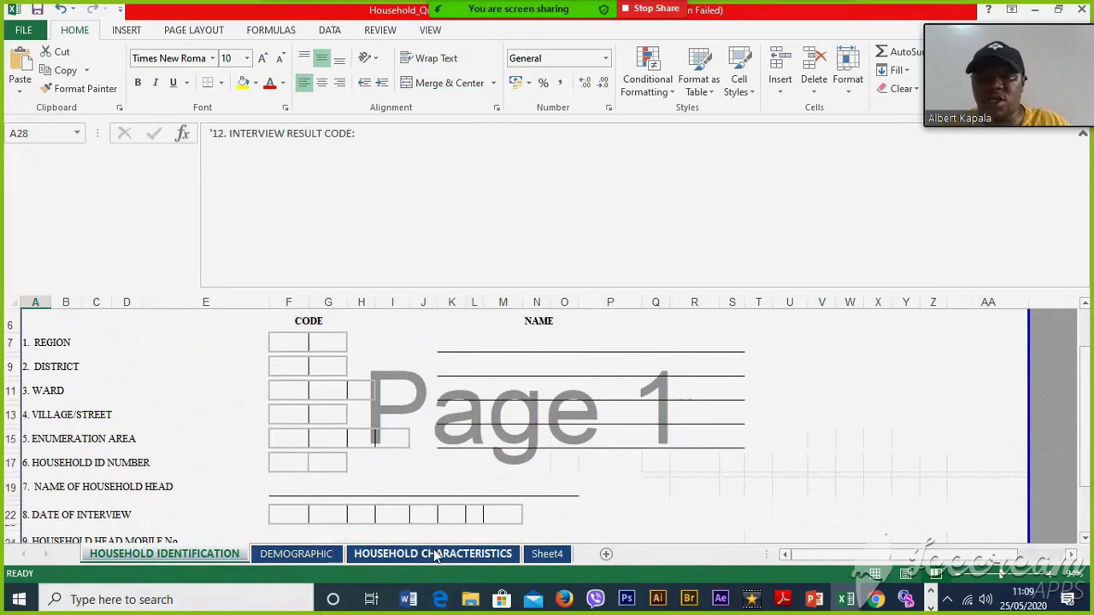
mouse_move(1086, 465)
mouse_down()
mouse_move(1087, 424)
mouse_move(1082, 446)
mouse_up()
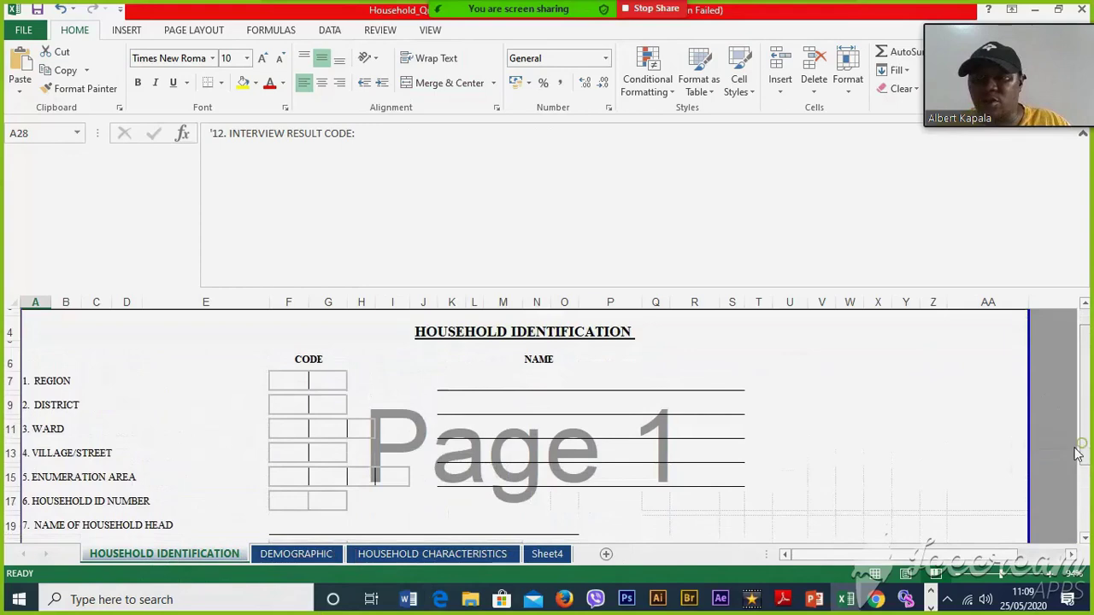
drag(66, 381, 86, 527)
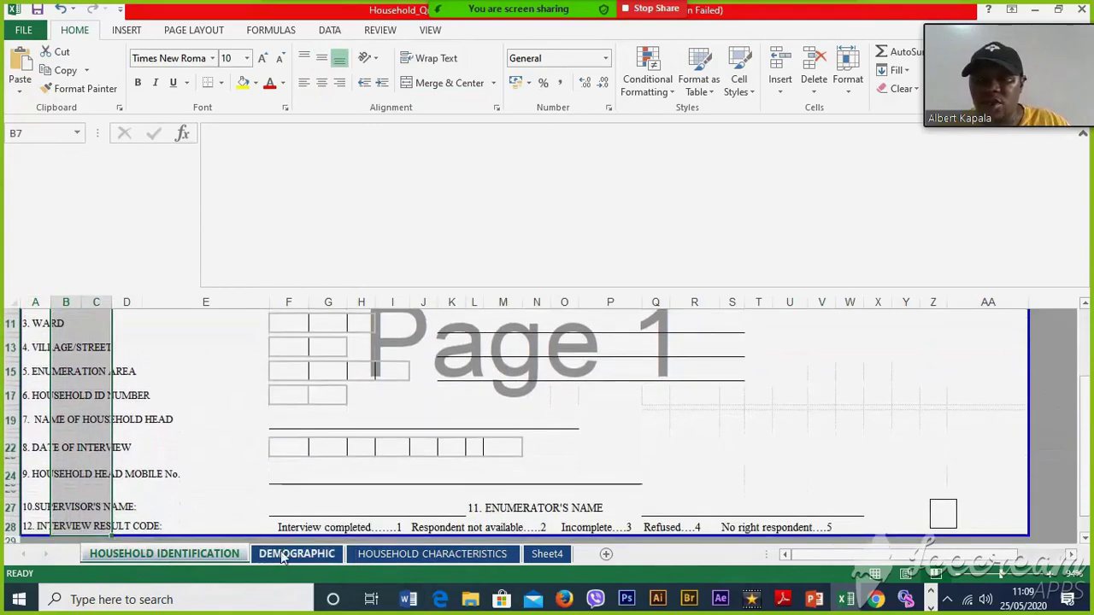
click(296, 554)
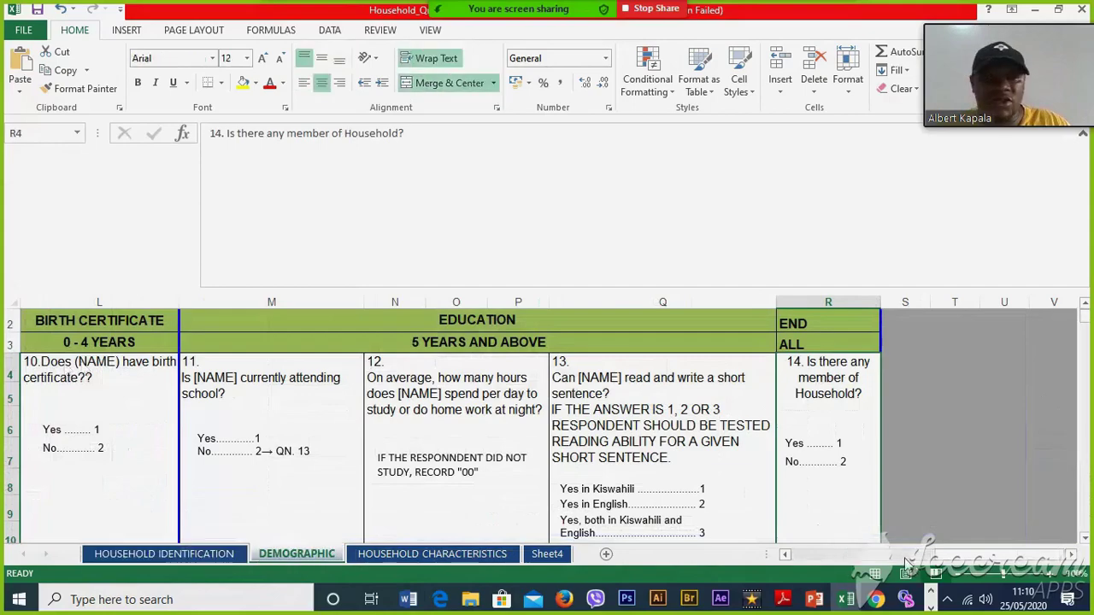
mouse_move(933, 556)
mouse_down()
mouse_move(775, 565)
mouse_move(933, 560)
mouse_up()
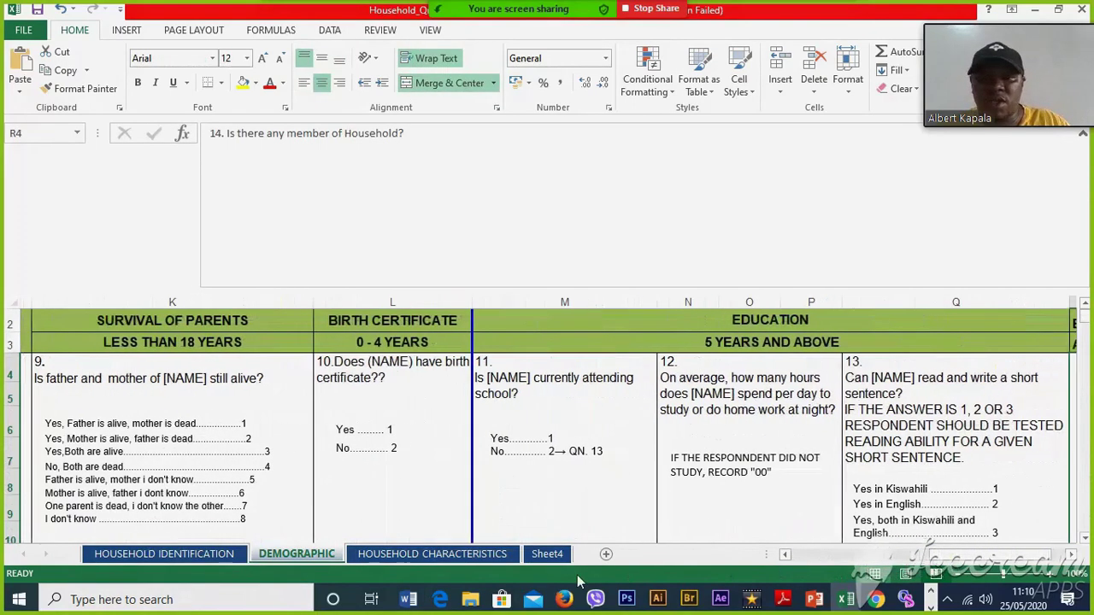
click(455, 554)
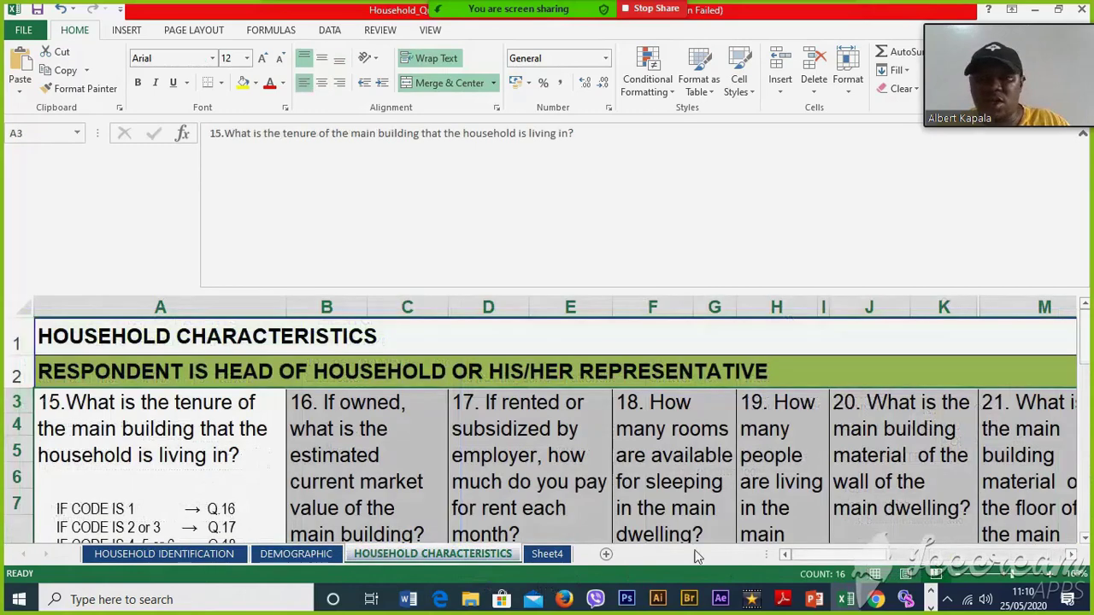
drag(804, 554, 665, 562)
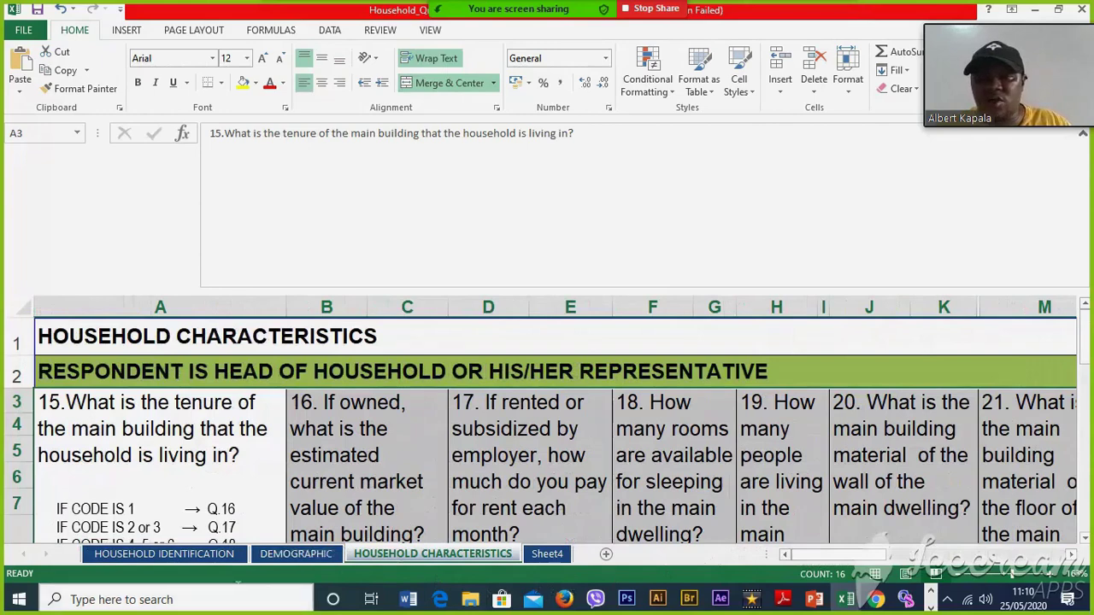
Examine question 10 about the birth certificate and its Yes/No answer codes on the Demographic sheet
click(293, 555)
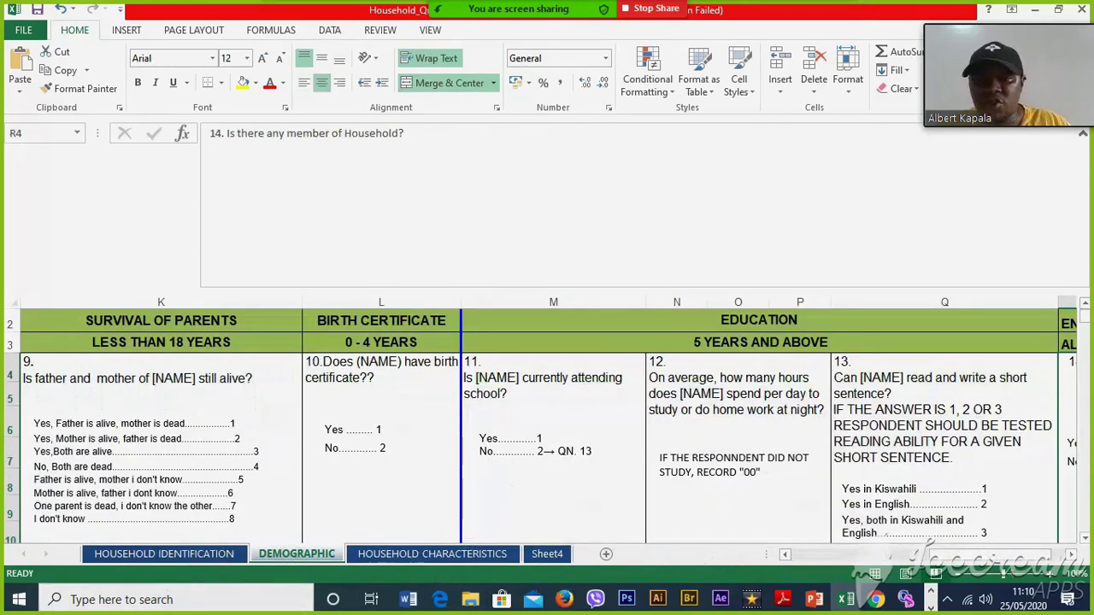
drag(325, 429, 387, 448)
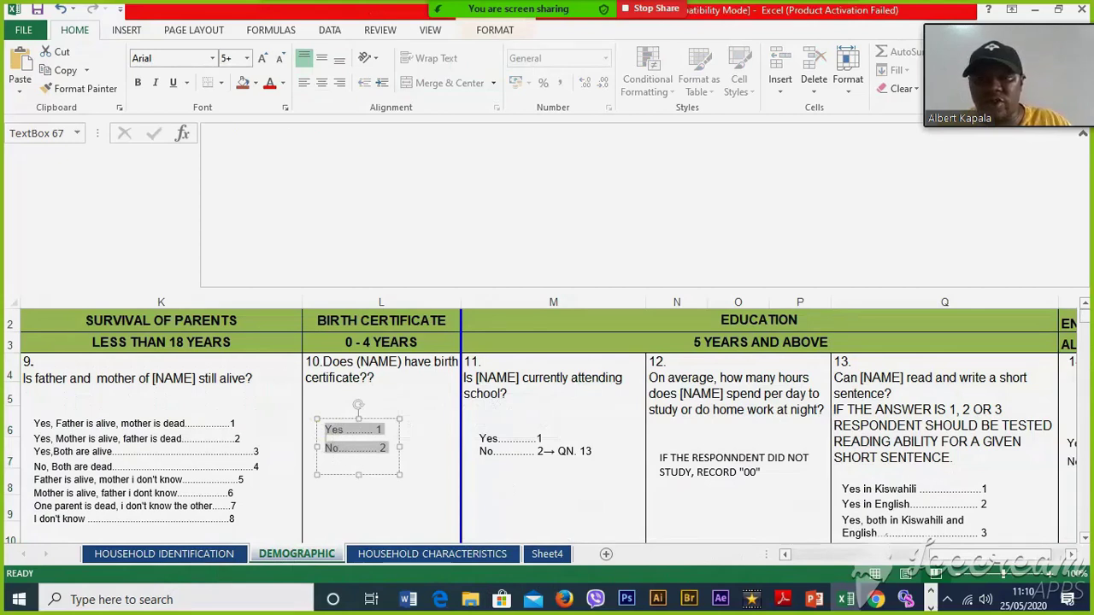
click(322, 365)
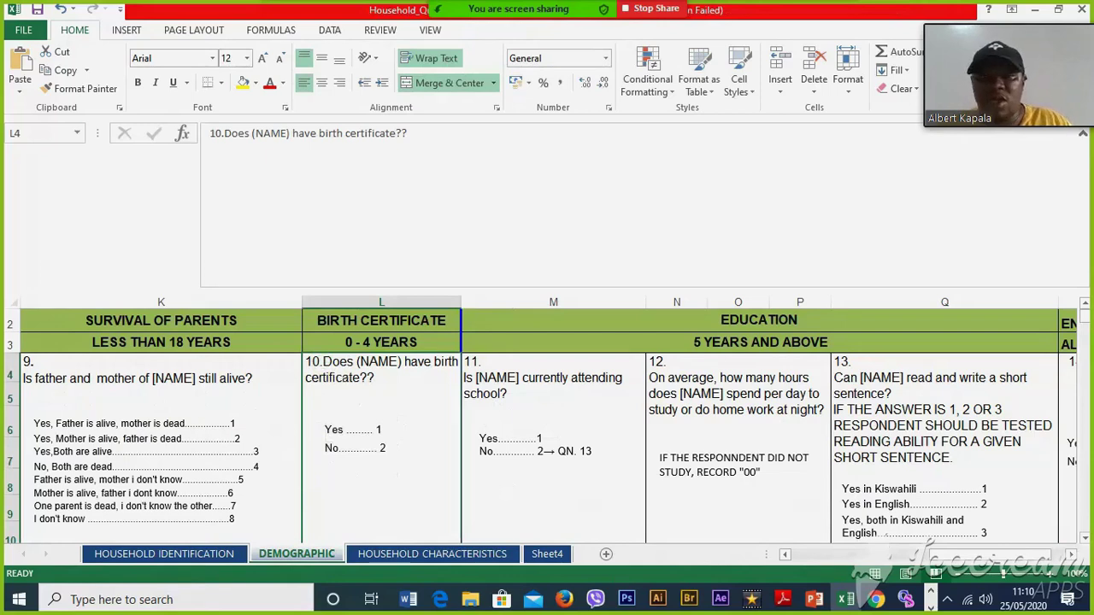
drag(386, 449, 324, 427)
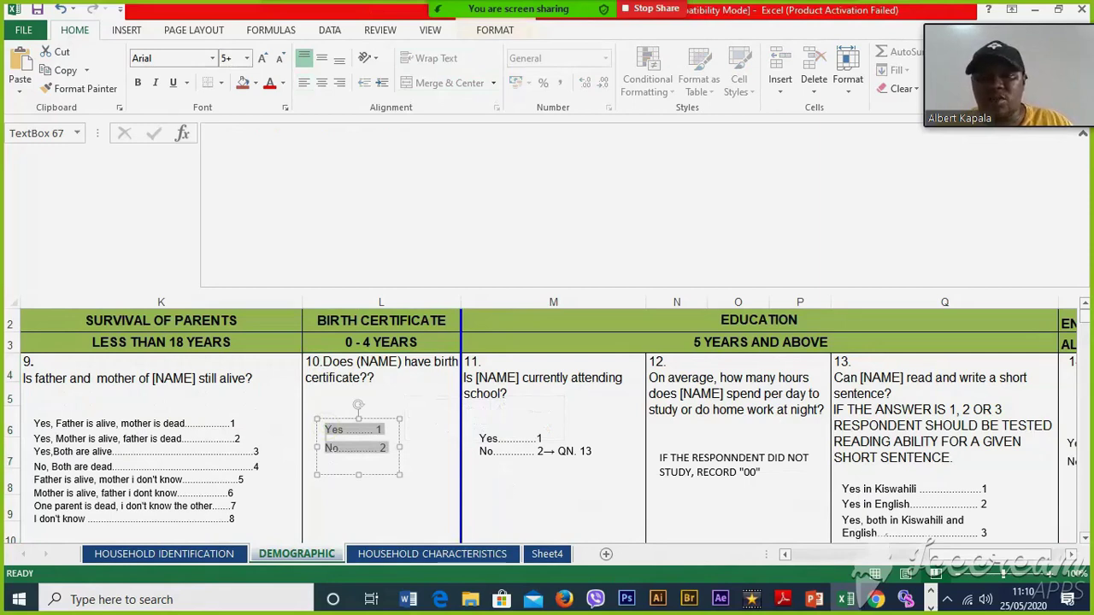
Review the Household Identification items, from Region to Household ID Number and from Name of Household Head downward
click(185, 560)
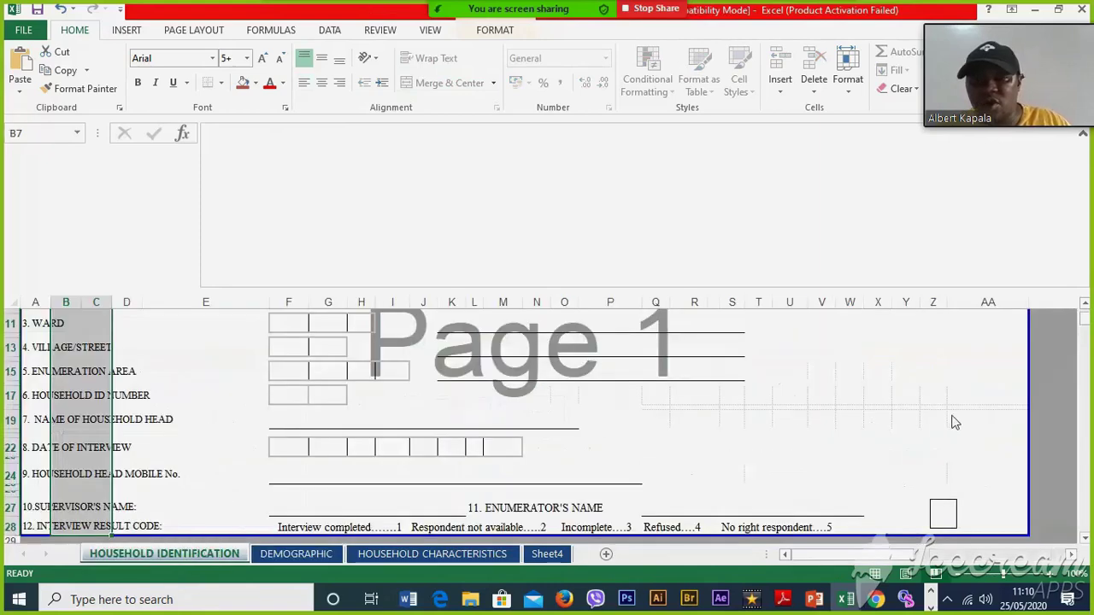
drag(1084, 402, 1091, 332)
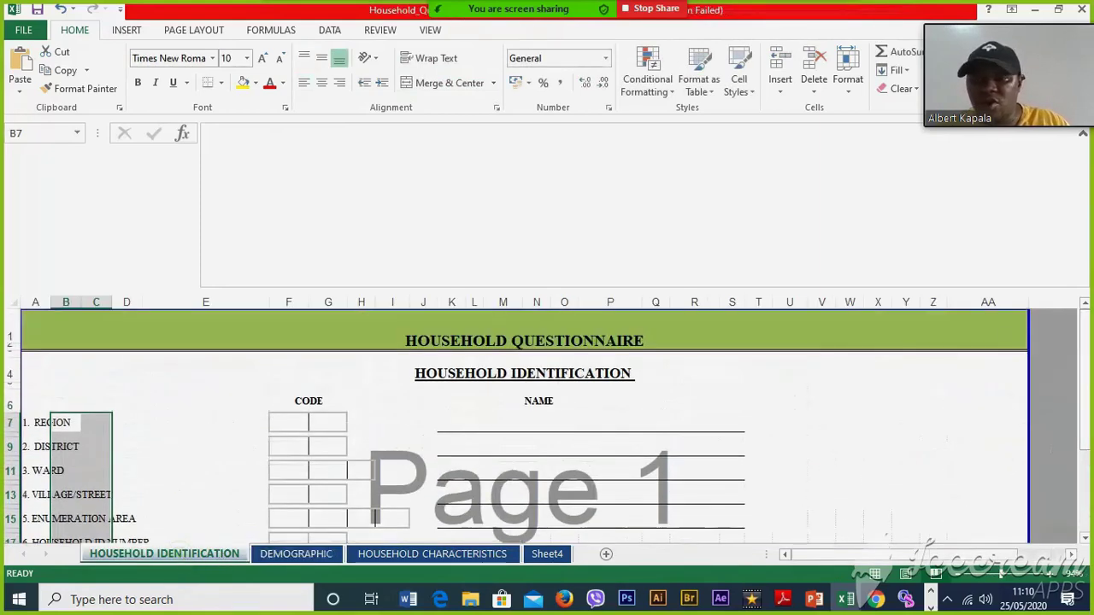
click(931, 403)
drag(52, 422, 466, 447)
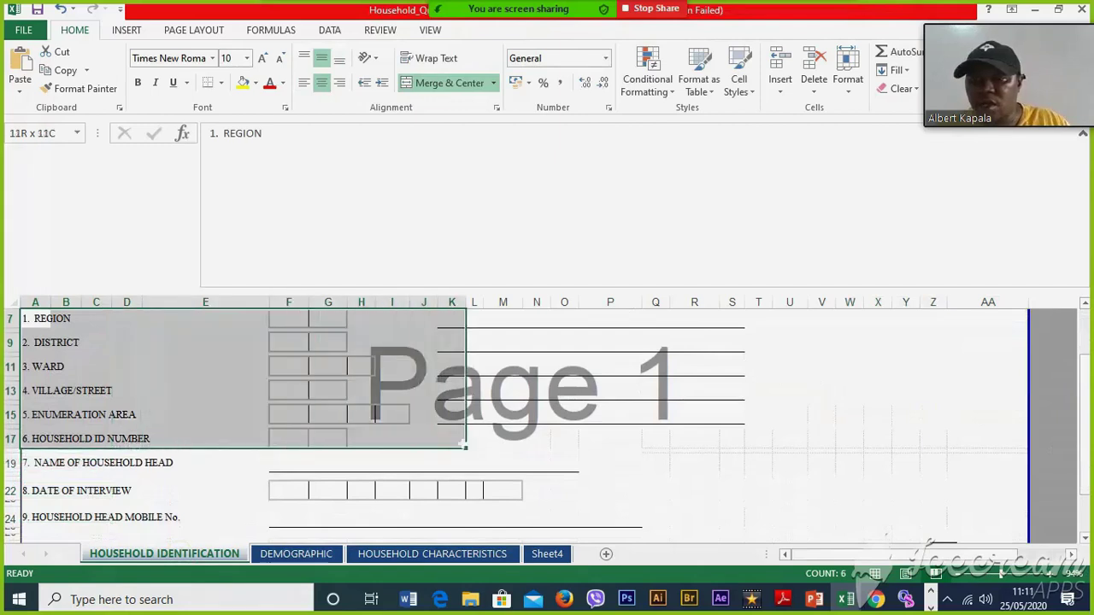
drag(52, 463, 228, 547)
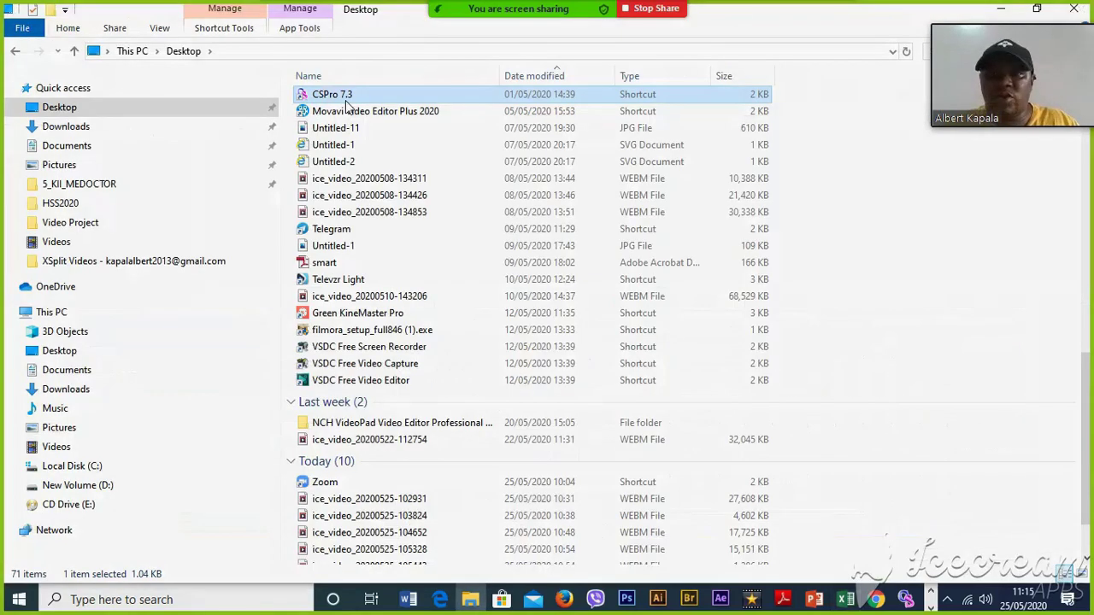
Launch CSPro 7.3 and create a new CAPI Data Entry Application named hss_app in the HSS2020 folder
double_click(352, 96)
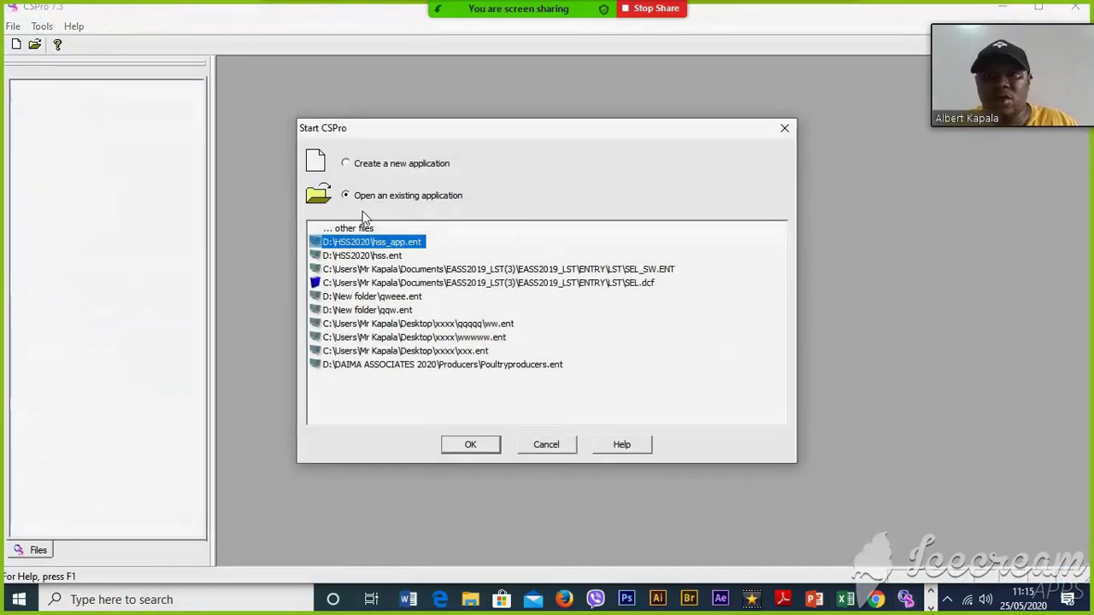
click(393, 168)
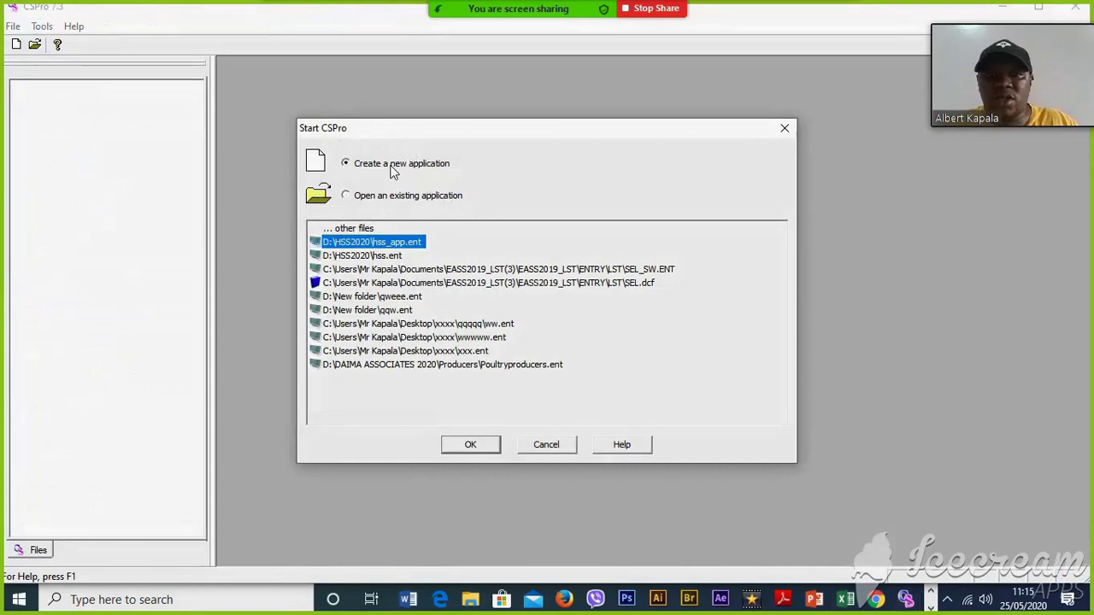
click(471, 446)
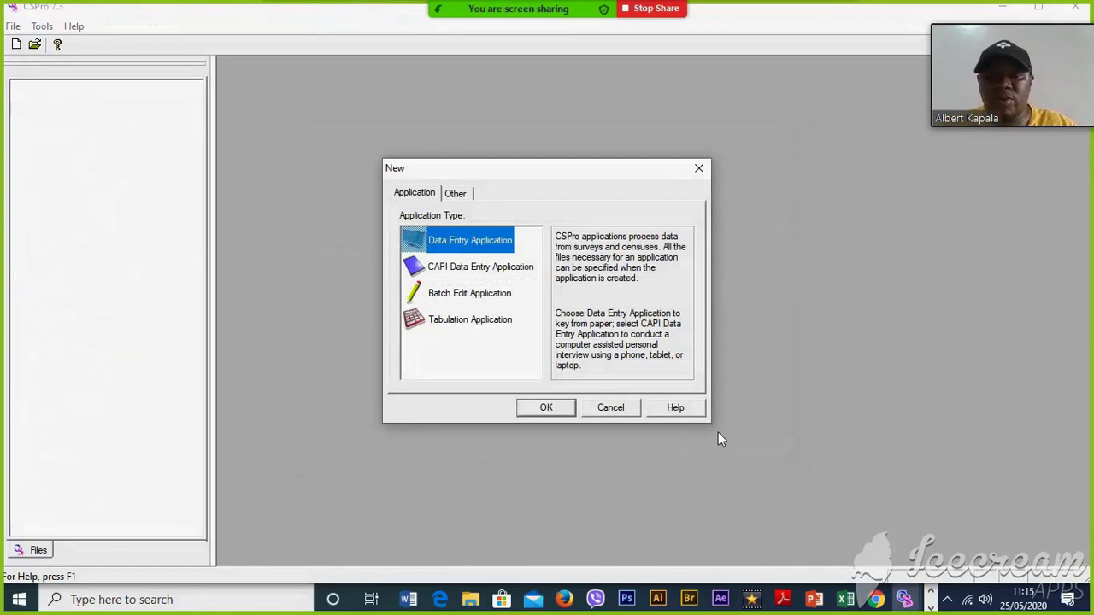
click(462, 272)
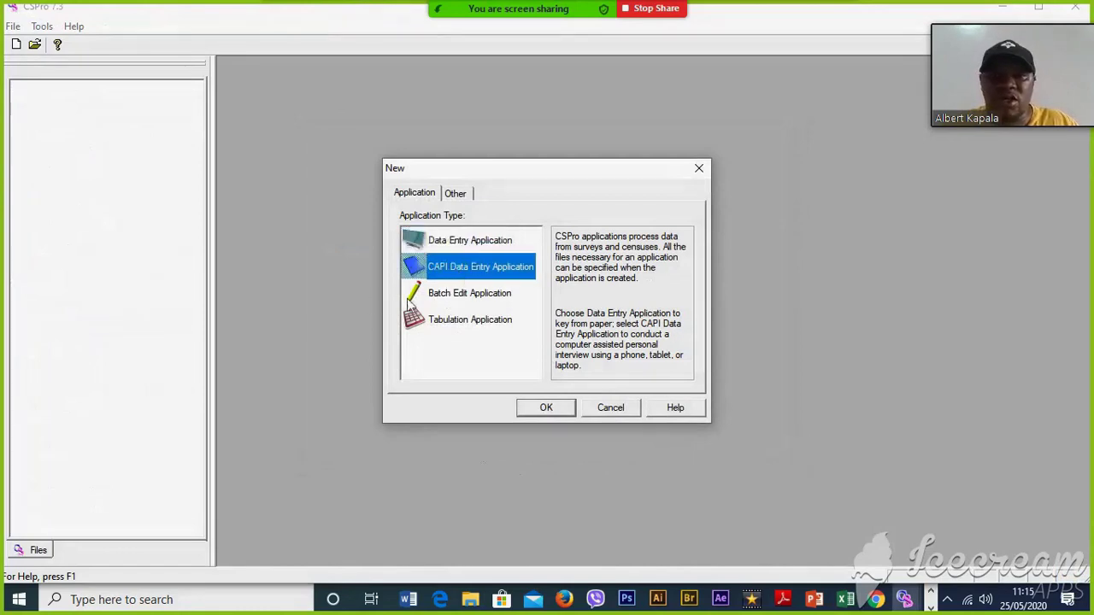
click(541, 411)
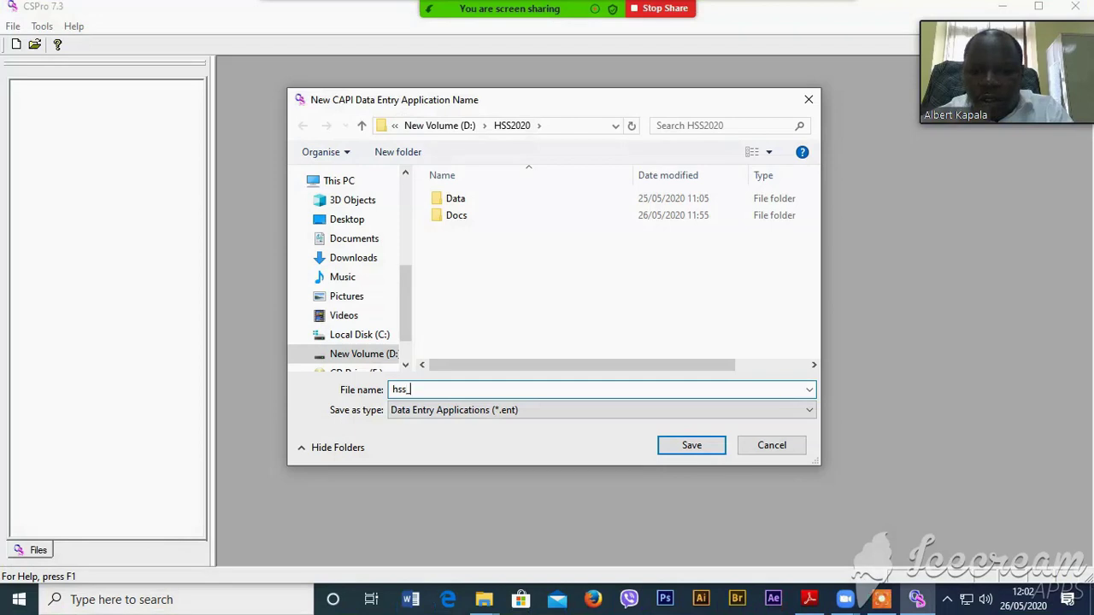
text(pp)
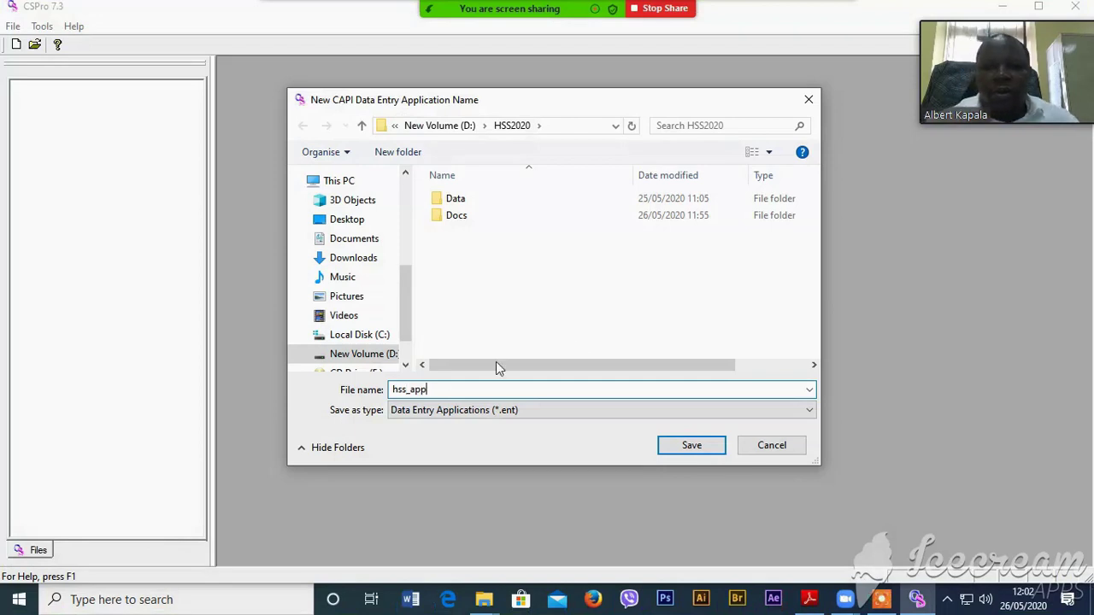
click(699, 447)
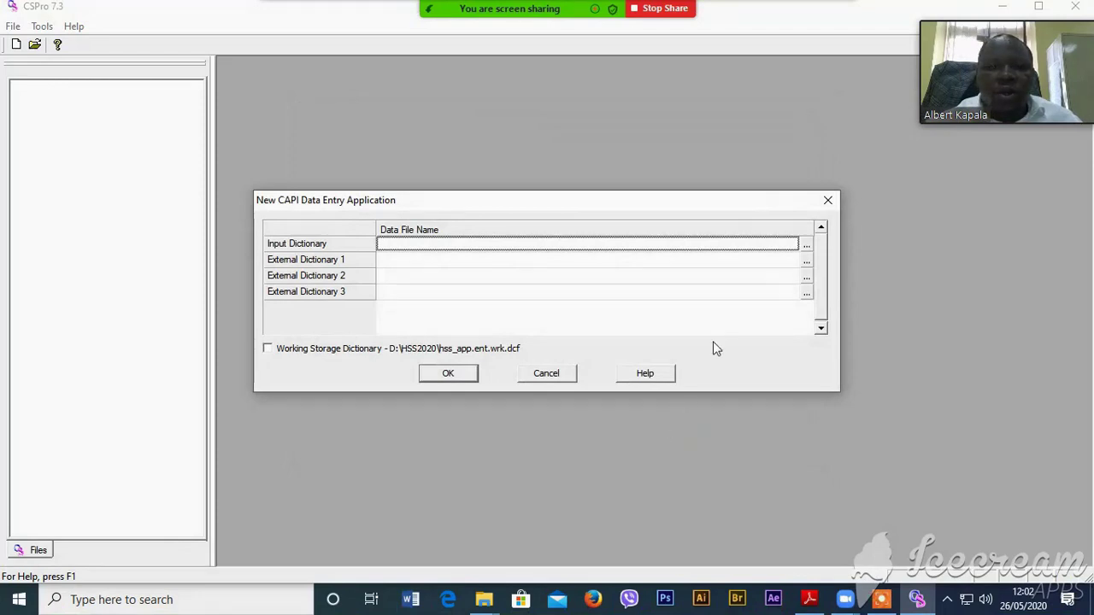
Set hss_dict in the HSS2020 folder as the application's input dictionary and have the missing file created
click(806, 247)
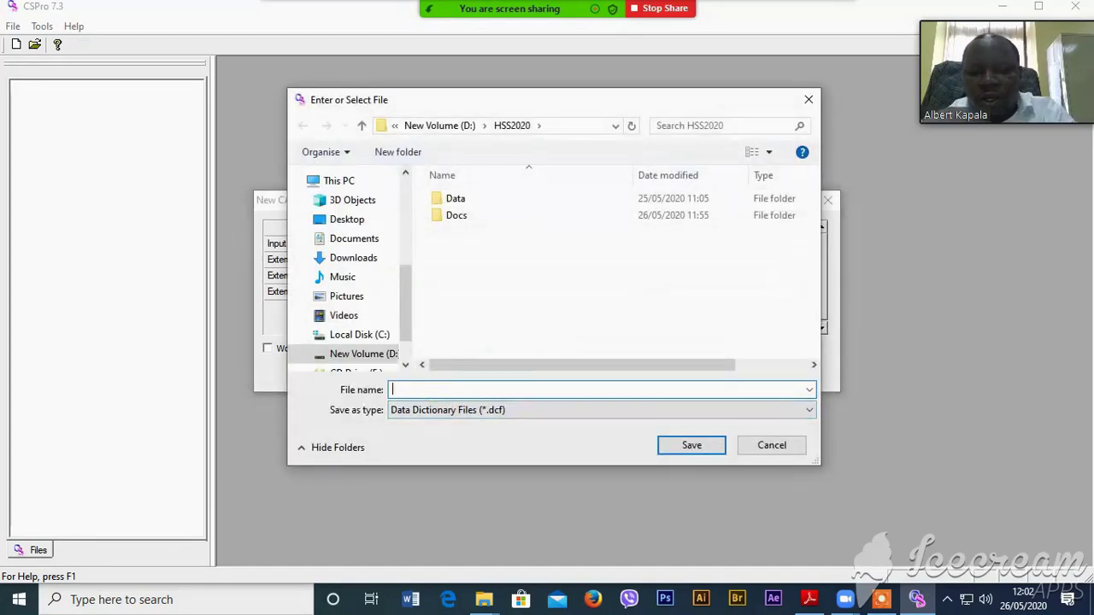
text(hss)
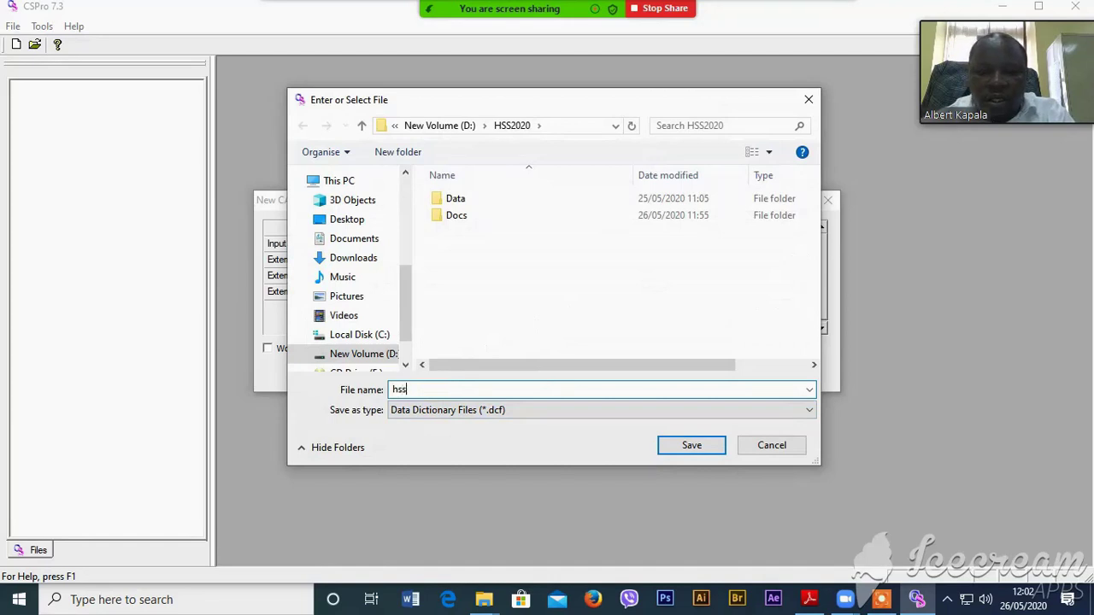
text(_dict)
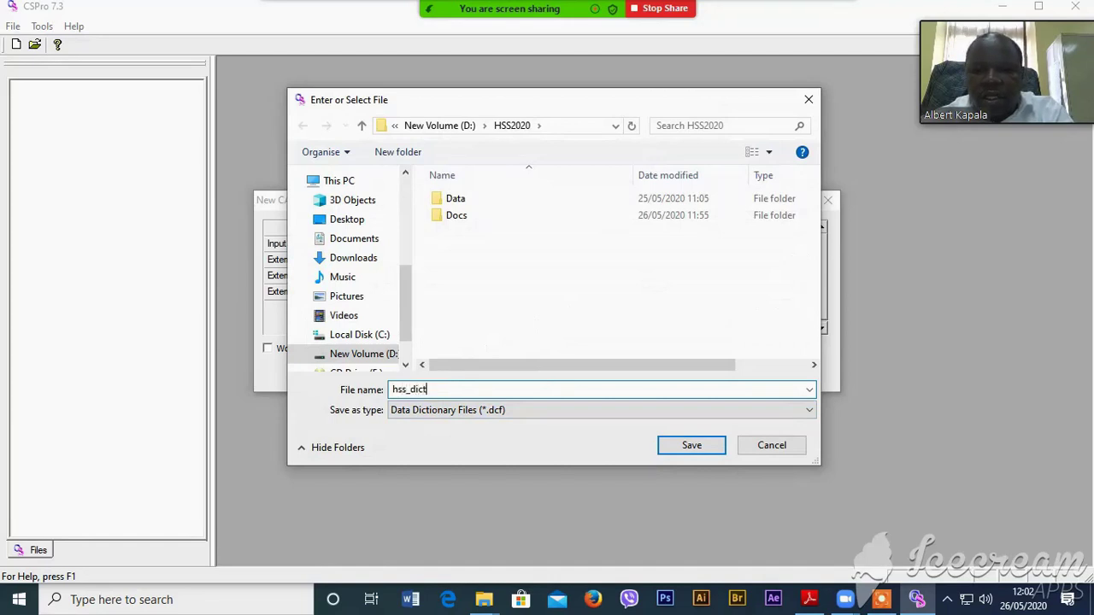
click(667, 451)
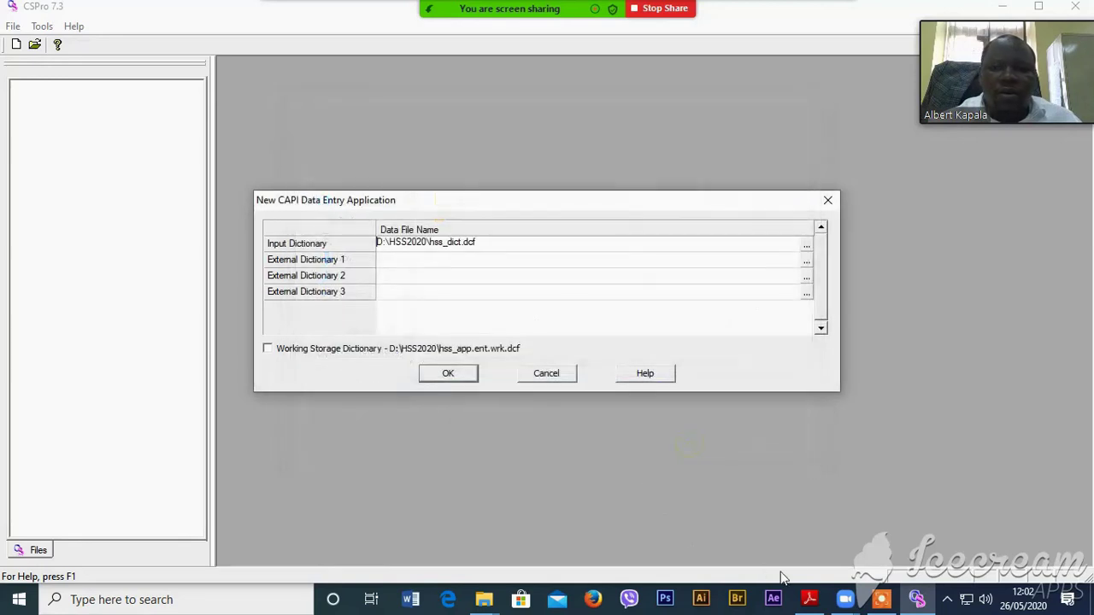
click(445, 374)
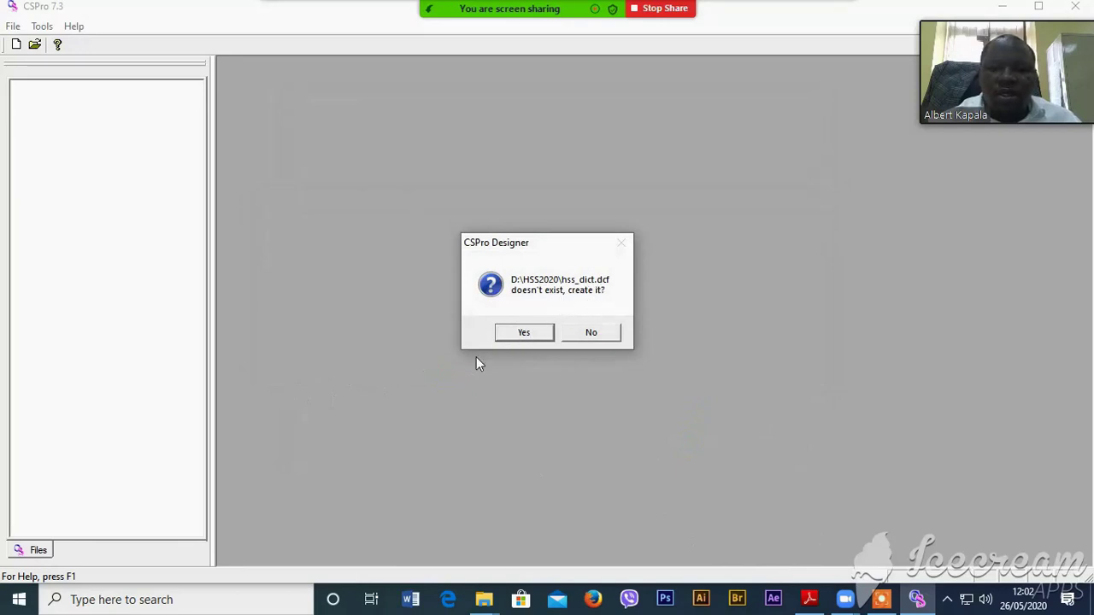
click(523, 334)
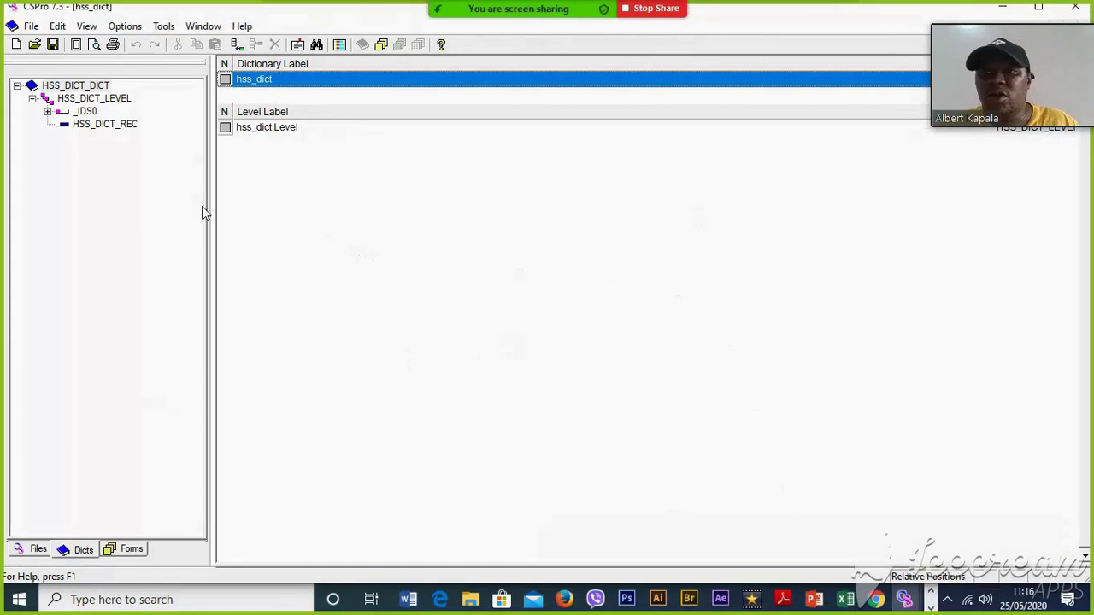
Expand the dictionary's _IDS0 record and compare it with the Region to Household ID Number items in the Excel questionnaire
click(47, 112)
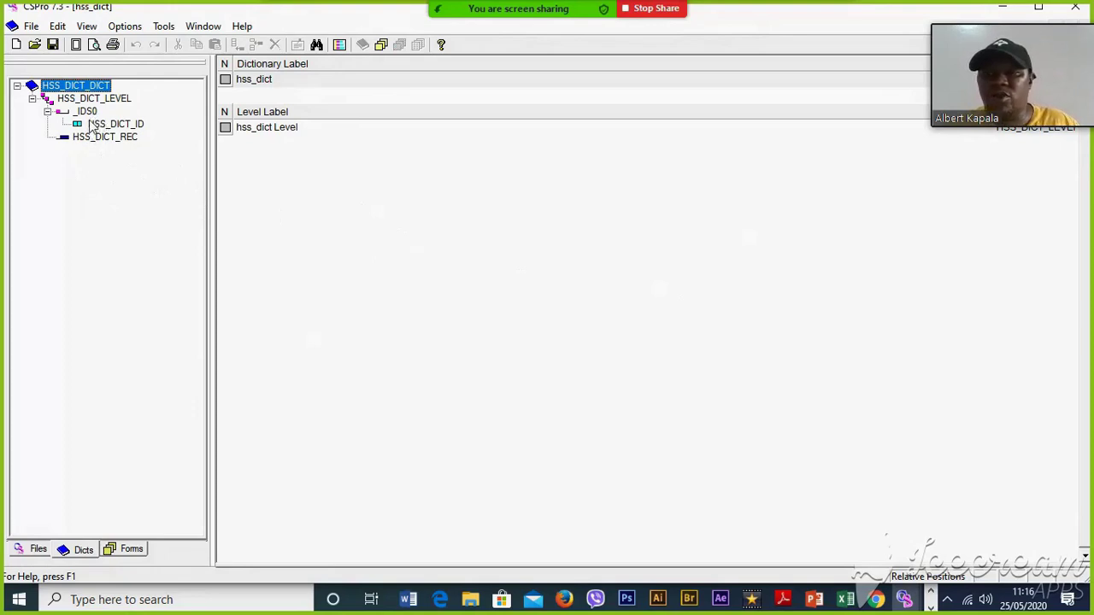
mouse_move(846, 601)
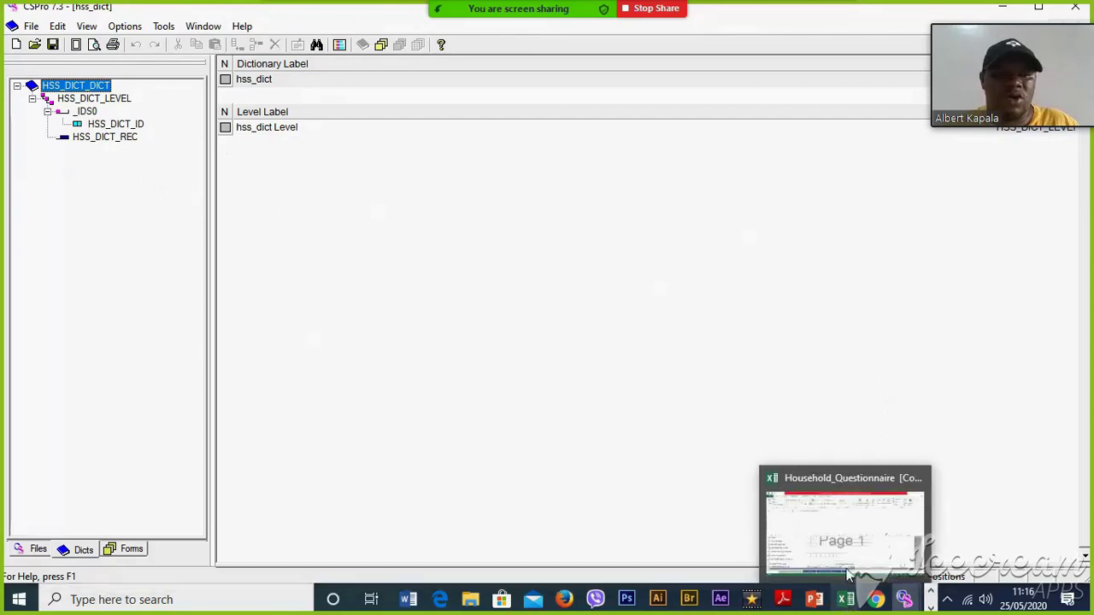
click(849, 574)
drag(1085, 455, 1086, 457)
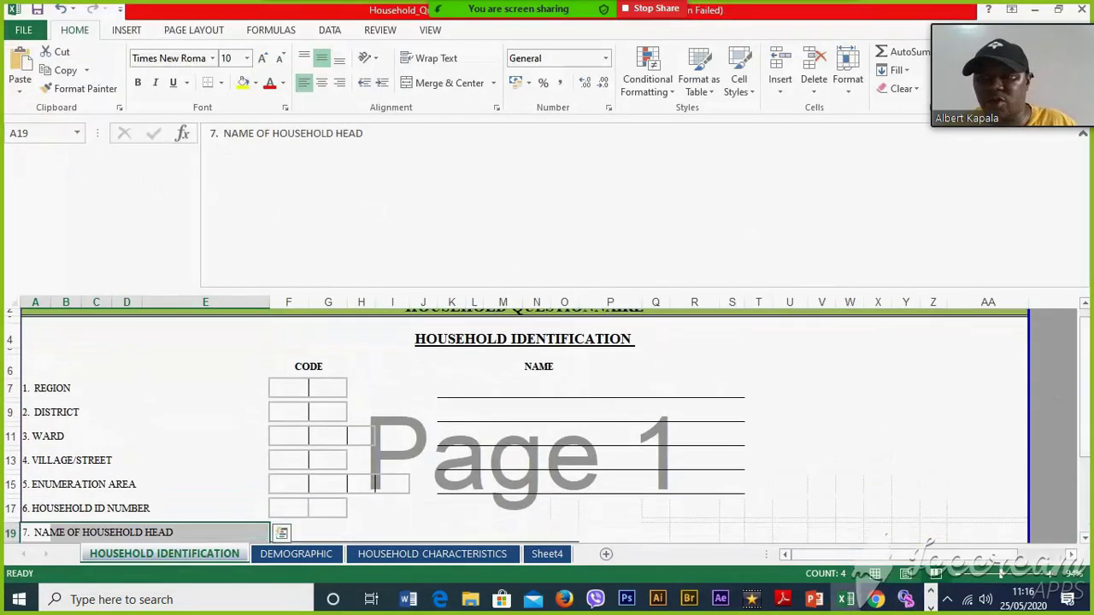
drag(25, 388, 745, 518)
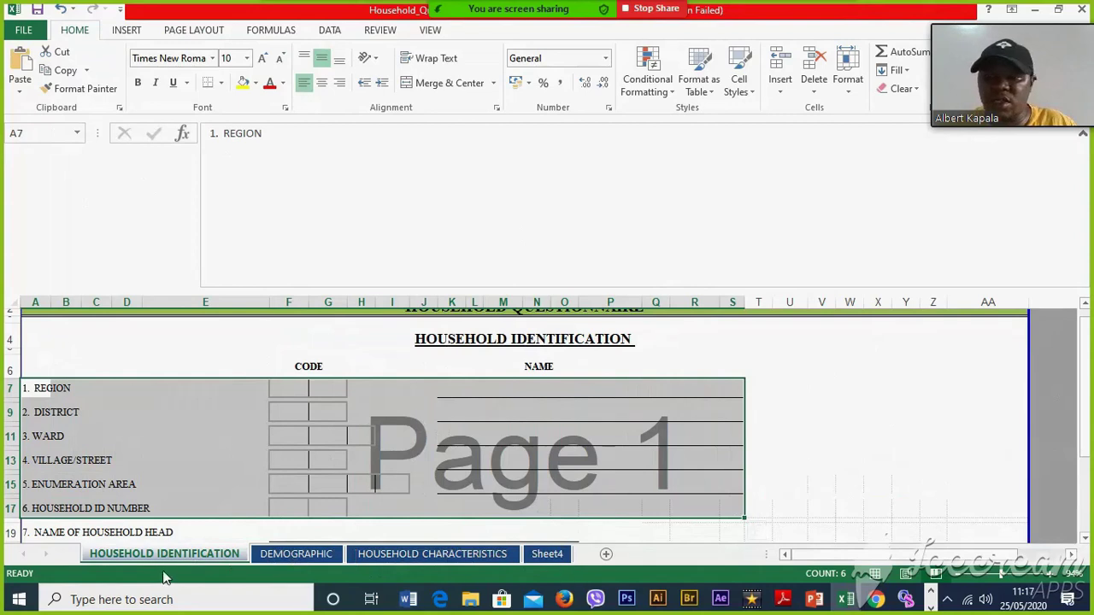
Return to CSPro and display the identification items of the _IDS0 record
click(905, 599)
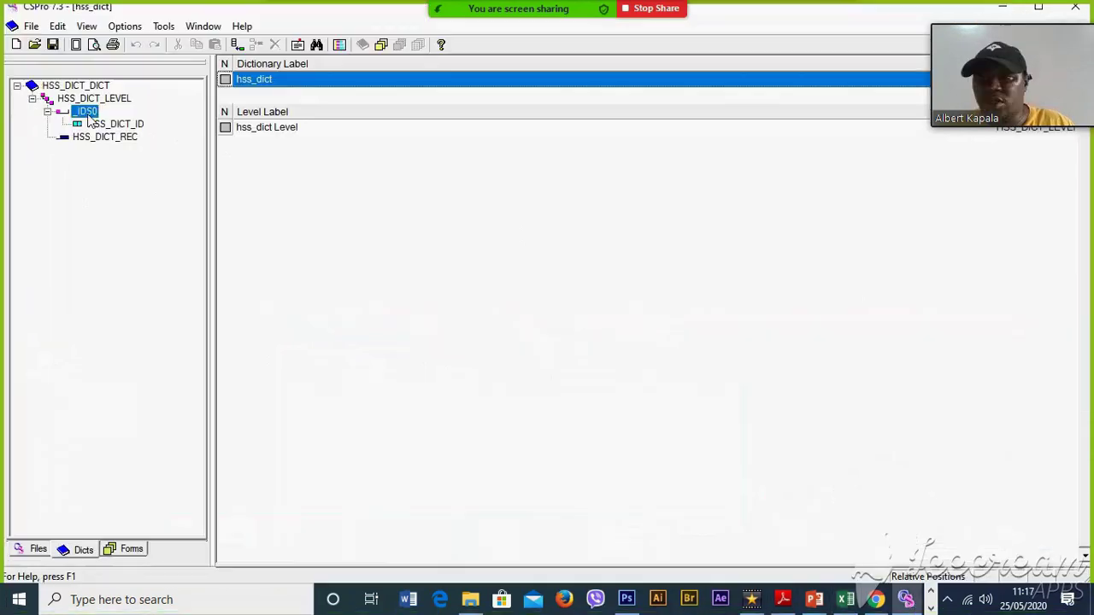
right_click(88, 117)
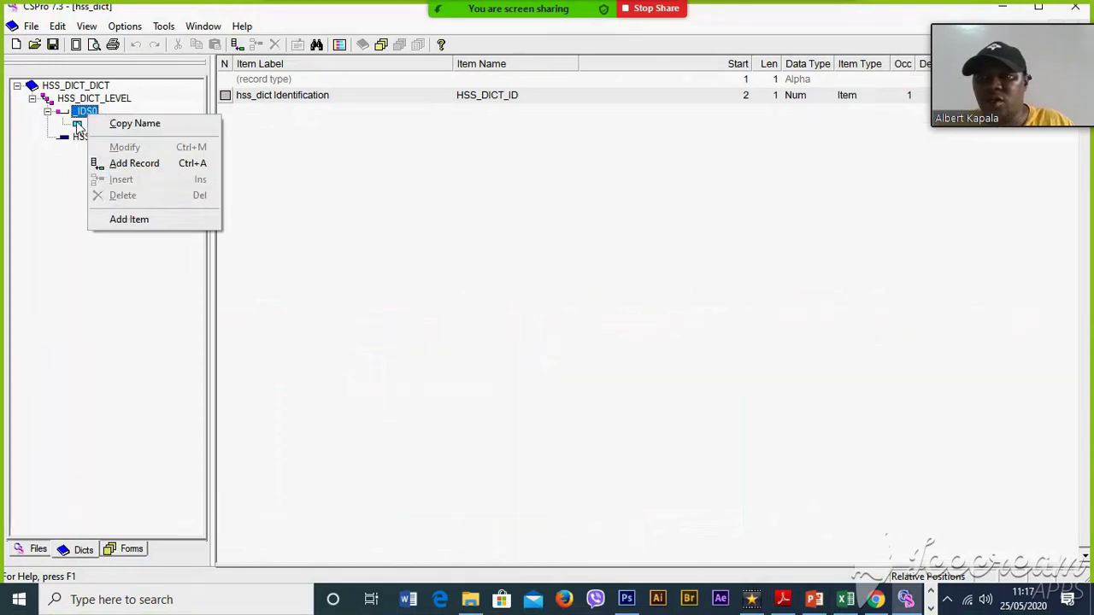
click(12, 148)
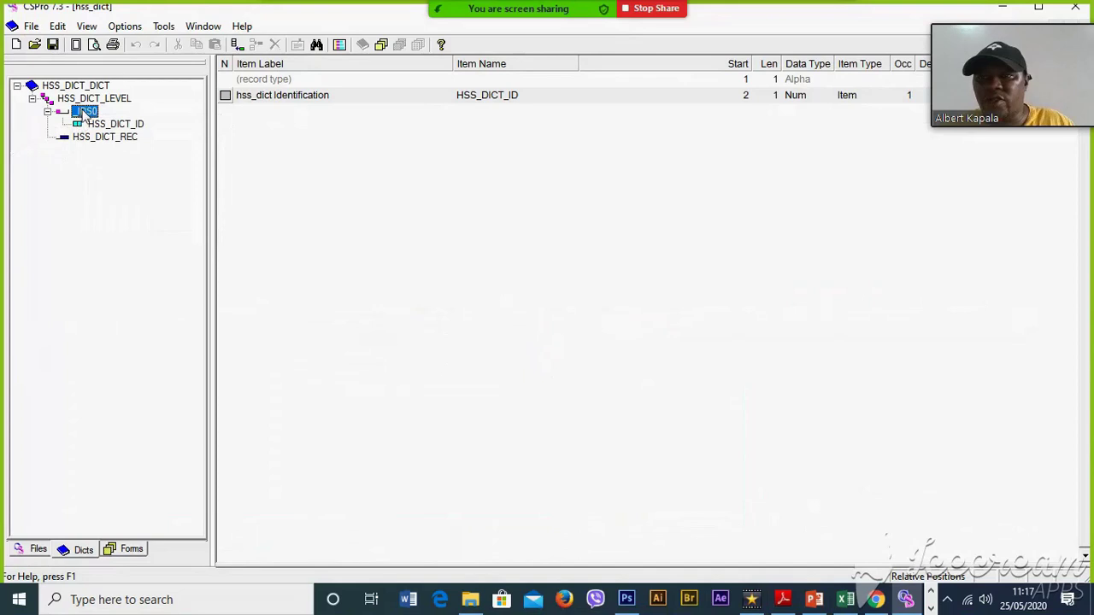
Modify the HSS_DICT_REC record and set its record label to ident2
click(70, 139)
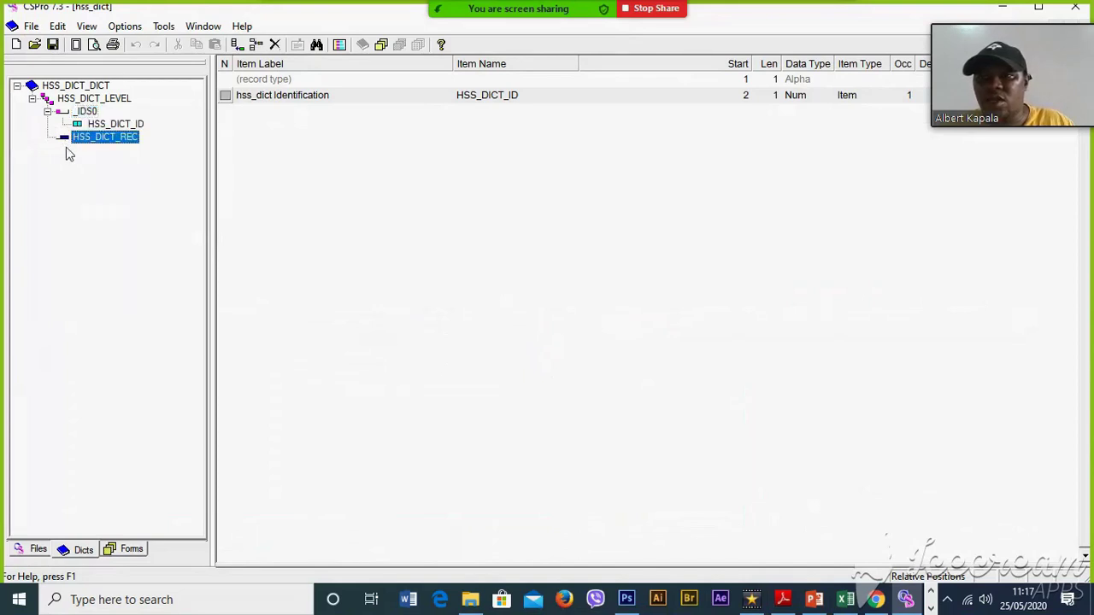
right_click(119, 142)
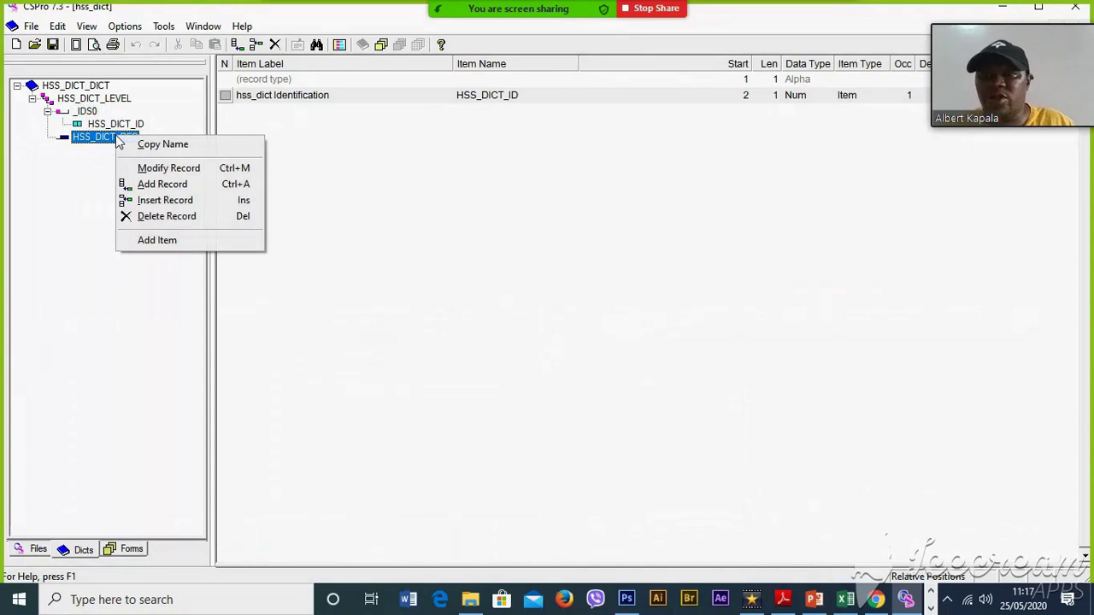
click(168, 168)
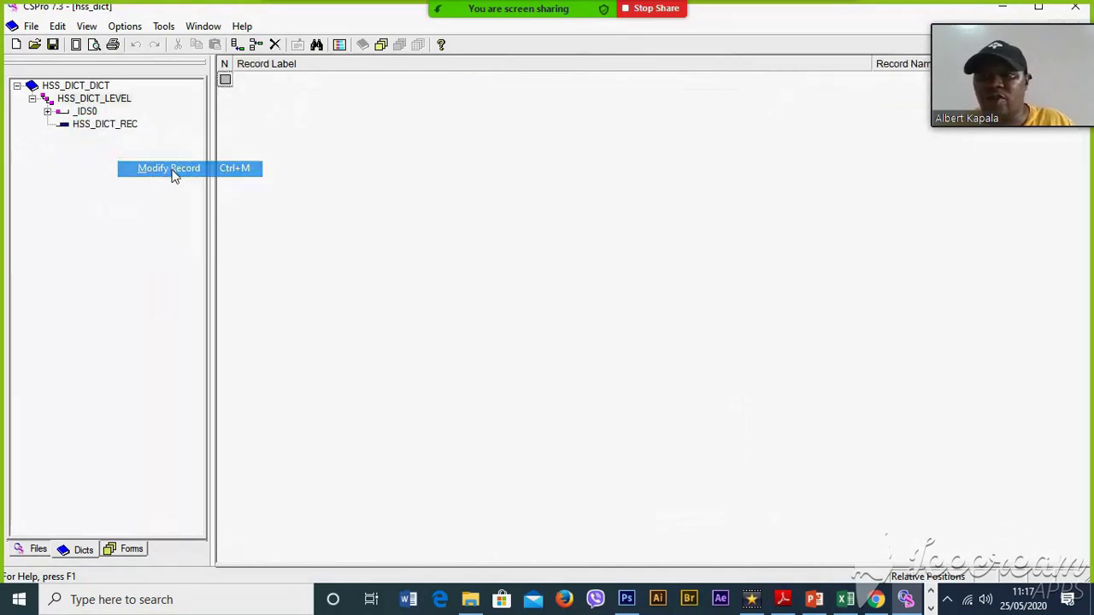
key(BackSpace)
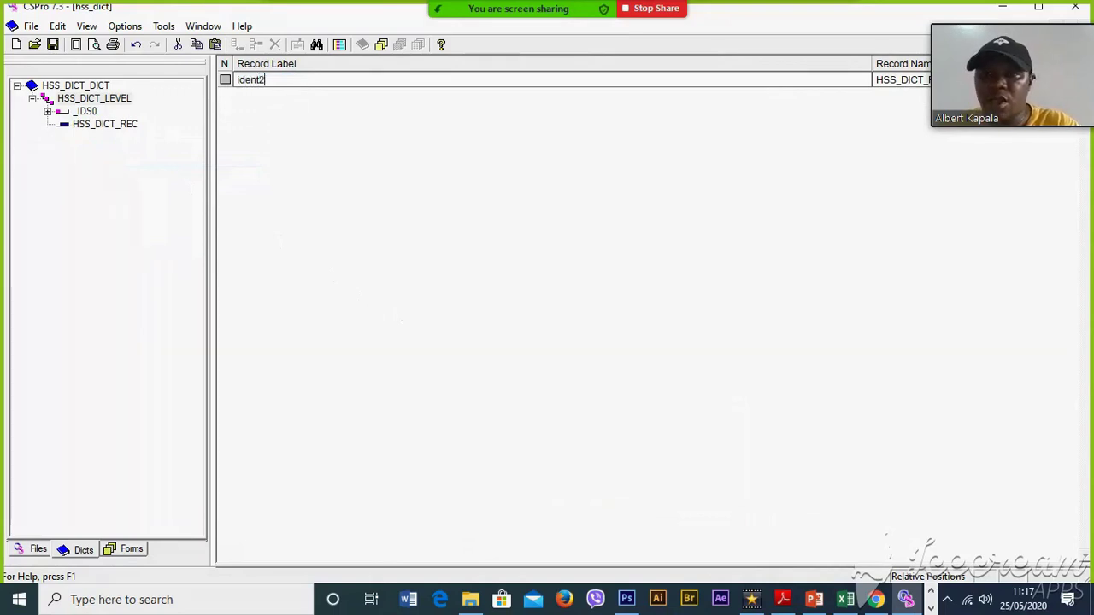
key(Tab)
key(Return)
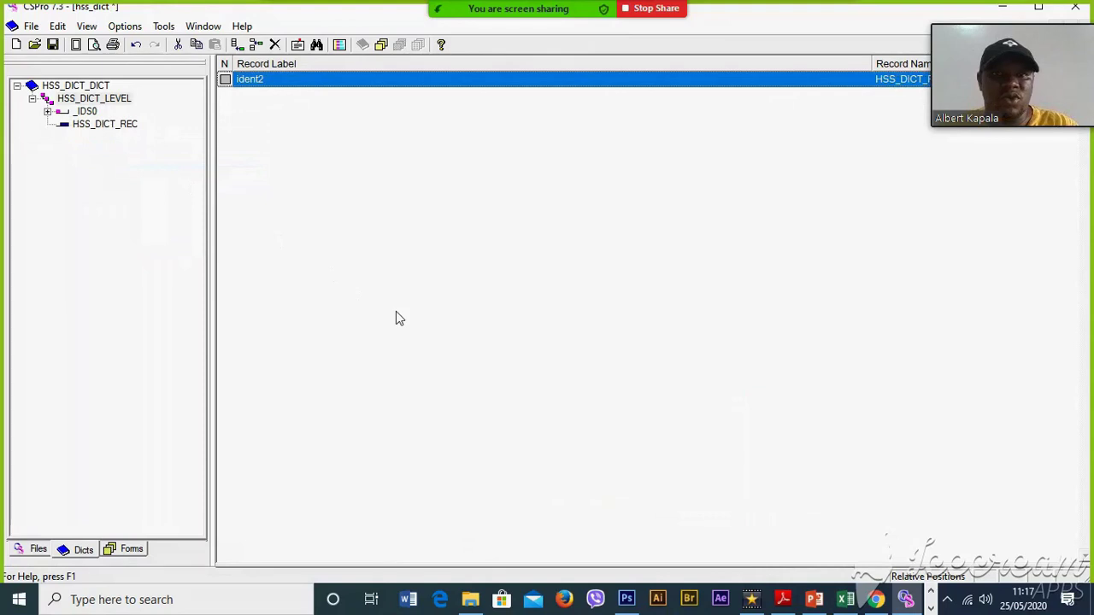
key(Return)
key(Return)
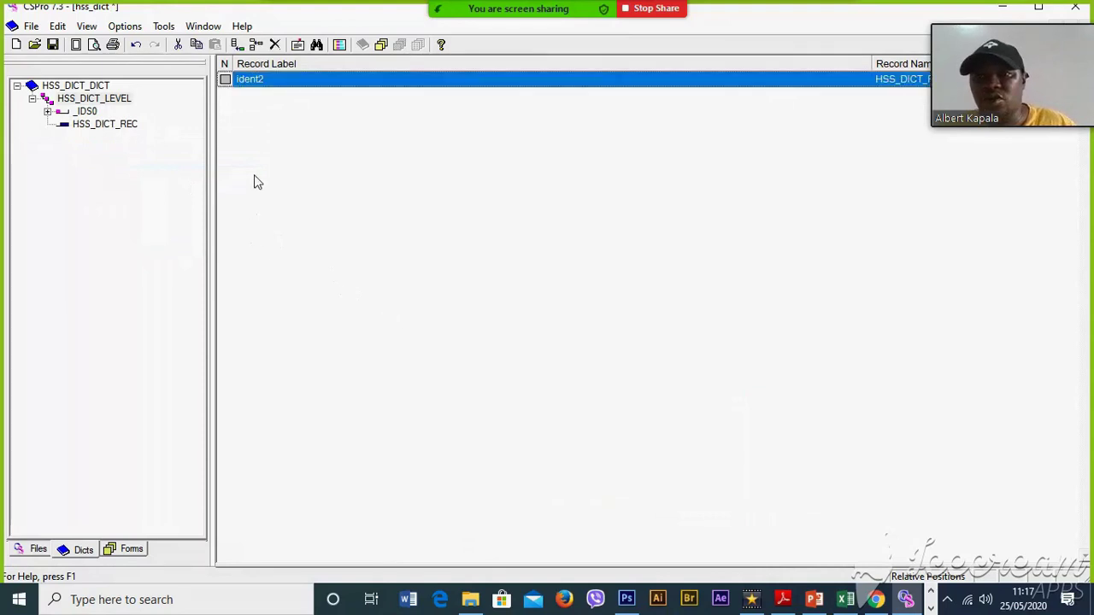
Set the record name of the ident2 record to IDENT2
right_click(258, 88)
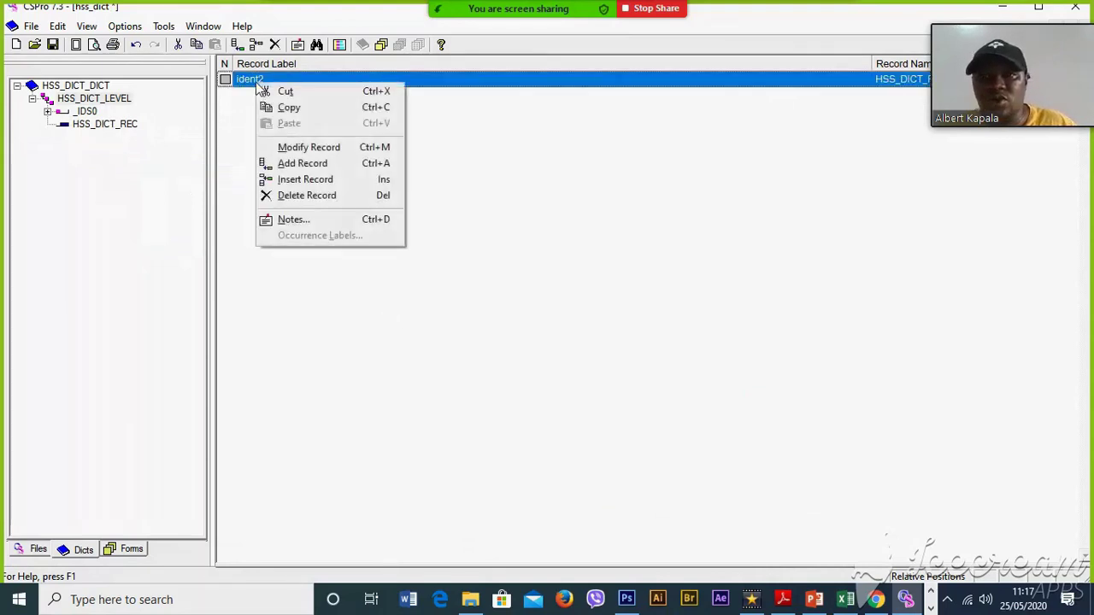
click(301, 148)
drag(1000, 19, 1045, 469)
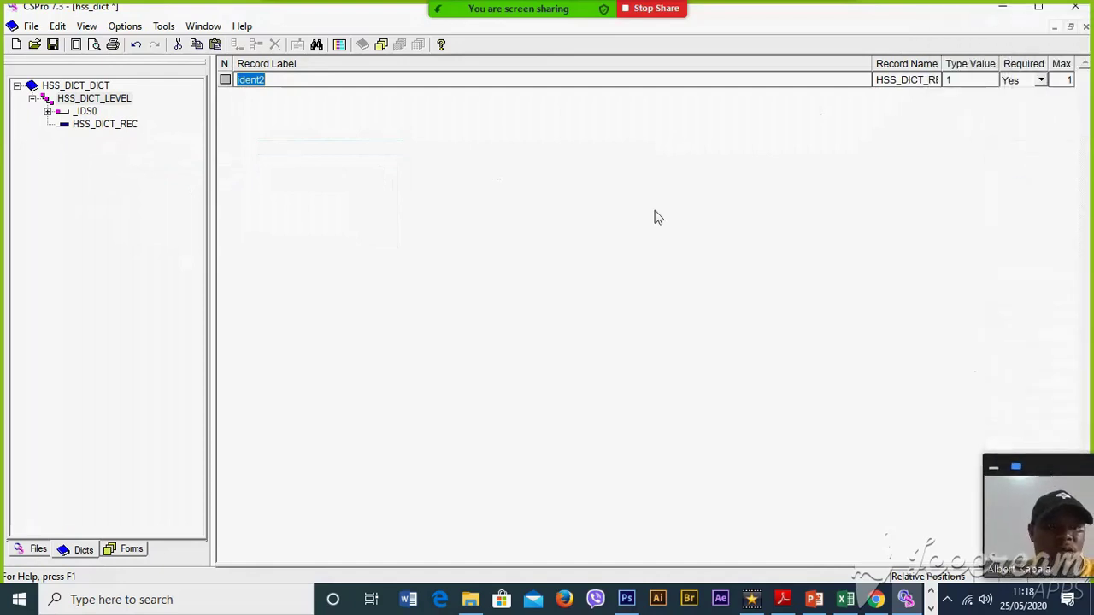
key(Tab)
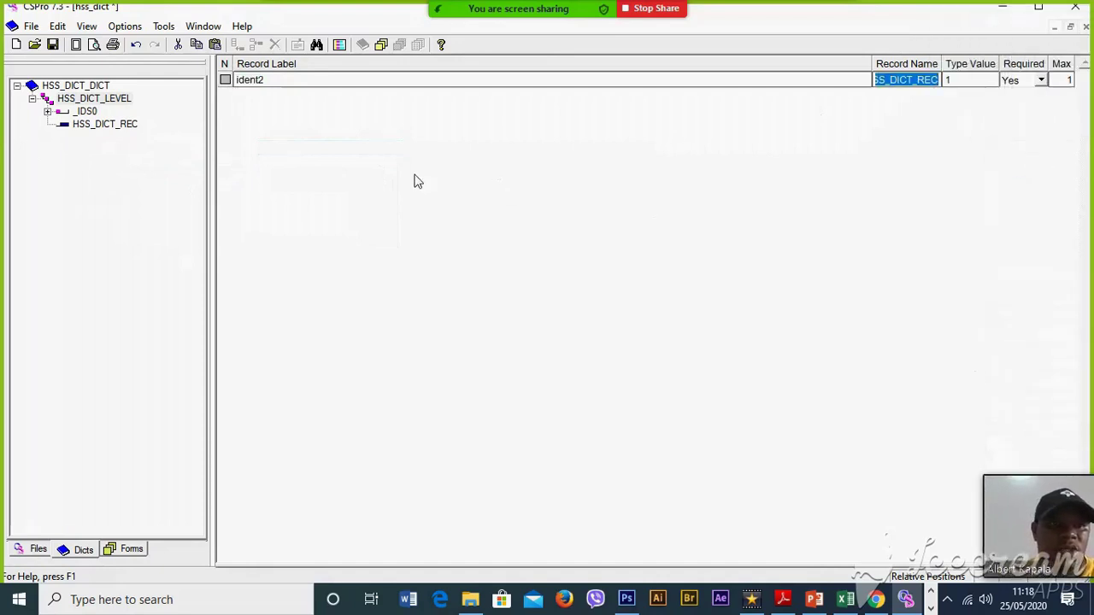
text(IDENT2)
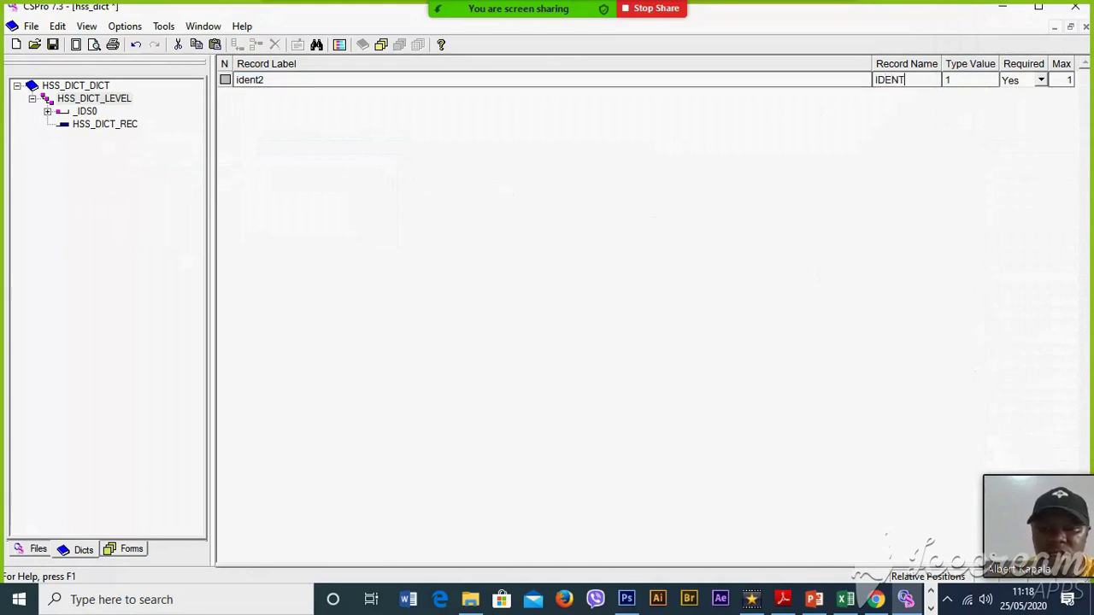
key(Tab)
key(Return)
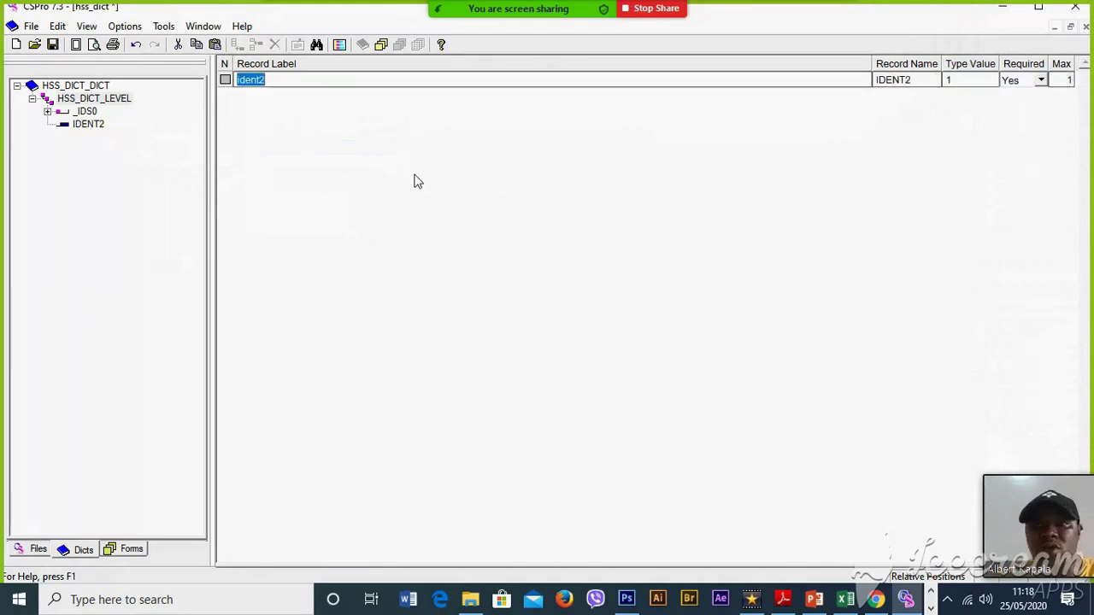
key(Escape)
Expand the _IDS0 record, switch to the Excel questionnaire and review its Demographic and Household Characteristics sheets
click(47, 111)
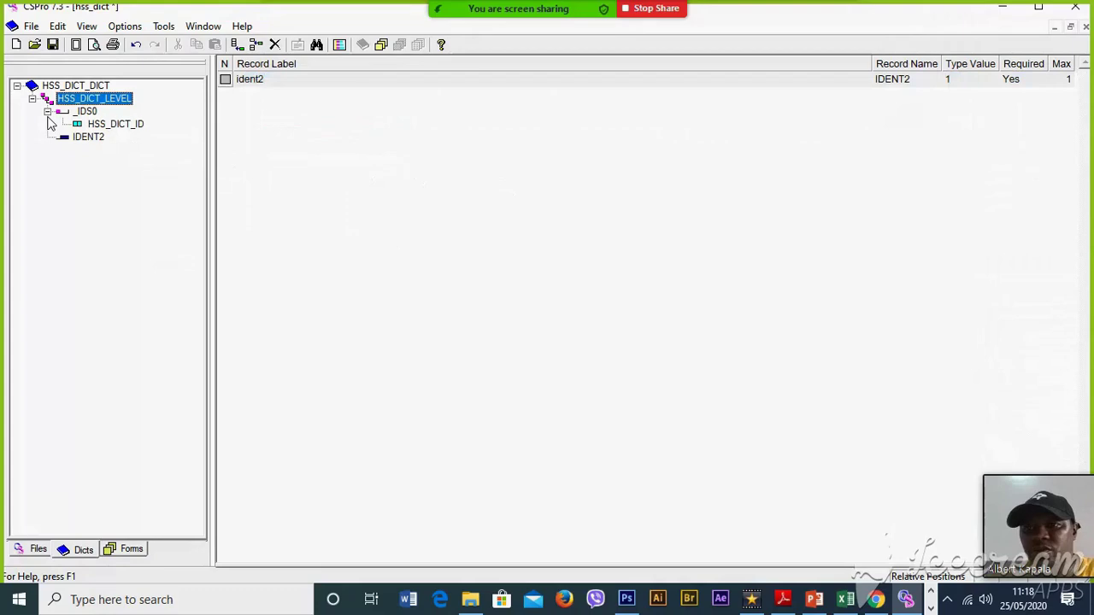
click(840, 601)
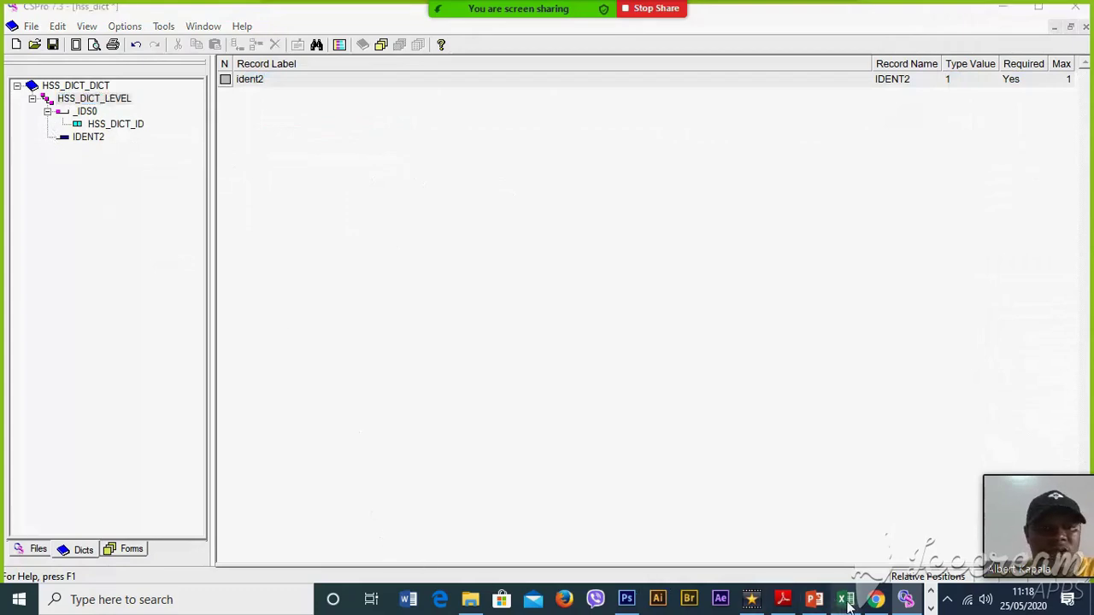
click(285, 556)
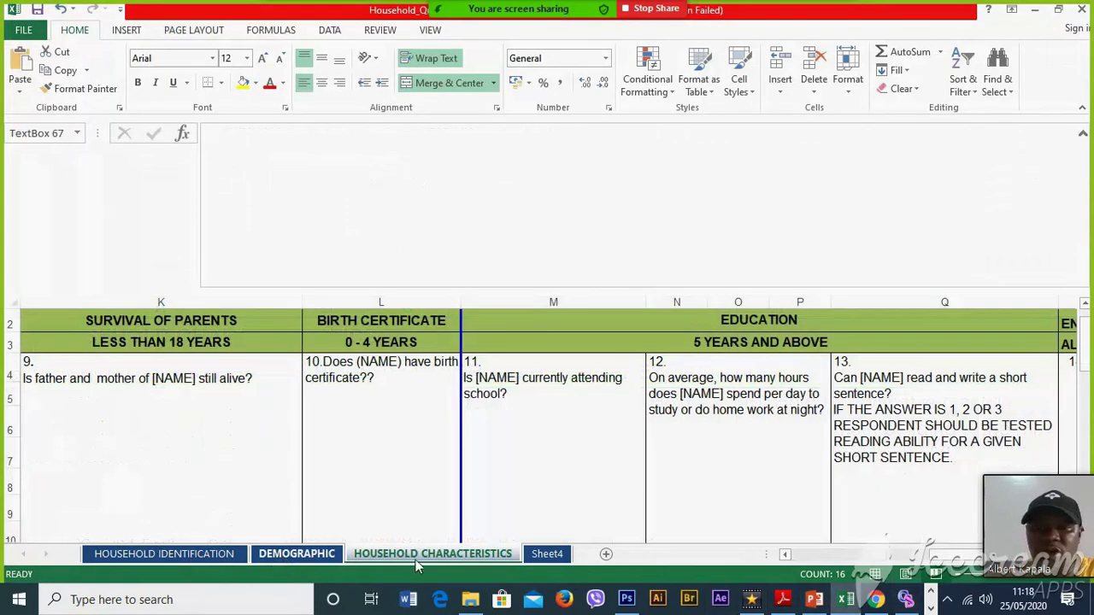
key(ctrl+Page_Down)
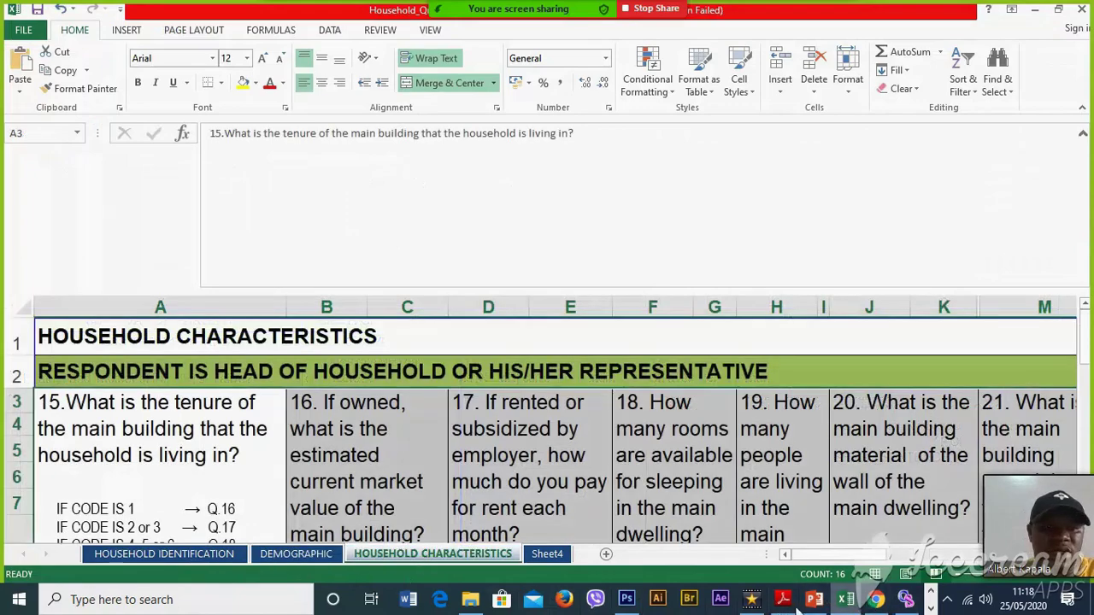
click(285, 556)
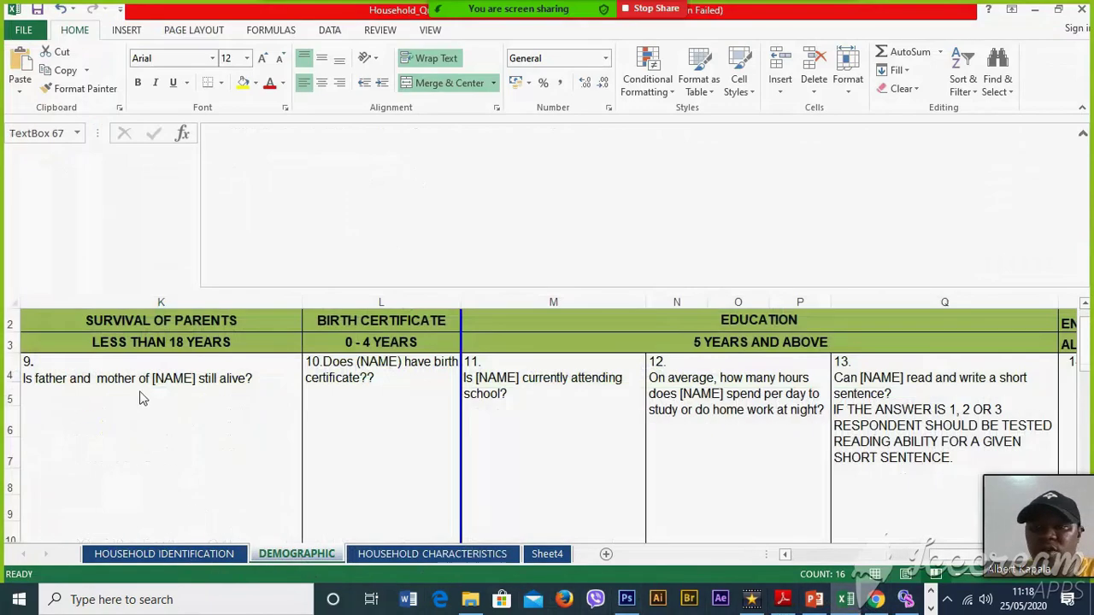
drag(933, 557, 782, 559)
drag(1087, 316, 1087, 312)
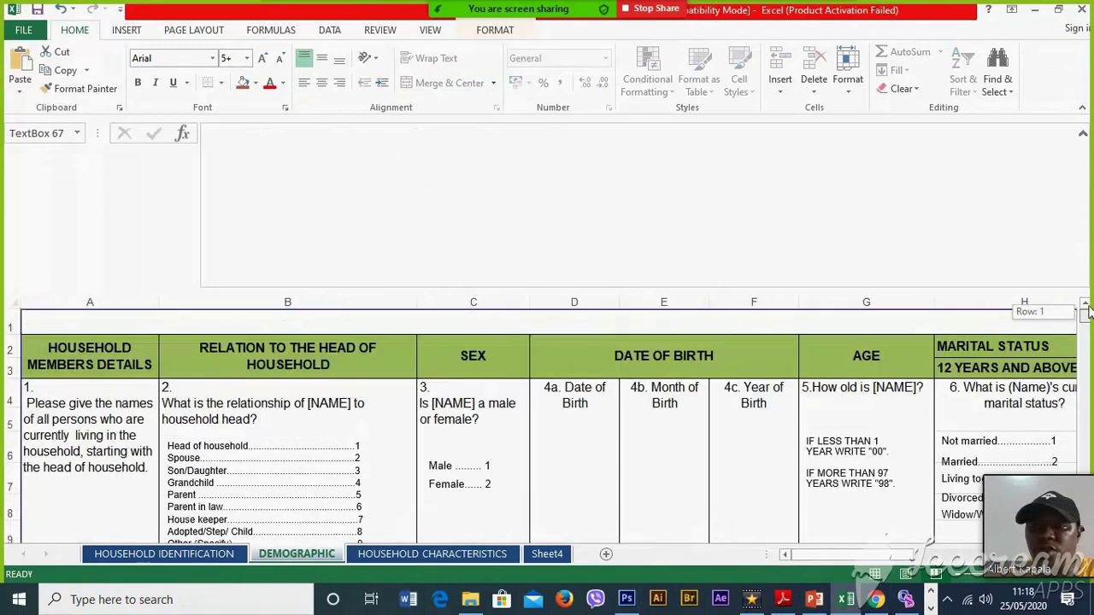
Return to CSPro and add a record after IDENT2 labelled Demogr, named DEMOGR, with a maximum of 12 occurrences
click(906, 601)
right_click(100, 146)
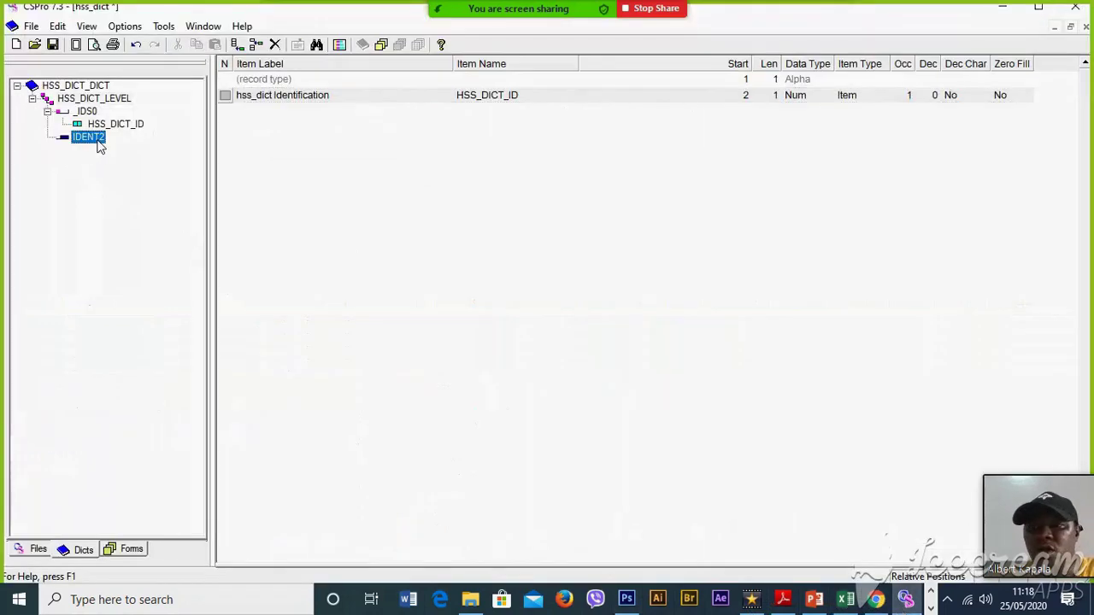
click(145, 189)
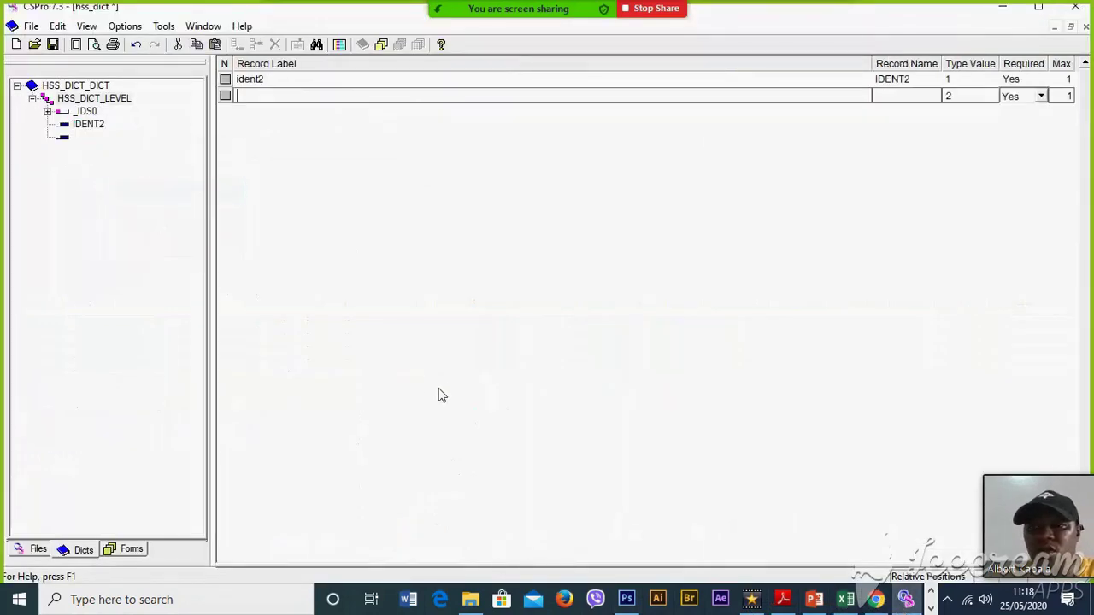
text(Demogr)
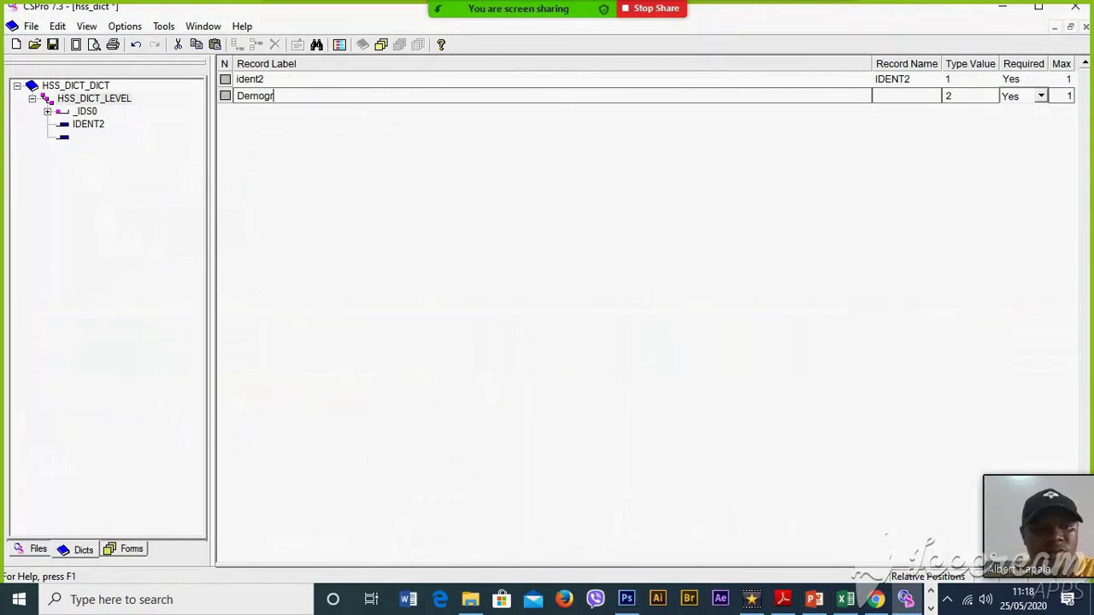
key(Tab)
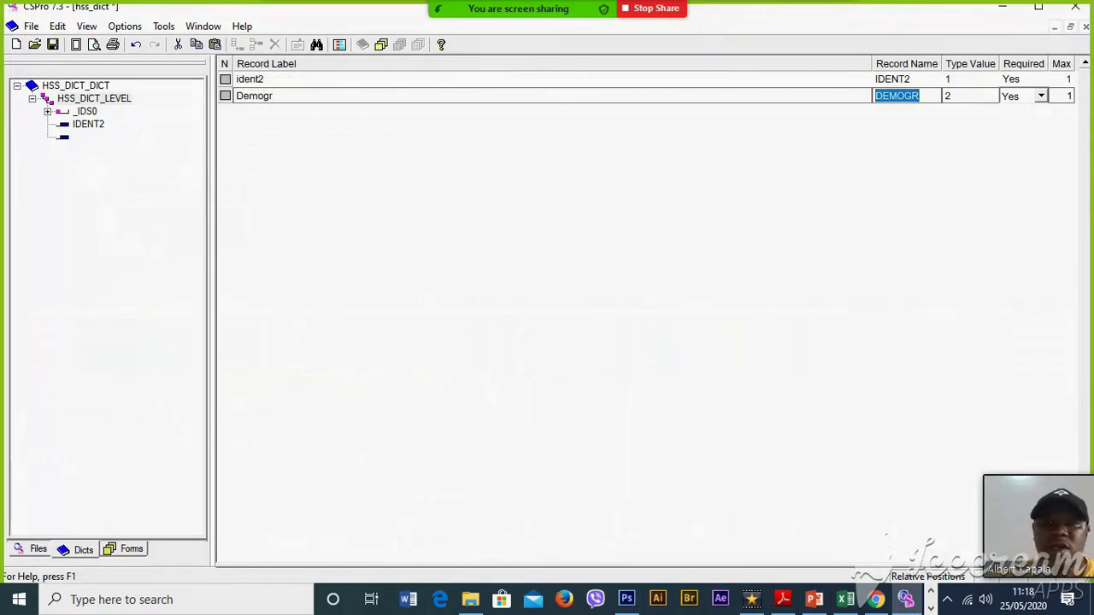
key(Tab)
key(Tab)
key(Tab)
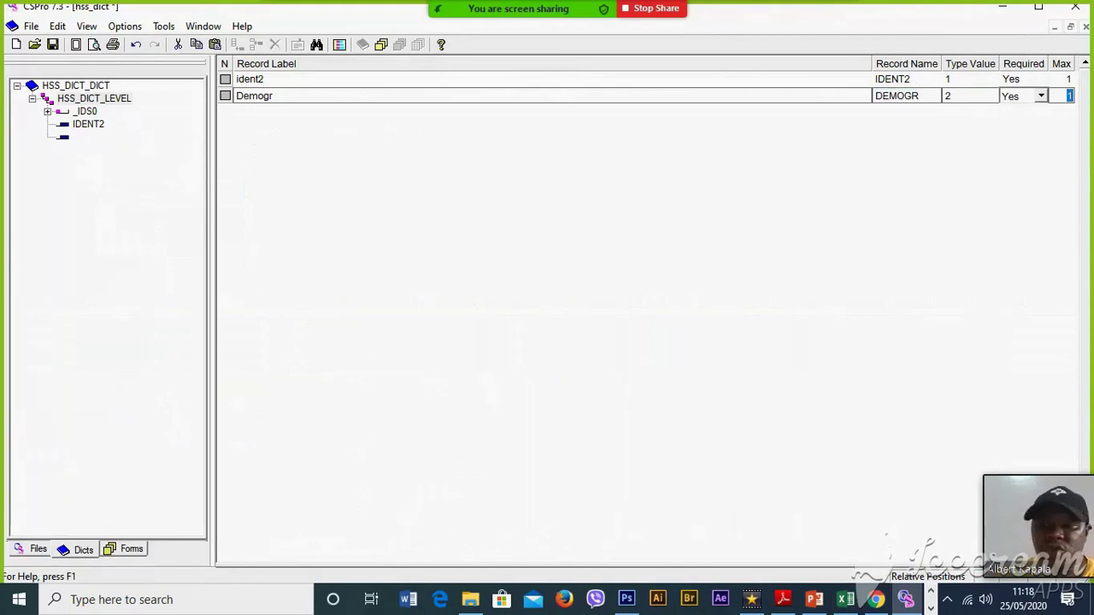
key(Return)
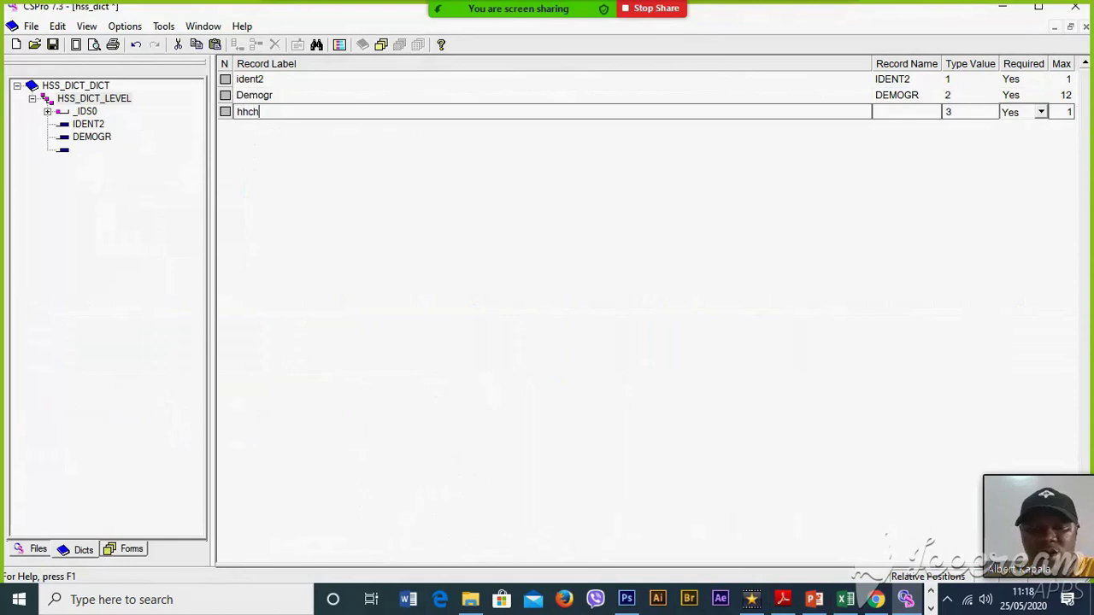
Add a third record labelled hhchar and named HHCHAR with type value 3 and a maximum of 1, and end record entry
text(hhchar)
key(Tab)
key(Tab)
key(Tab)
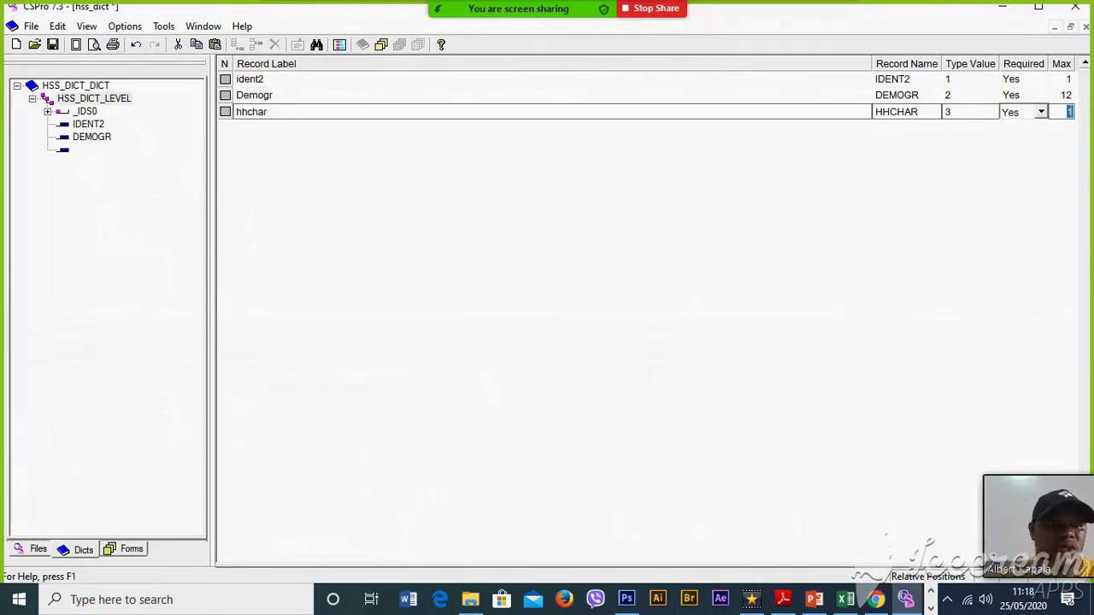
key(Return)
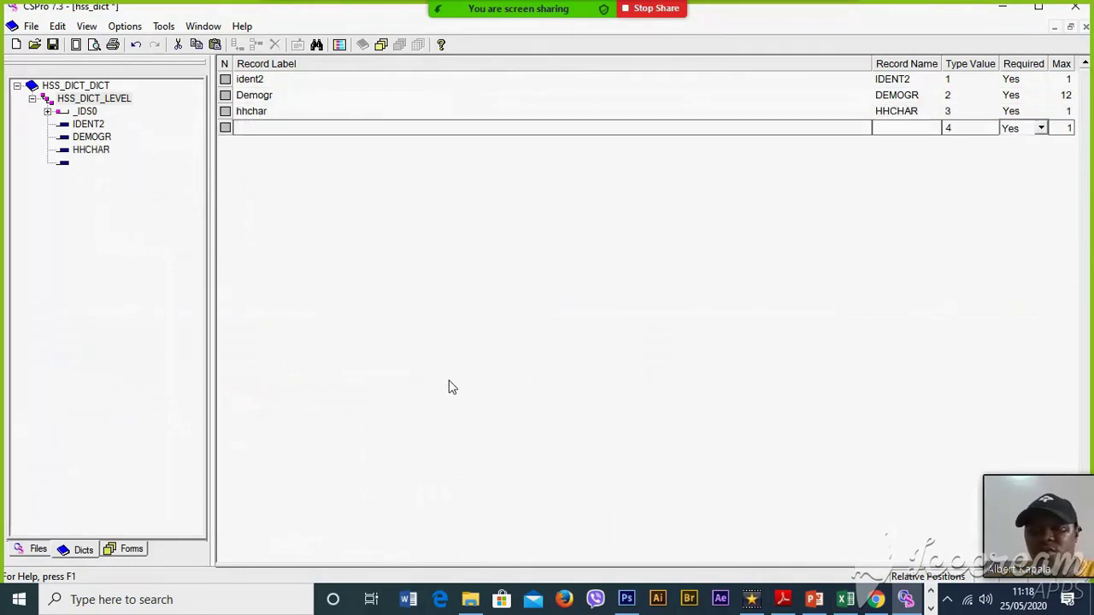
key(Escape)
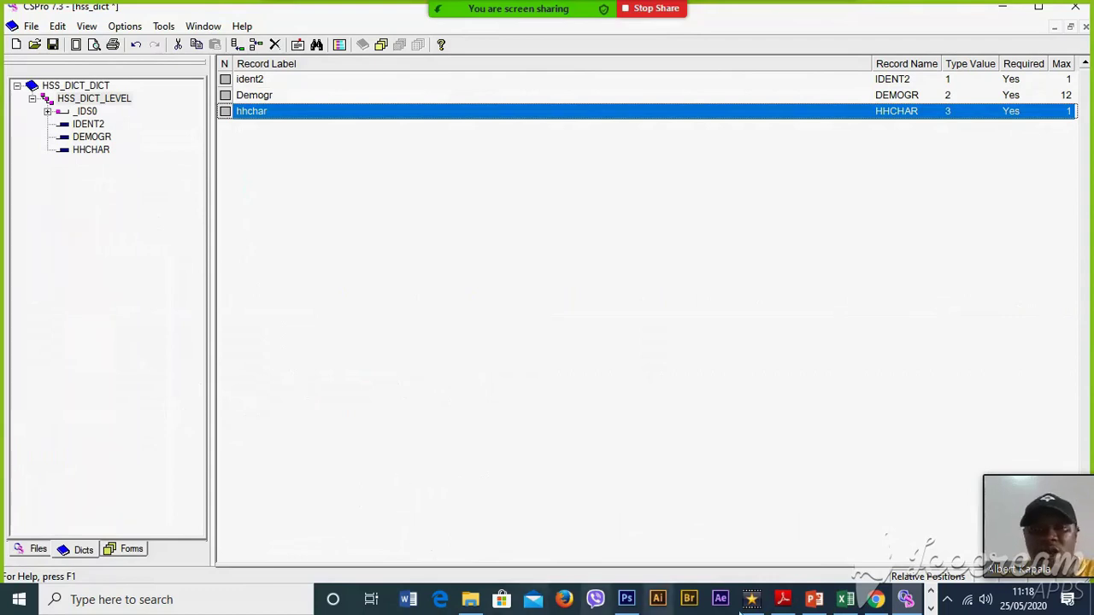
Switch to the Excel questionnaire and review Household Identification items 1 to 7 along with the Demographic and Household Characteristics sheets
click(845, 599)
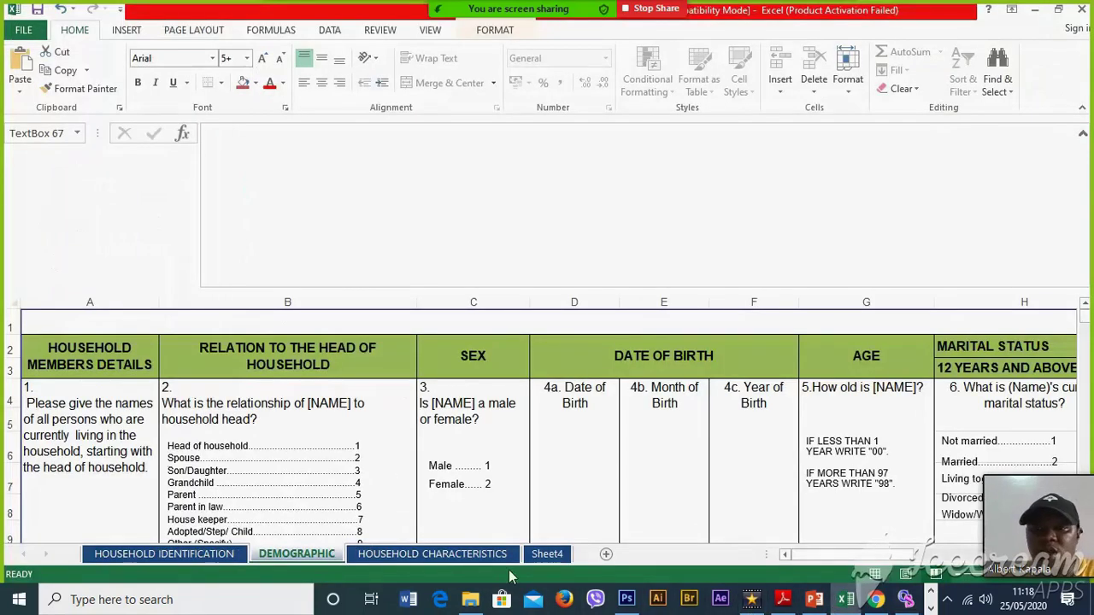
click(201, 554)
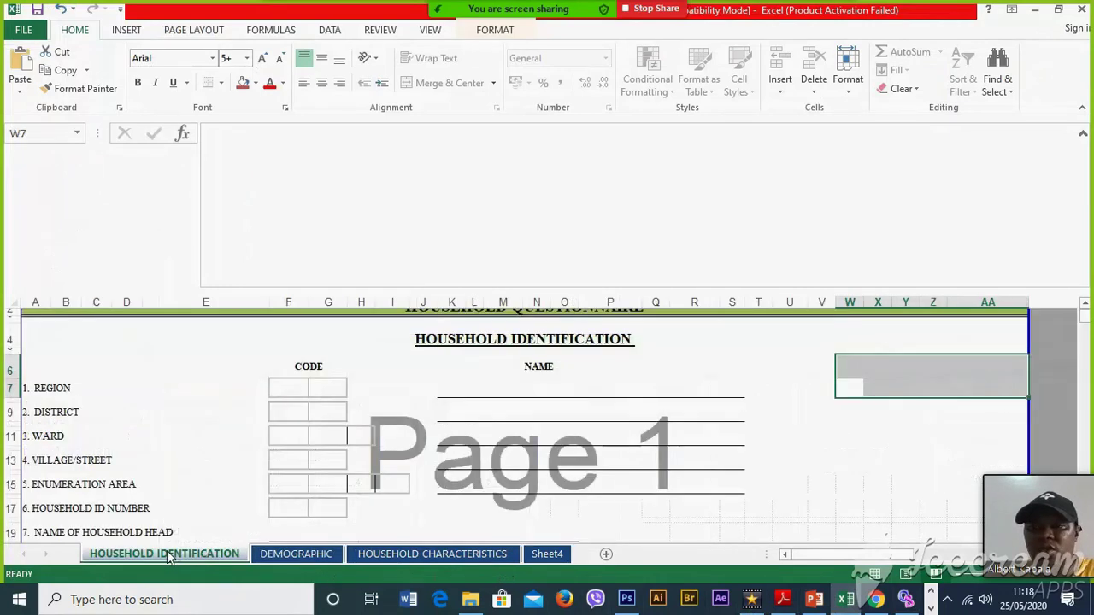
click(50, 388)
click(51, 412)
click(51, 436)
click(51, 460)
click(52, 484)
click(52, 508)
click(51, 532)
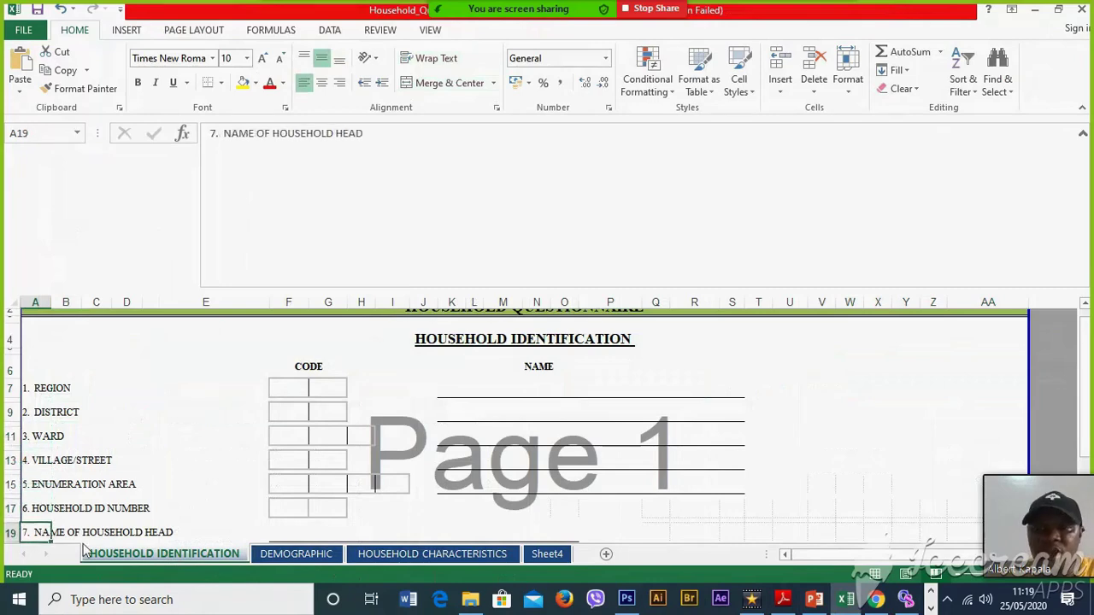
click(261, 555)
click(387, 555)
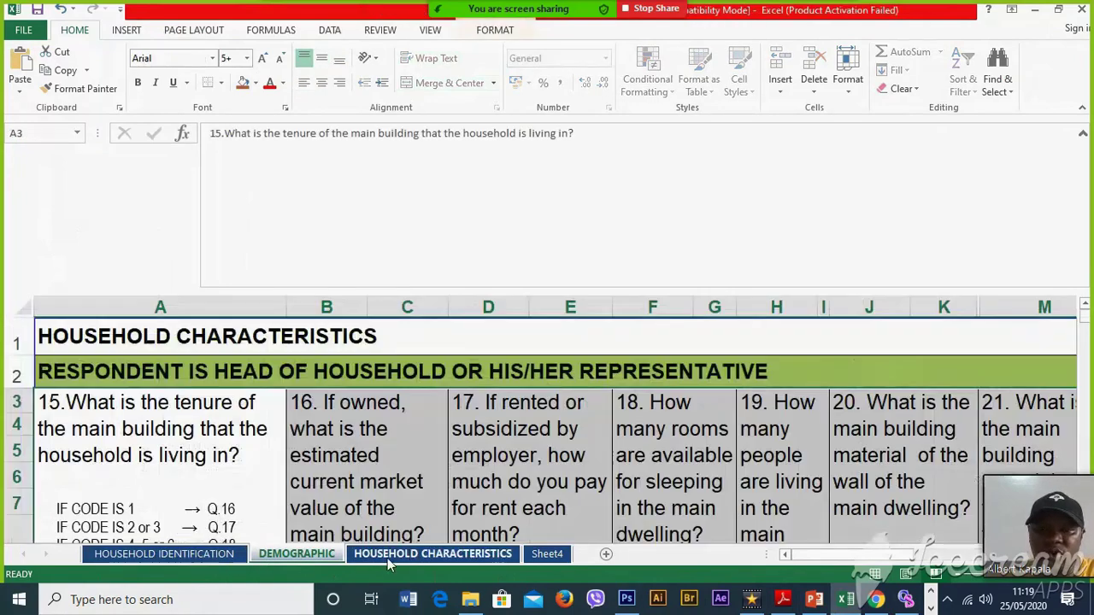
click(137, 552)
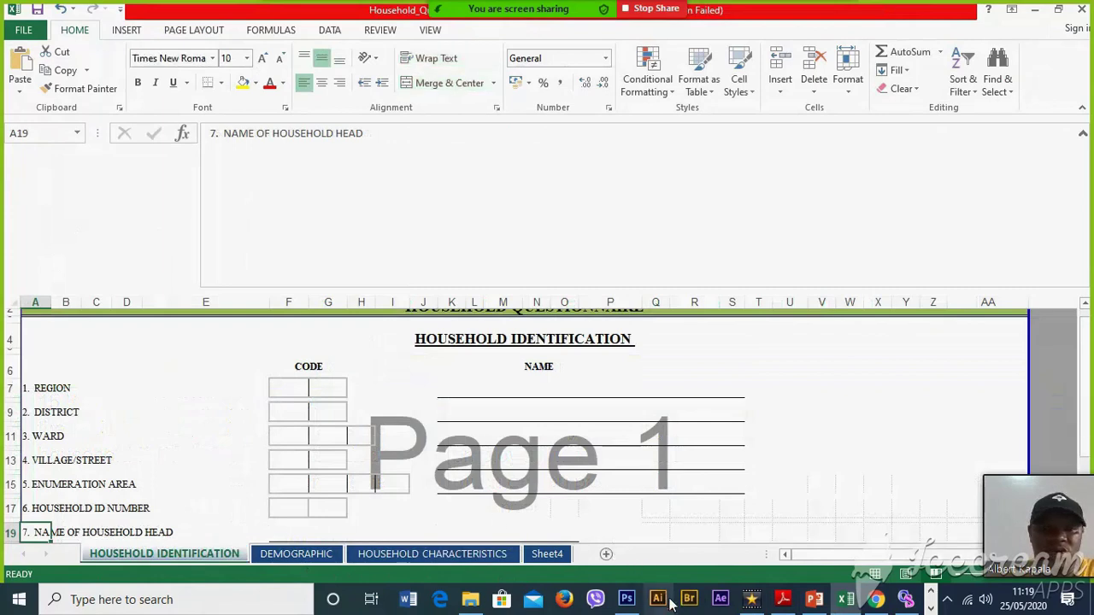
Return to CSPro, expand the _IDS0 record and change the HSS_DICT_ID item's label to regio
click(931, 598)
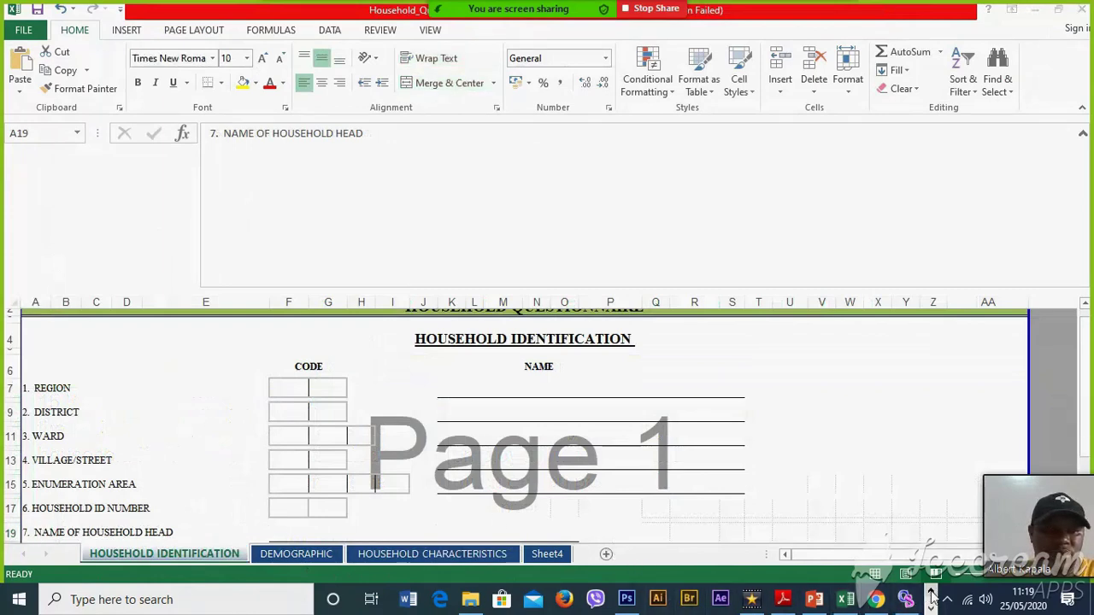
click(471, 600)
click(906, 600)
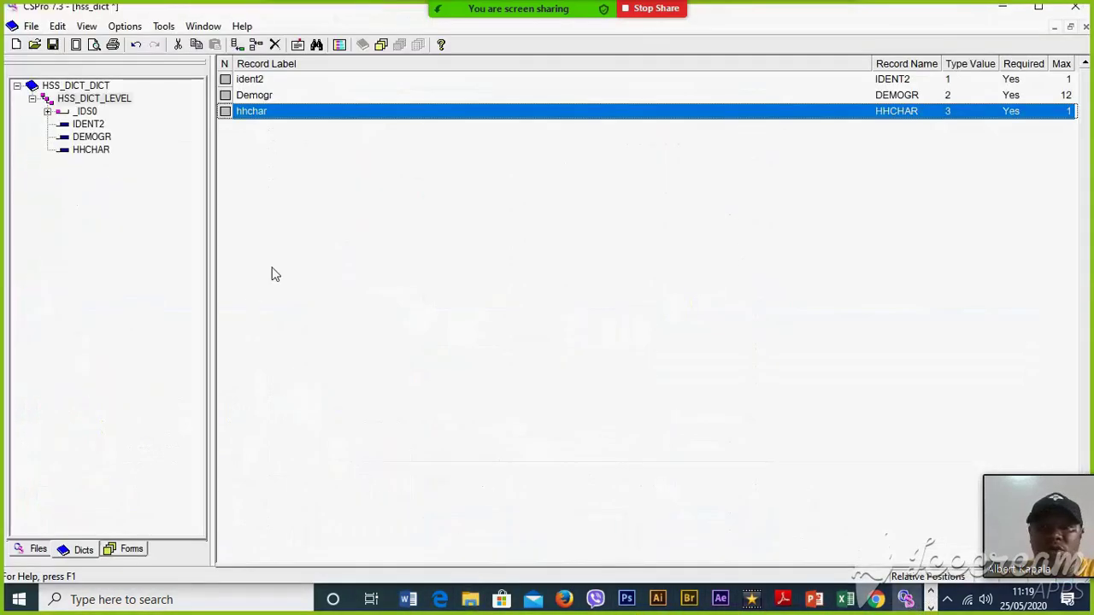
click(48, 112)
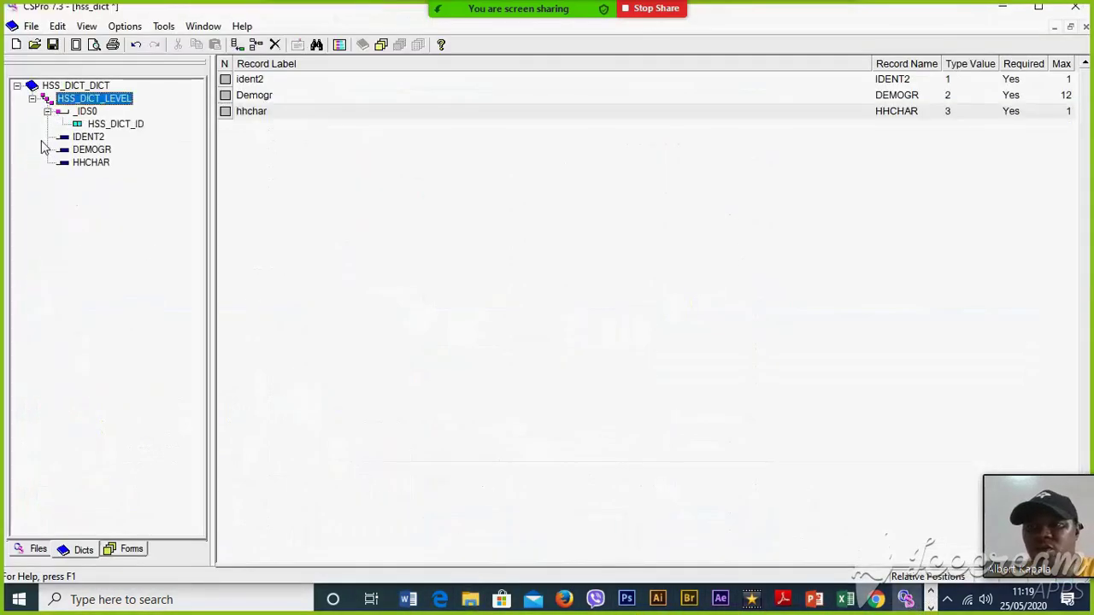
click(107, 125)
right_click(107, 125)
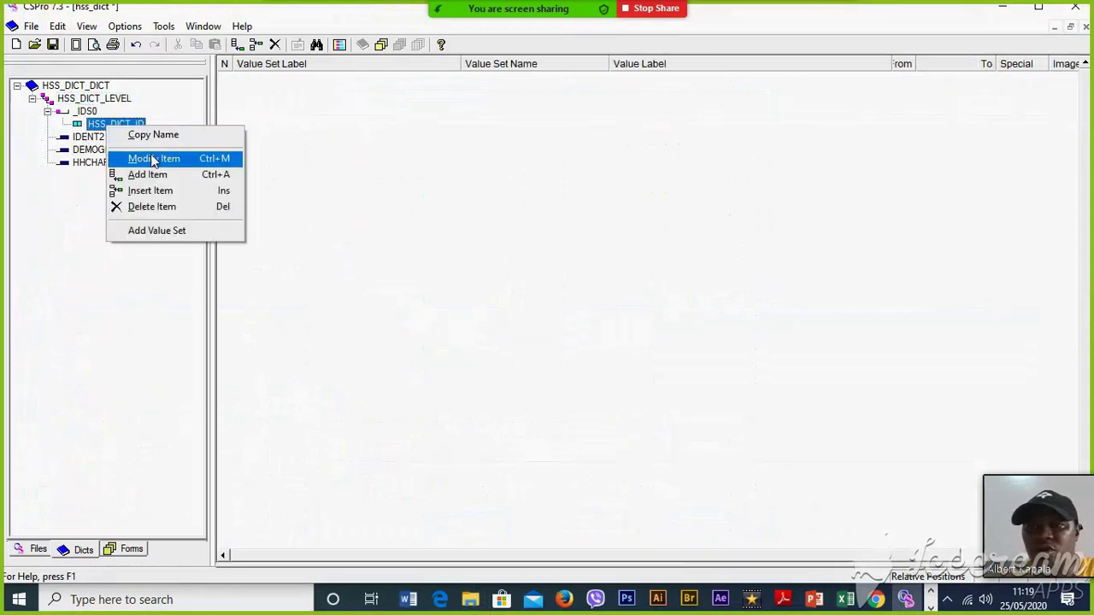
click(152, 159)
text(reg)
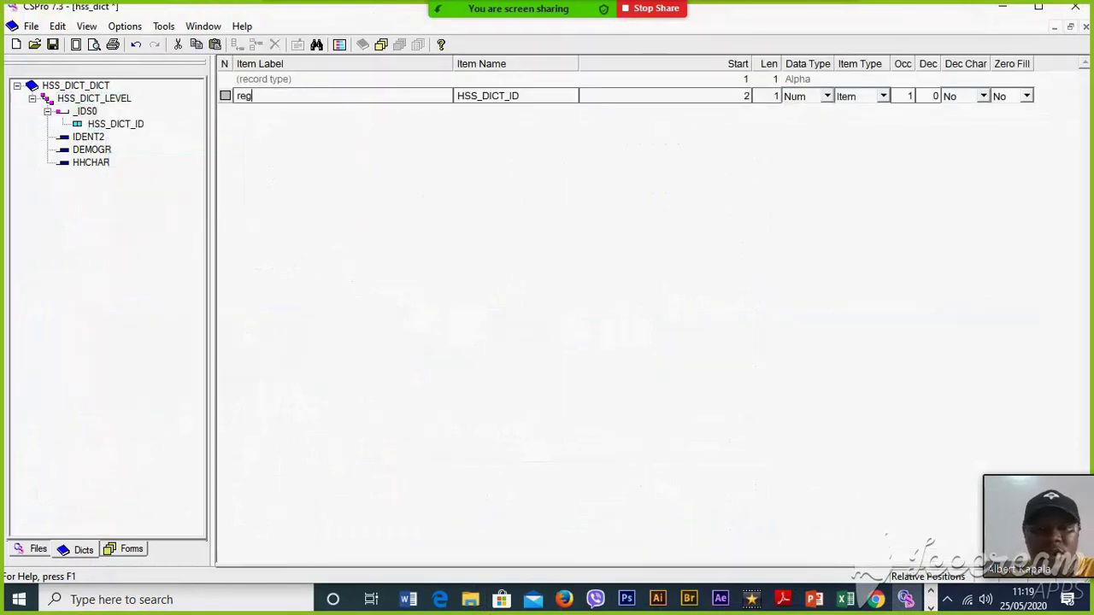
text(io)
key(Tab)
key(Tab)
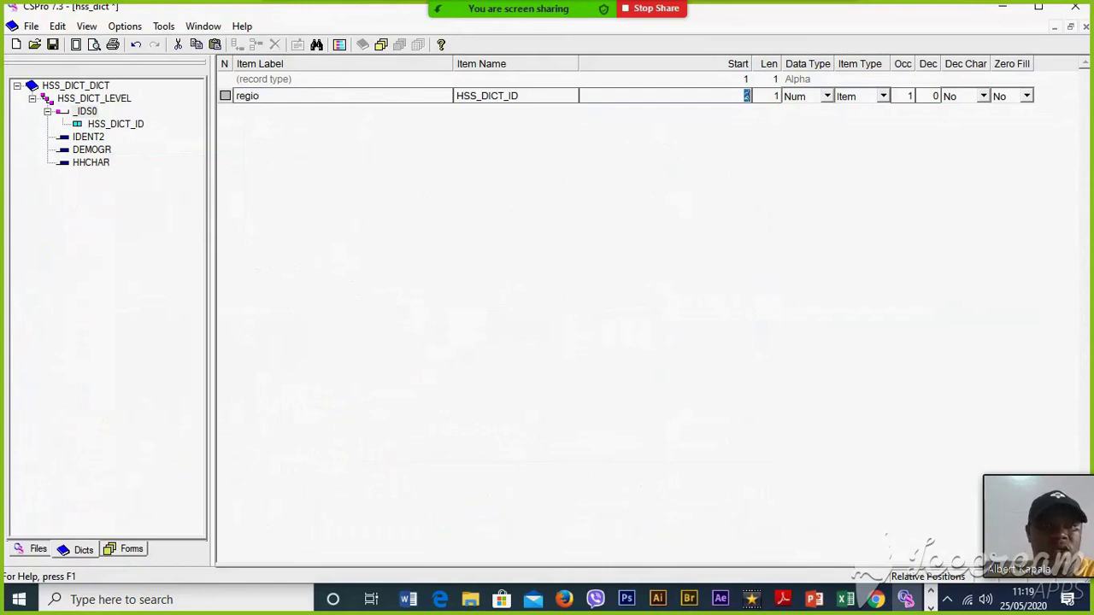
Name the regio item REG, set its length to 2 and accept the remaining item settings
click(468, 100)
text(REG)
key(Tab)
key(Tab)
text(2)
key(Tab)
key(Tab)
key(Tab)
key(Tab)
key(Tab)
key(Tab)
key(Return)
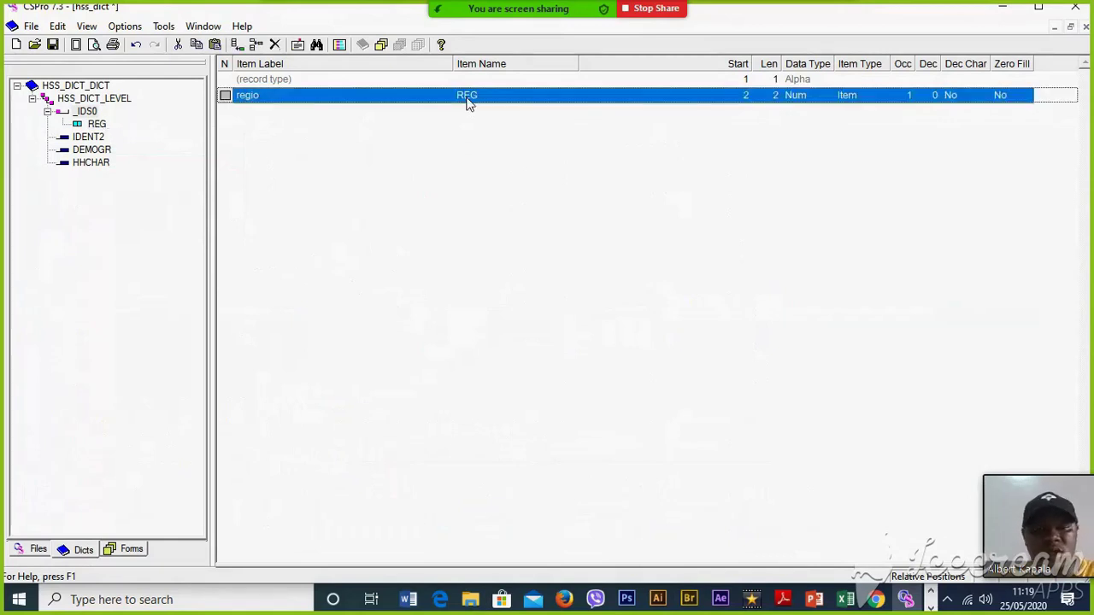
Switch to the Excel questionnaire, examine the code boxes for region, district and ward, and return to CSPro
click(845, 600)
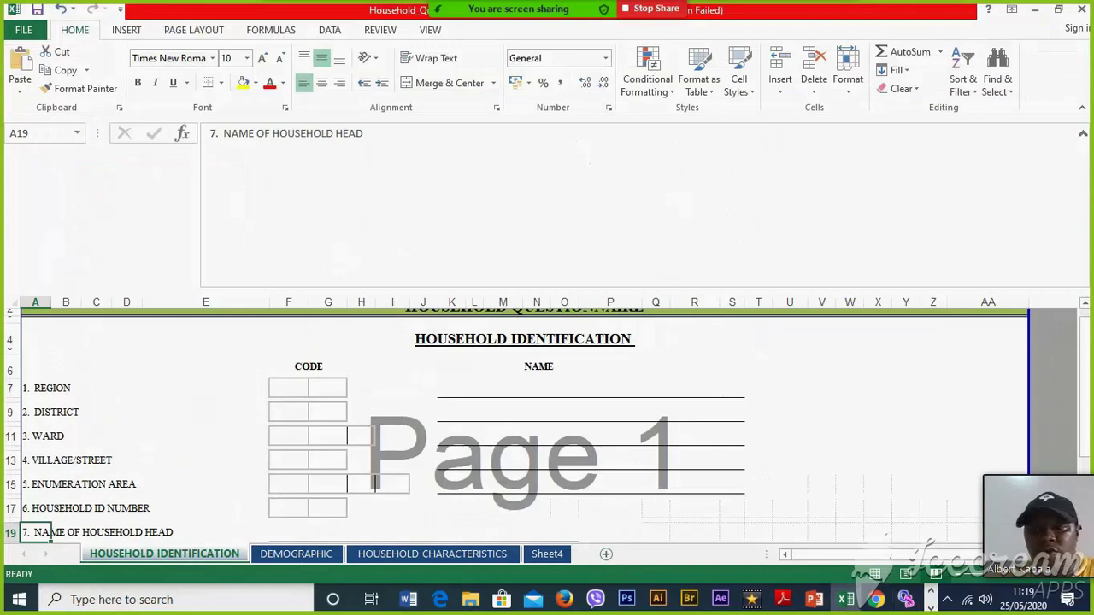
click(289, 388)
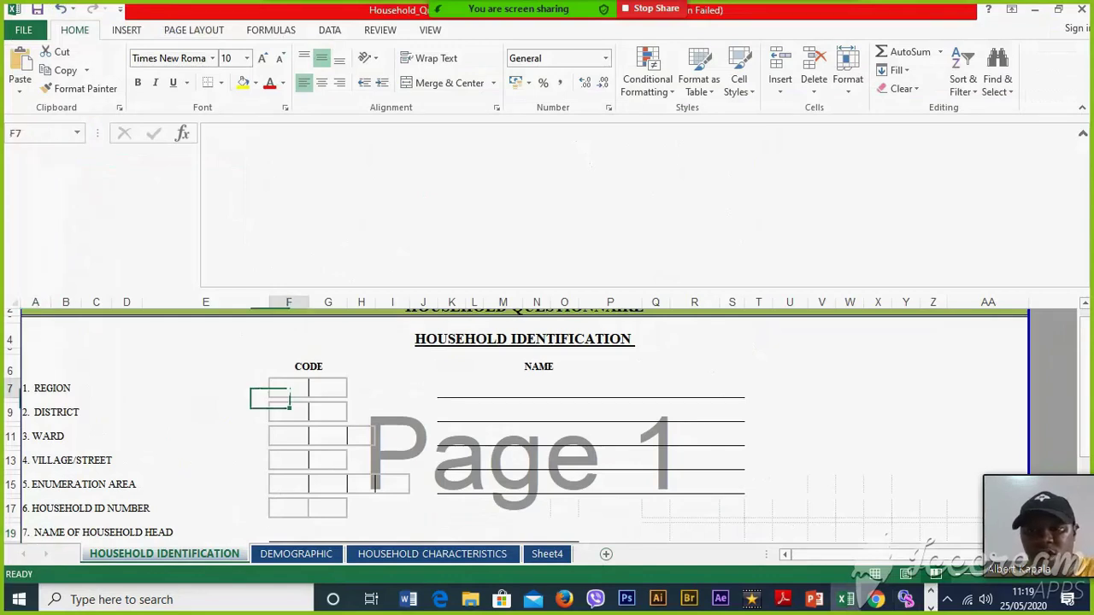
click(328, 388)
click(289, 388)
click(328, 388)
click(289, 388)
click(328, 388)
click(289, 412)
click(328, 412)
click(289, 435)
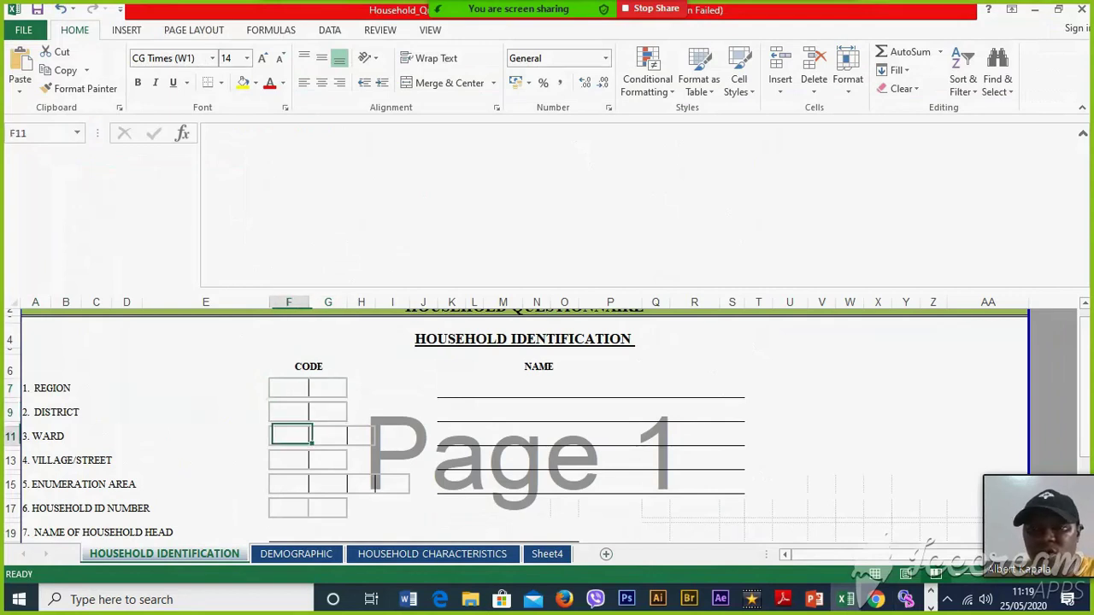
click(329, 436)
click(360, 436)
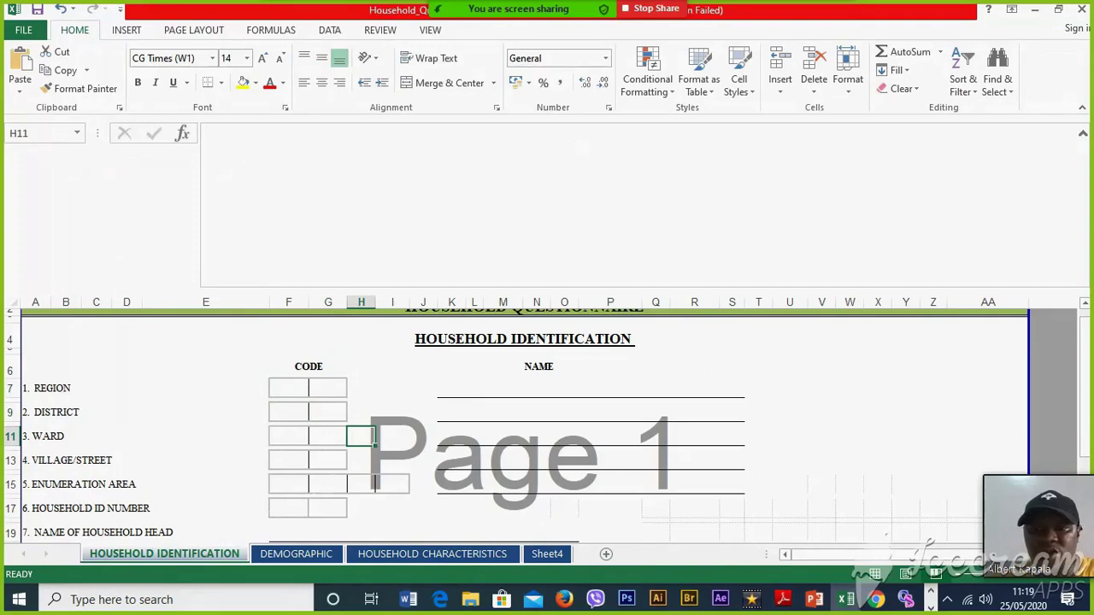
click(906, 599)
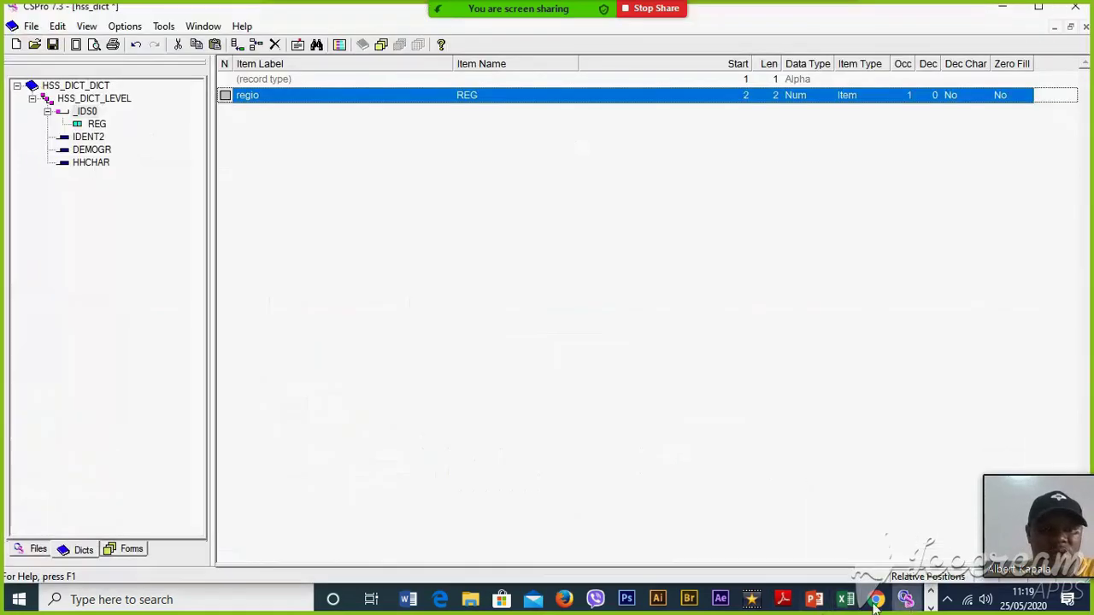
click(97, 125)
right_click(97, 125)
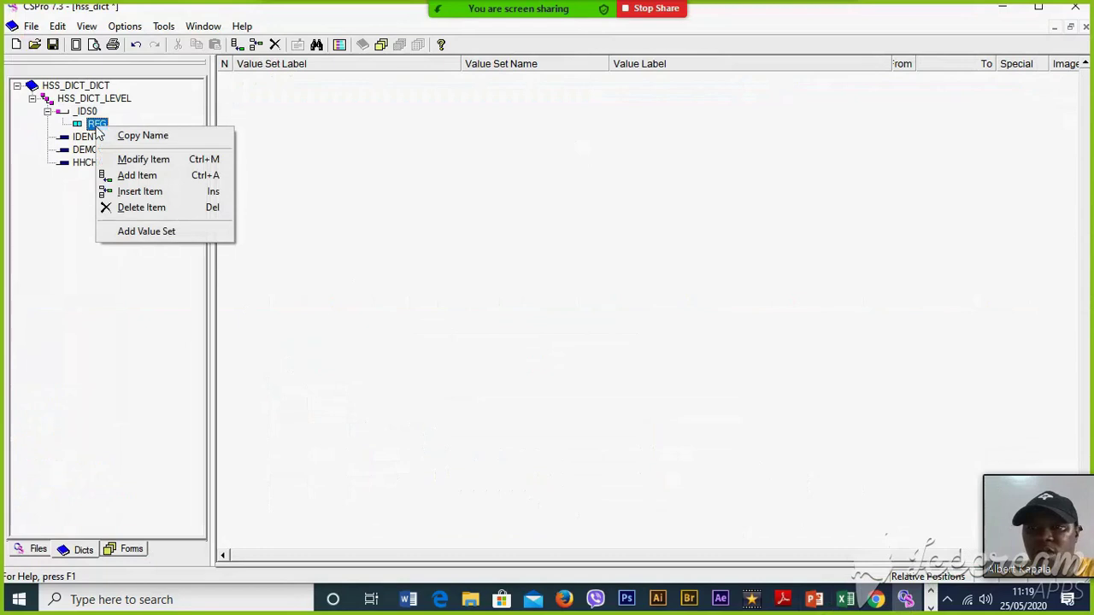
click(133, 160)
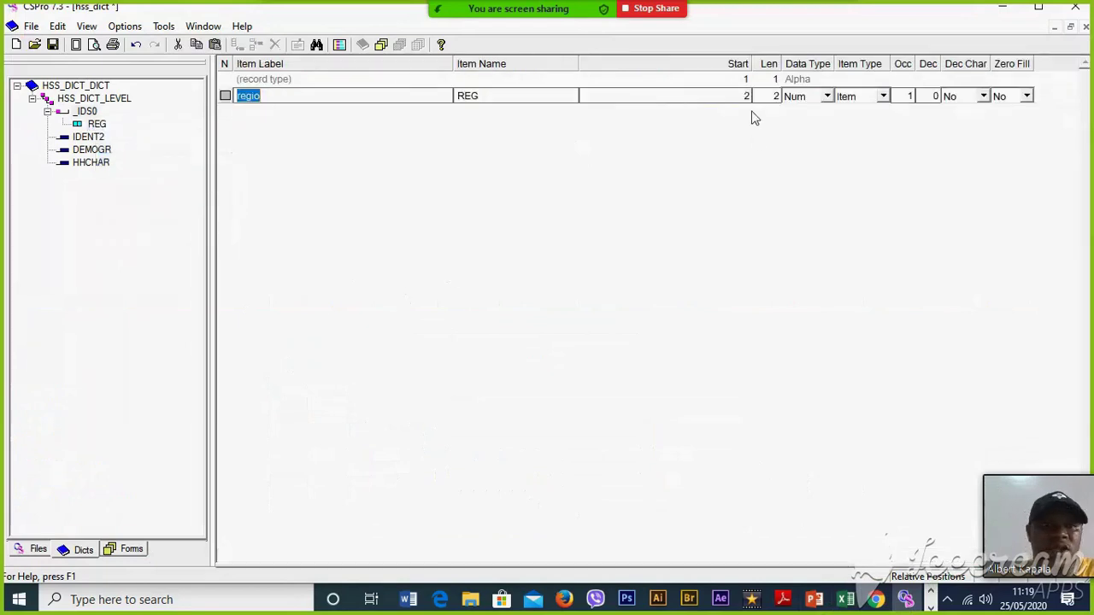
click(98, 126)
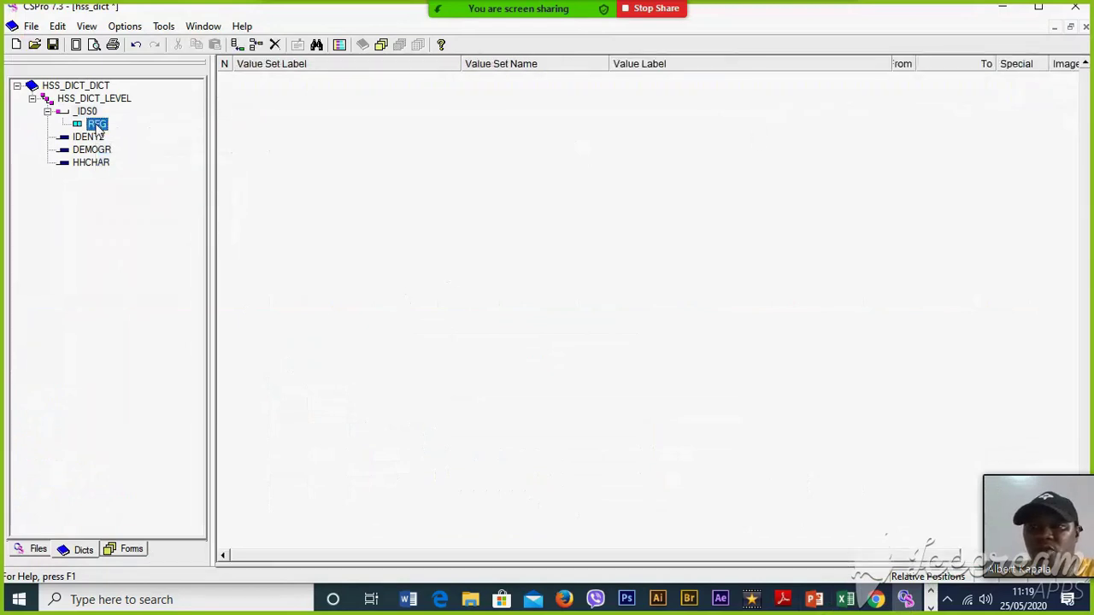
Add an identification item after REG labelled dist, named DIST, with length 2
right_click(98, 126)
click(140, 193)
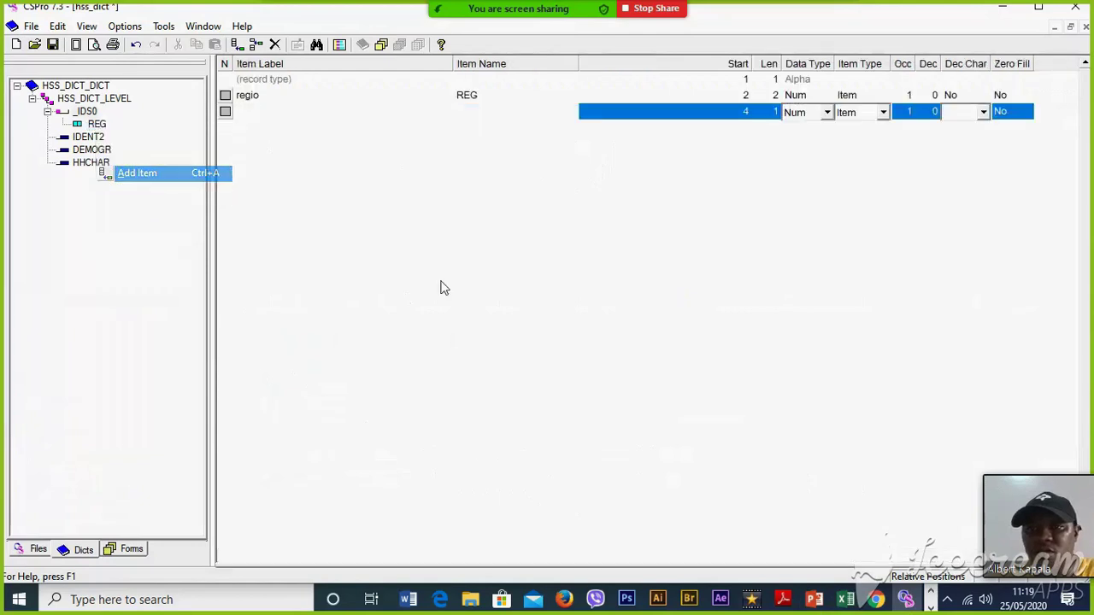
key(Tab)
key(Tab)
key(Tab)
text(2)
key(Tab)
key(Tab)
key(Tab)
key(Tab)
key(Tab)
key(Tab)
key(Tab)
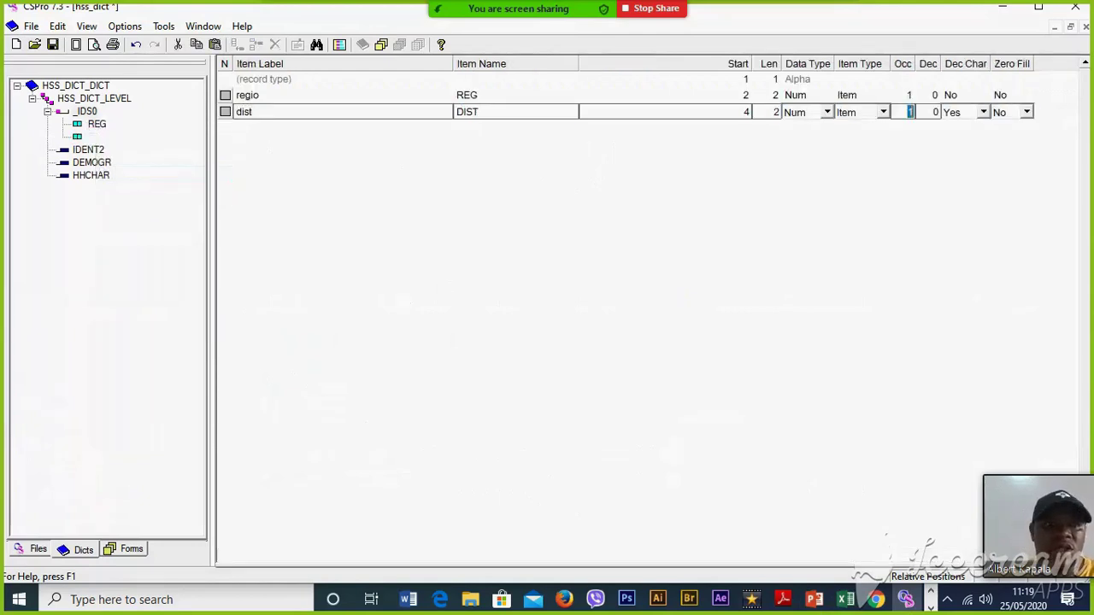
Add a third identification item labelled ward, named WARD, with length 3
text(w)
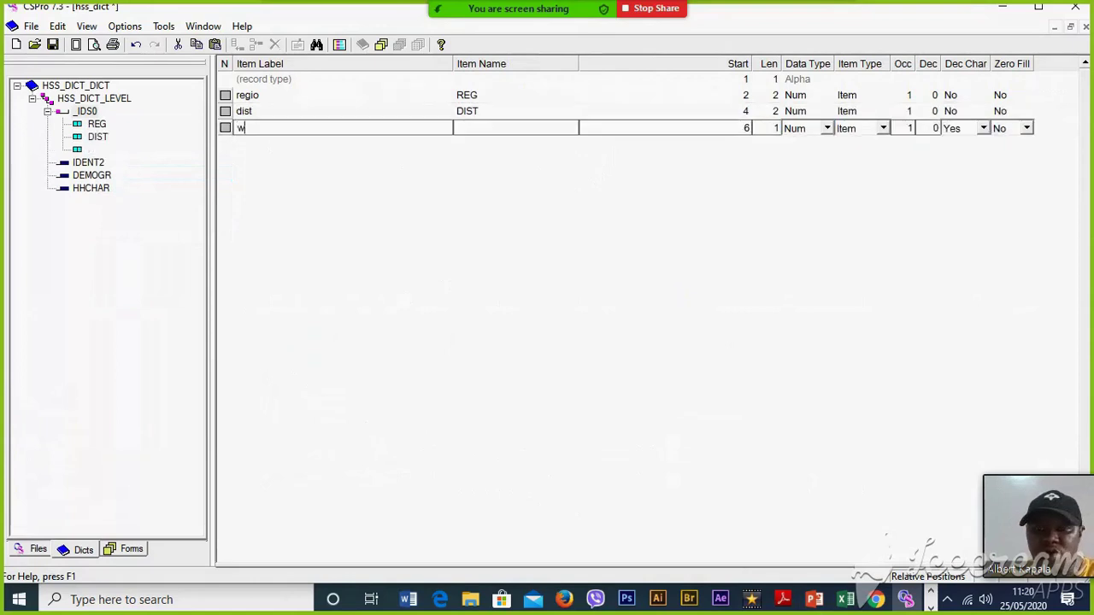
key(Tab)
key(Tab)
key(Tab)
text(3)
key(Tab)
key(Tab)
key(Tab)
key(Tab)
key(Tab)
key(Tab)
key(Tab)
text(ea)
key(Tab)
key(Tab)
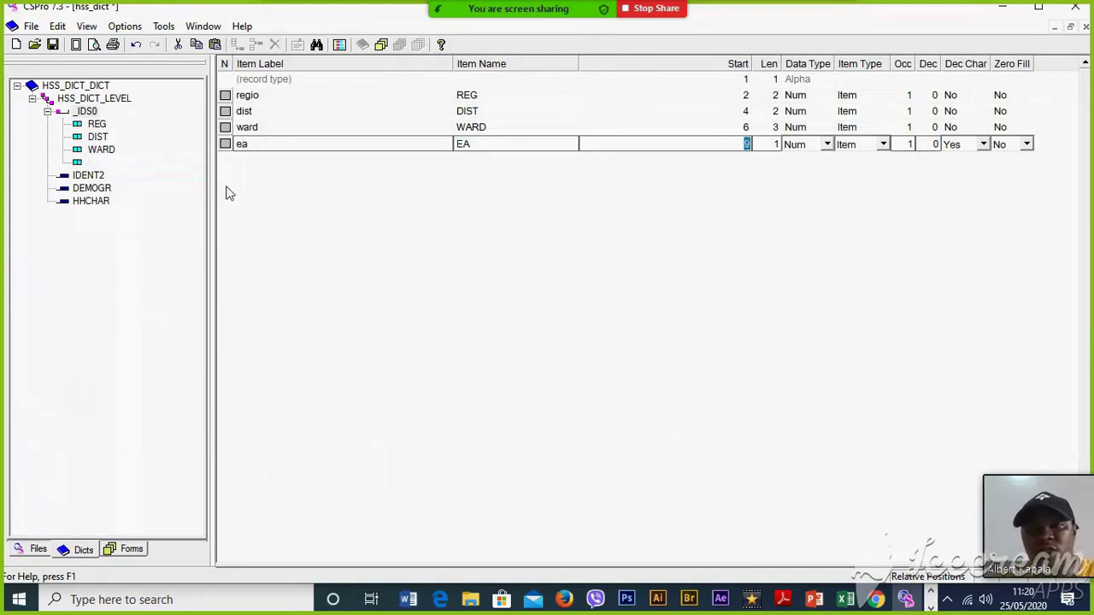
Label the new identification item after WARD as villa
click(265, 150)
text(vill)
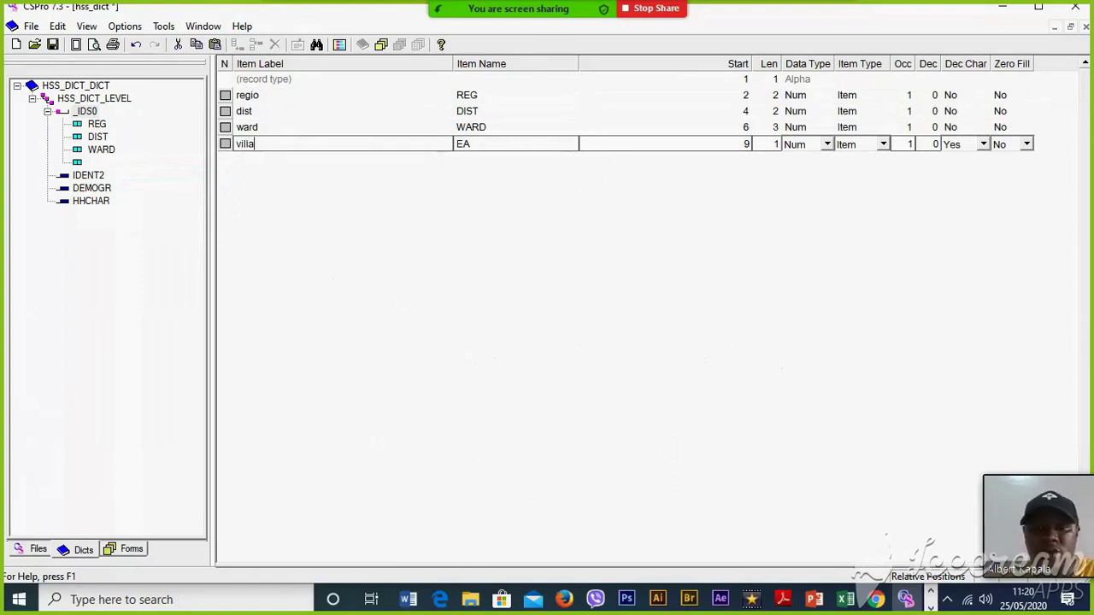
key(Tab)
key(Tab)
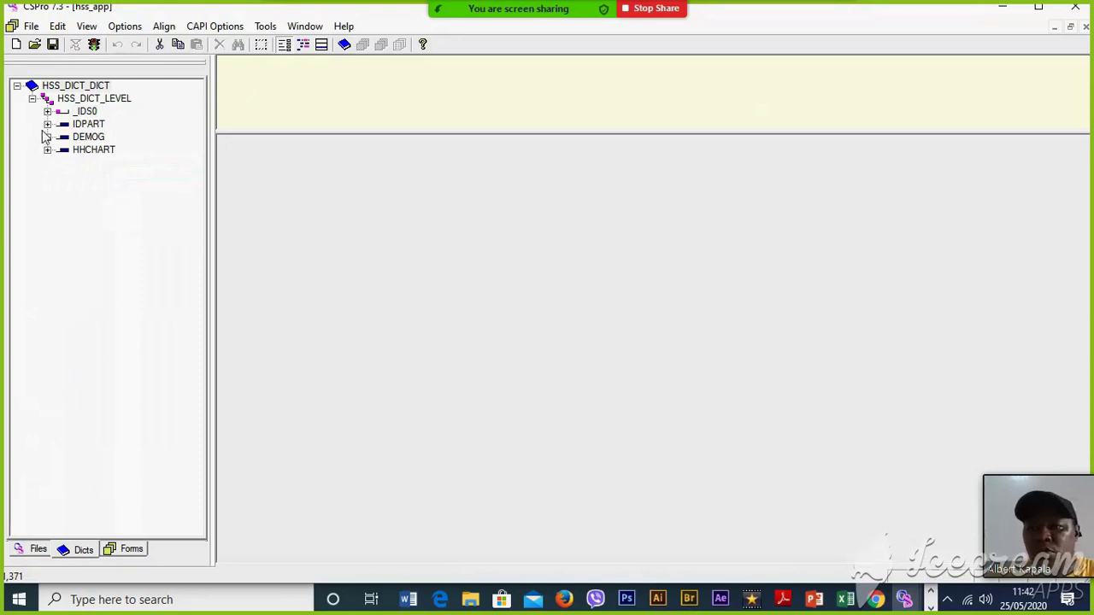
Expand the IDPART, DEMOG and HHCHART records in the dictionary tree and look through their items
click(47, 124)
click(47, 240)
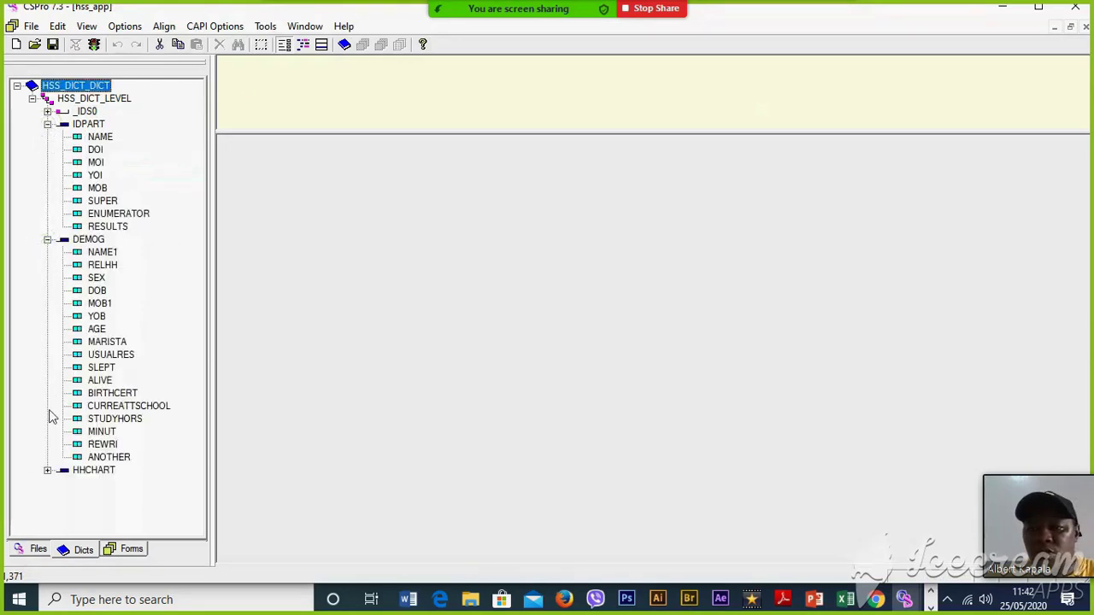
click(47, 470)
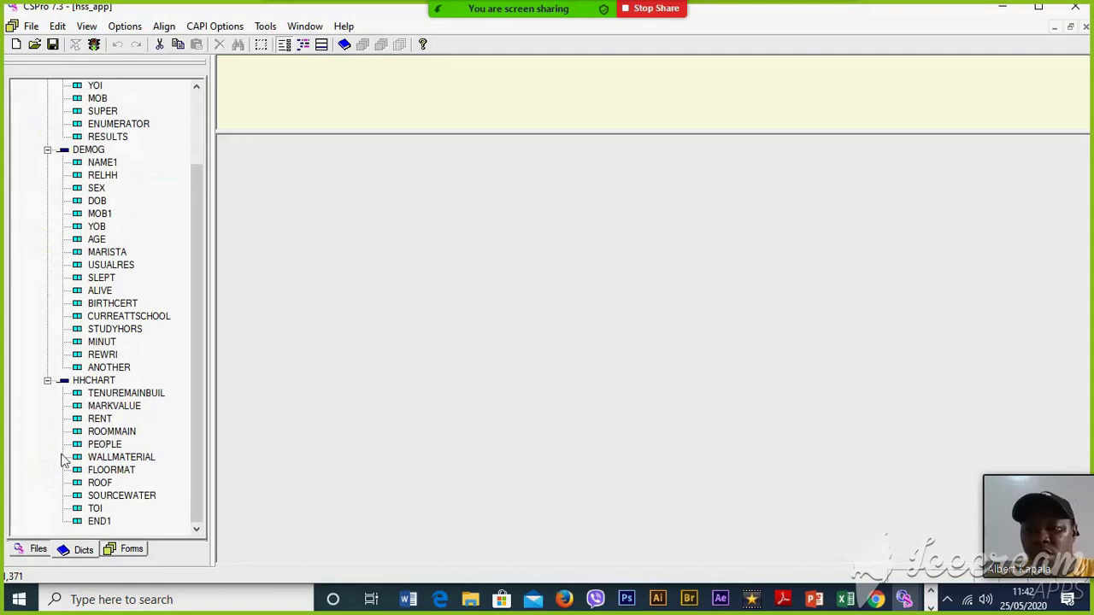
drag(201, 305, 202, 384)
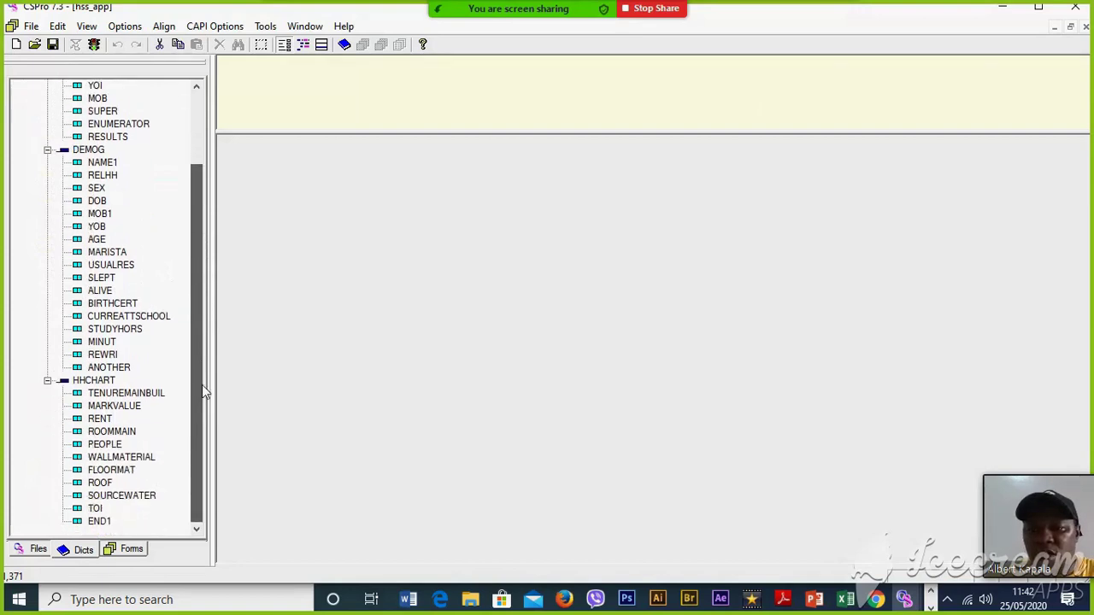
drag(201, 365, 202, 290)
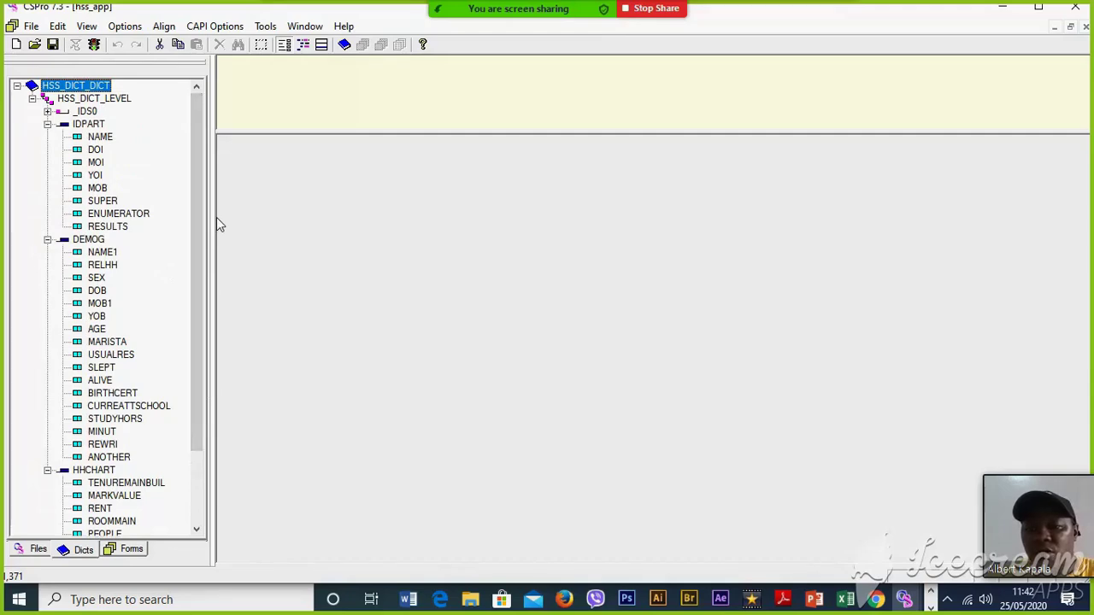
Switch to the Excel questionnaire, view the Household Identification sheet and return to CSPro
click(846, 600)
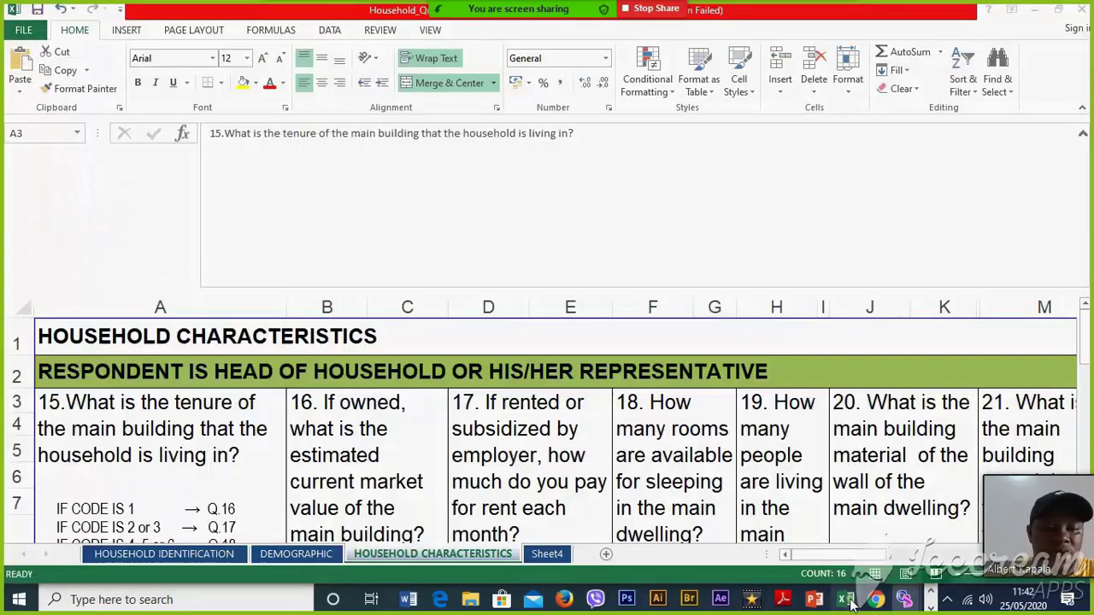
click(141, 555)
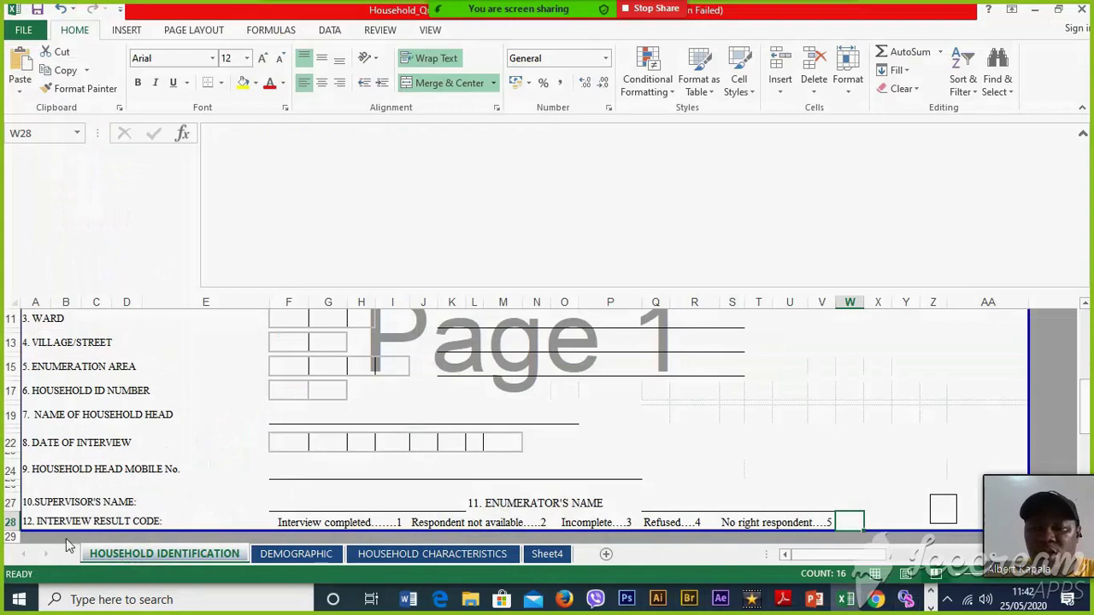
key(alt+Tab)
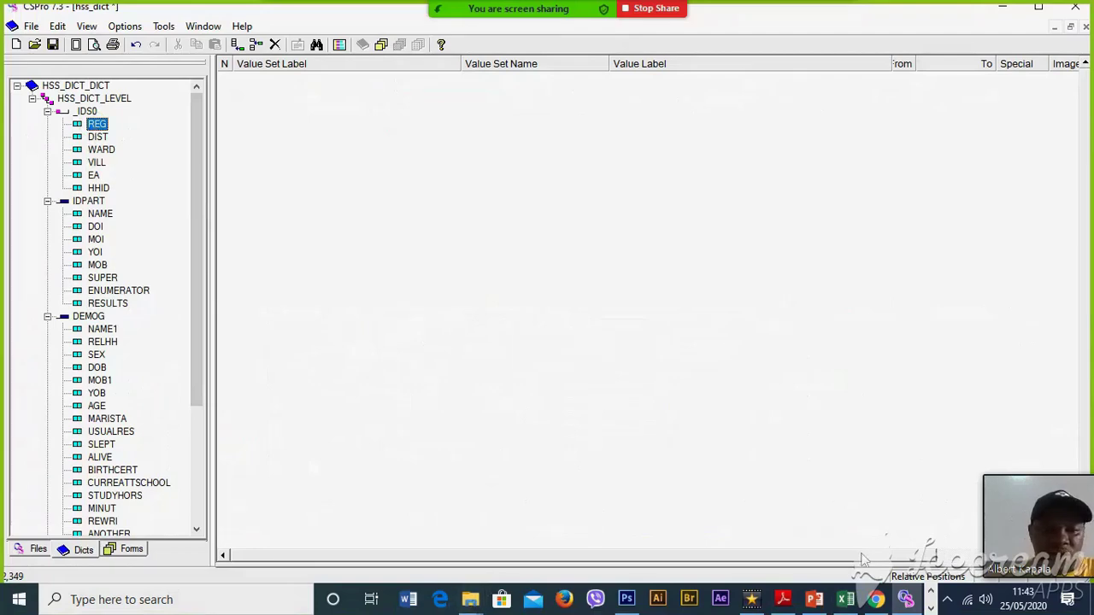
Switch to Excel and examine the answer labels and codes on Sheet4, including the region names and their codes
click(846, 600)
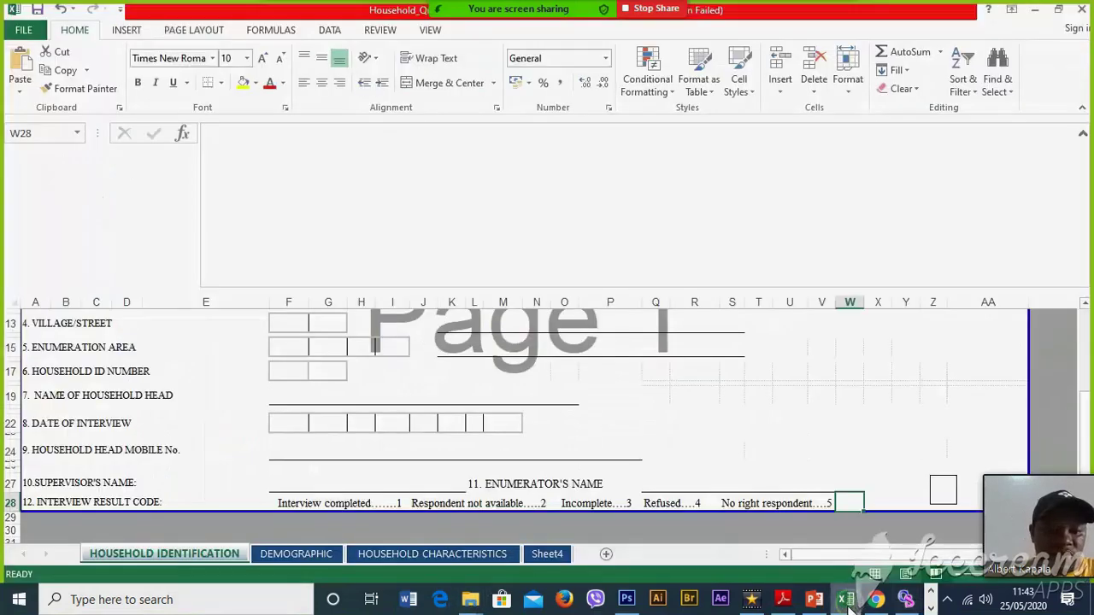
click(547, 556)
scroll(1081, 379, up, 20)
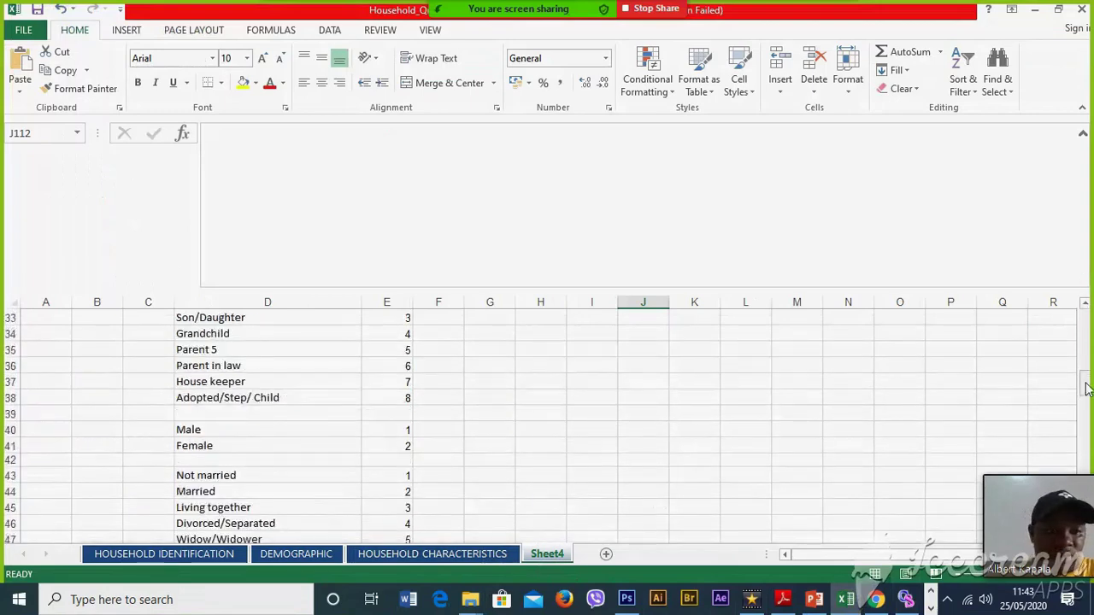
drag(1084, 385, 1085, 314)
drag(388, 330, 389, 386)
drag(196, 330, 320, 371)
click(601, 395)
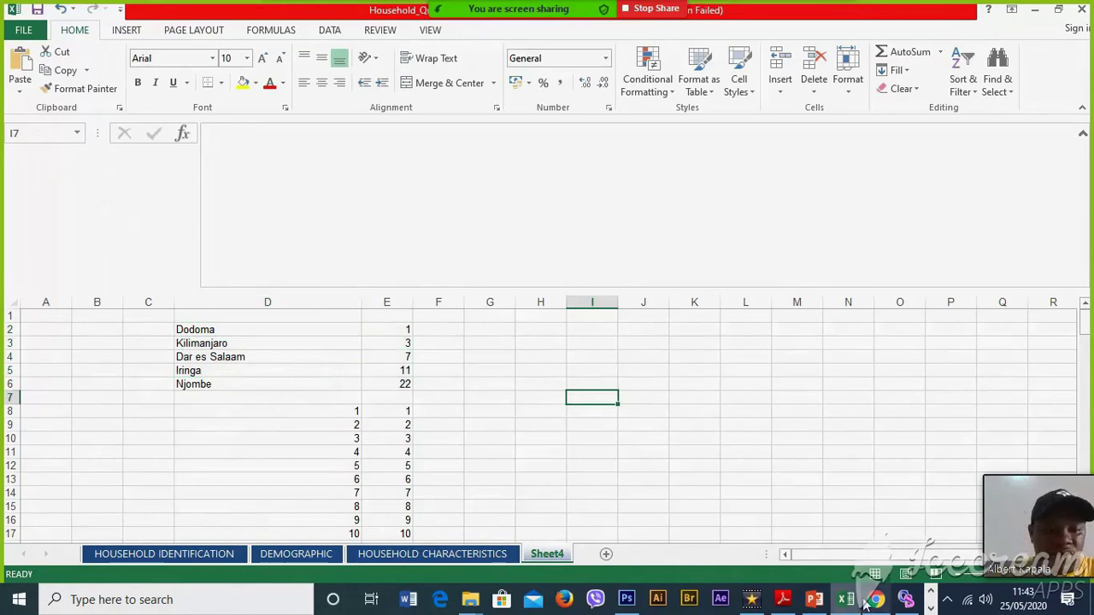
Check the empty value set list in CSPro, then return to Excel's Sheet4 and go through the region names from Dodoma to Iringa
click(904, 599)
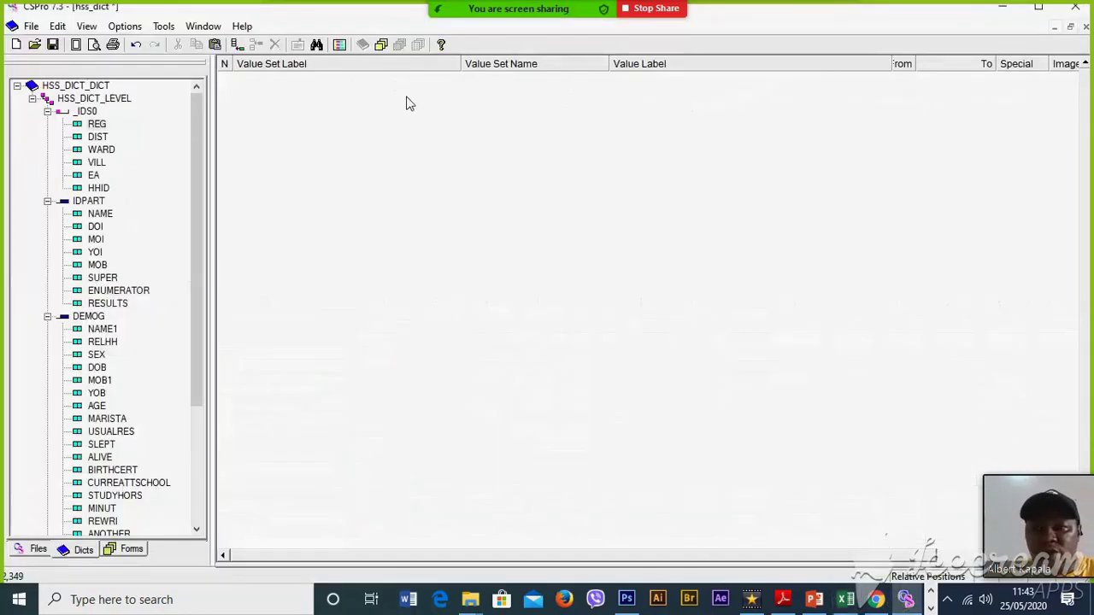
click(846, 601)
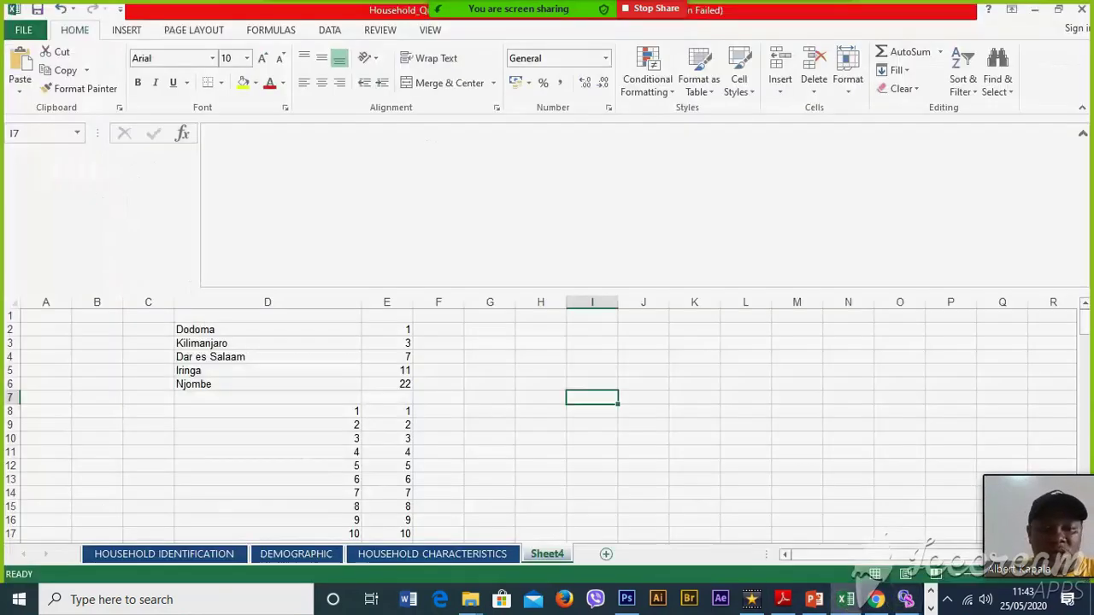
click(179, 330)
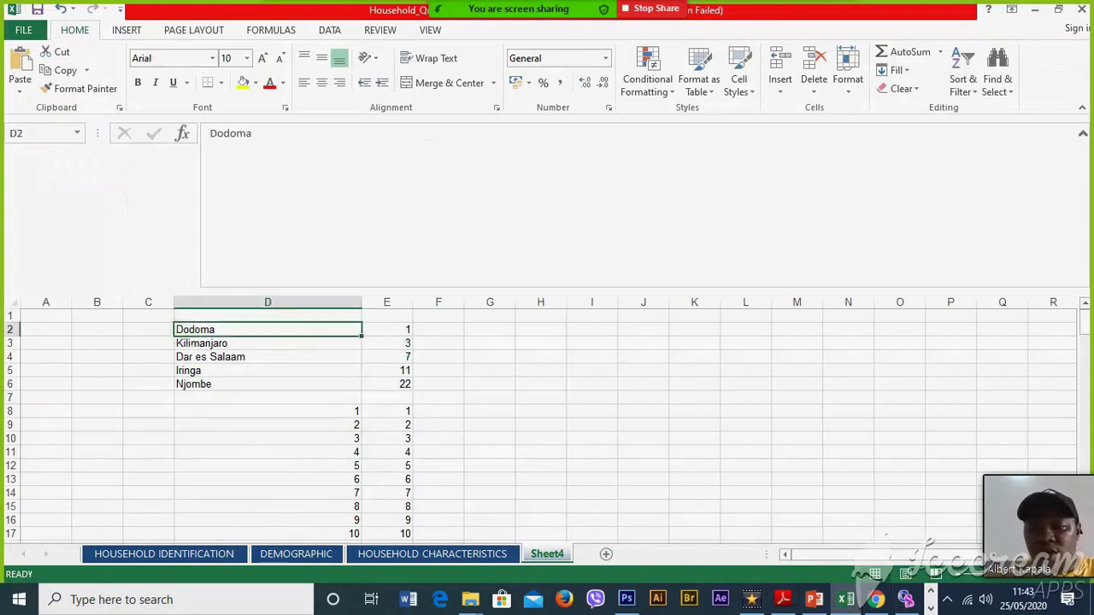
click(198, 359)
click(188, 373)
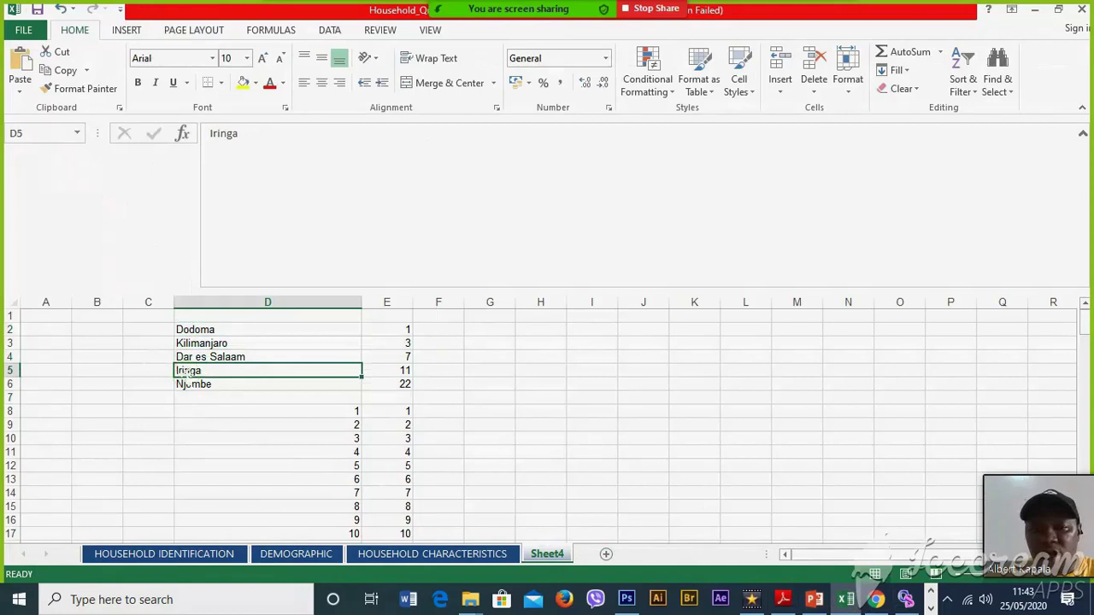
View the last region entry, Njombe, in the region list on Sheet4 and switch back to CSPro
click(185, 387)
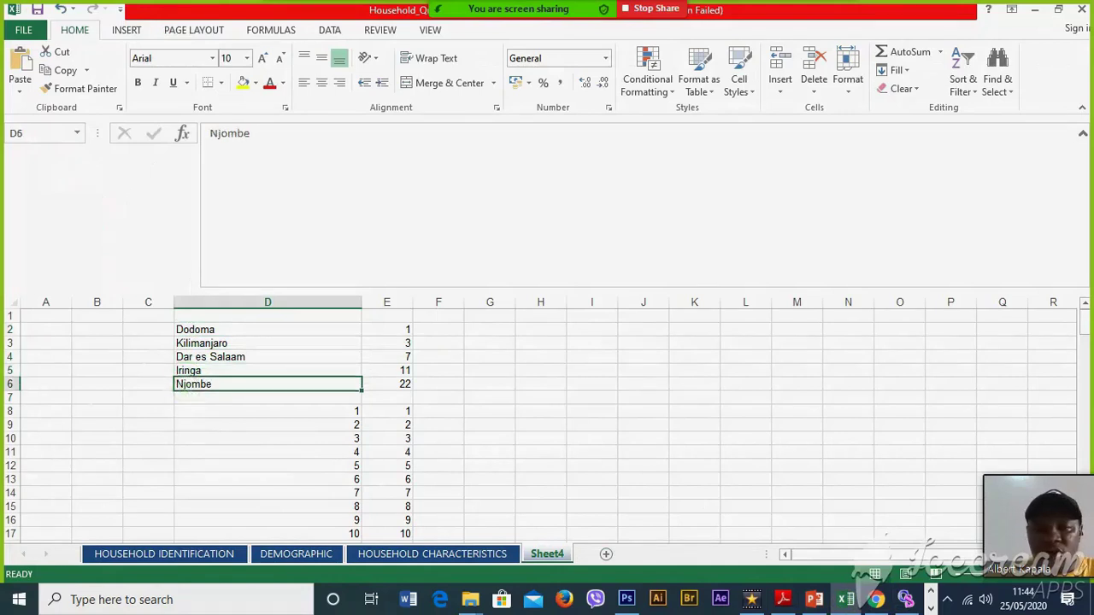
mouse_move(849, 599)
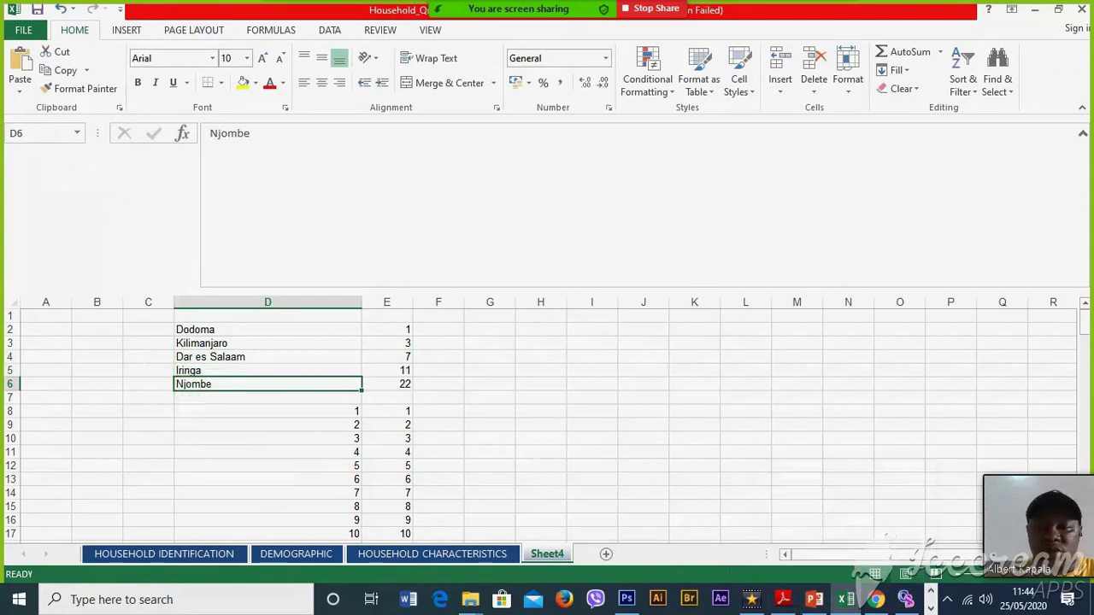
mouse_move(906, 599)
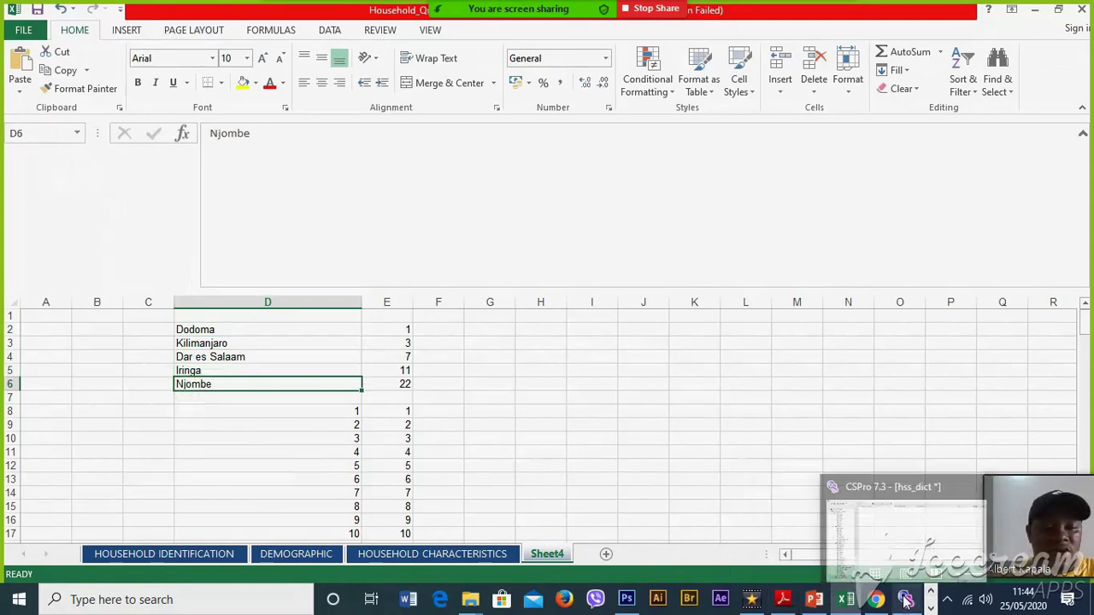
click(816, 484)
Add a value set labelled Reg with the name REG_VS1 to the REG identification item
click(96, 124)
right_click(373, 108)
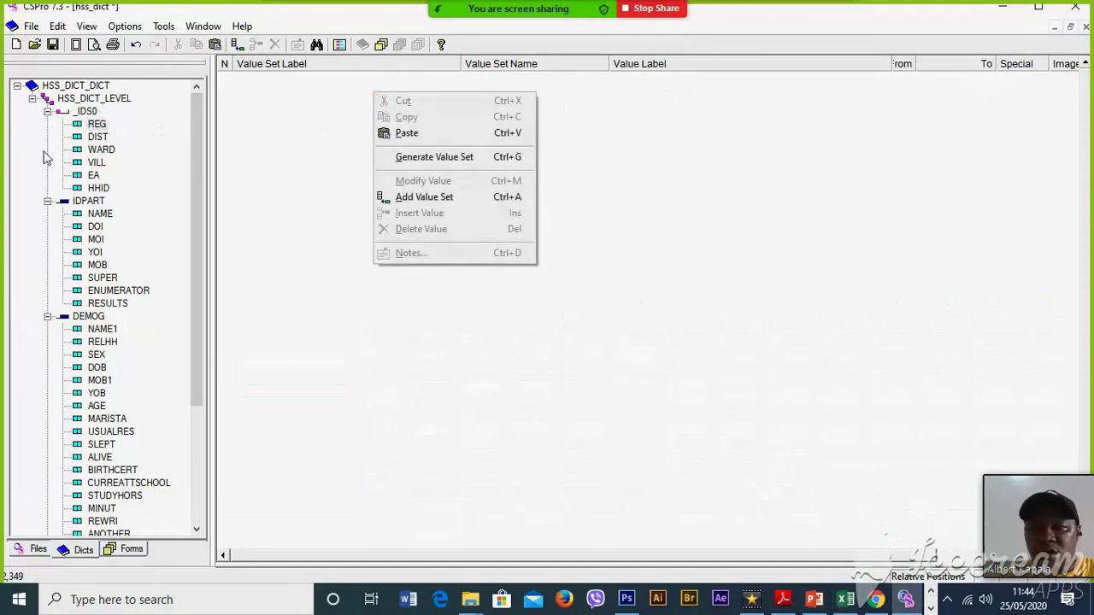
click(95, 127)
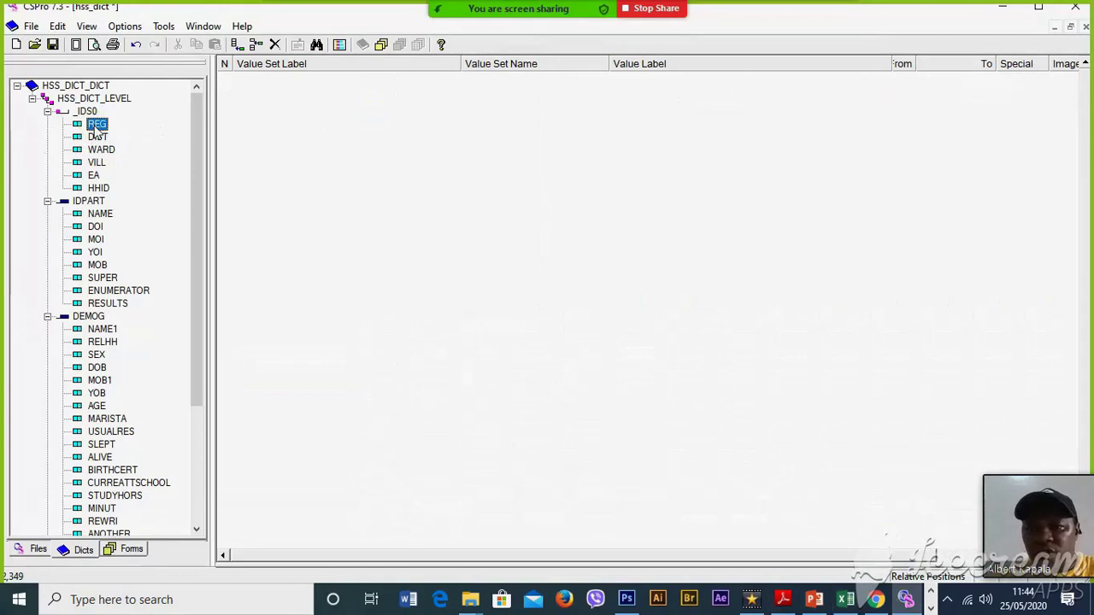
click(468, 97)
right_click(468, 97)
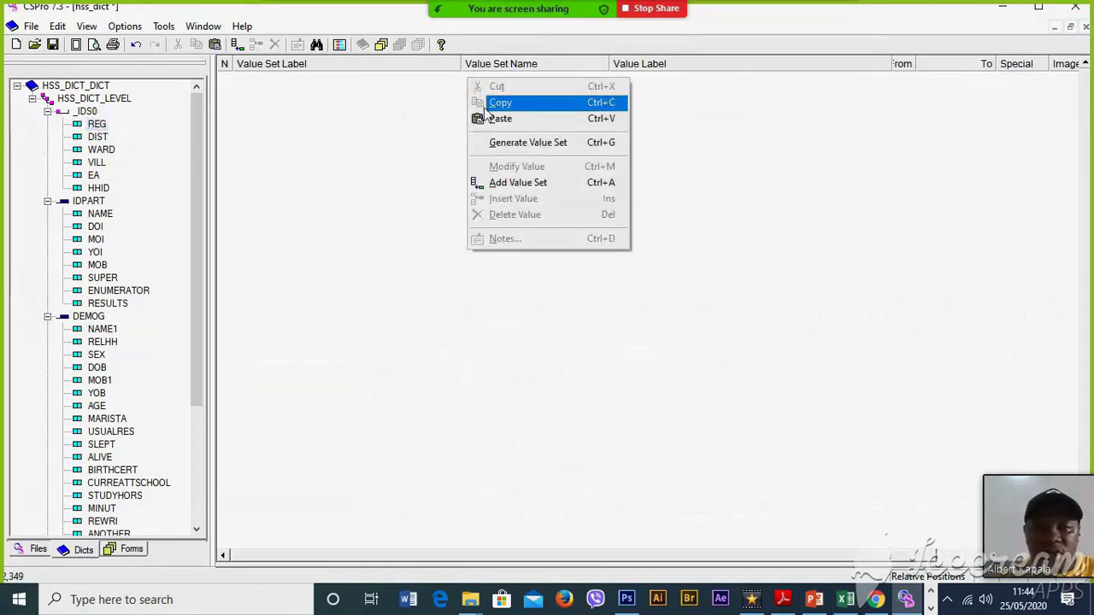
click(511, 183)
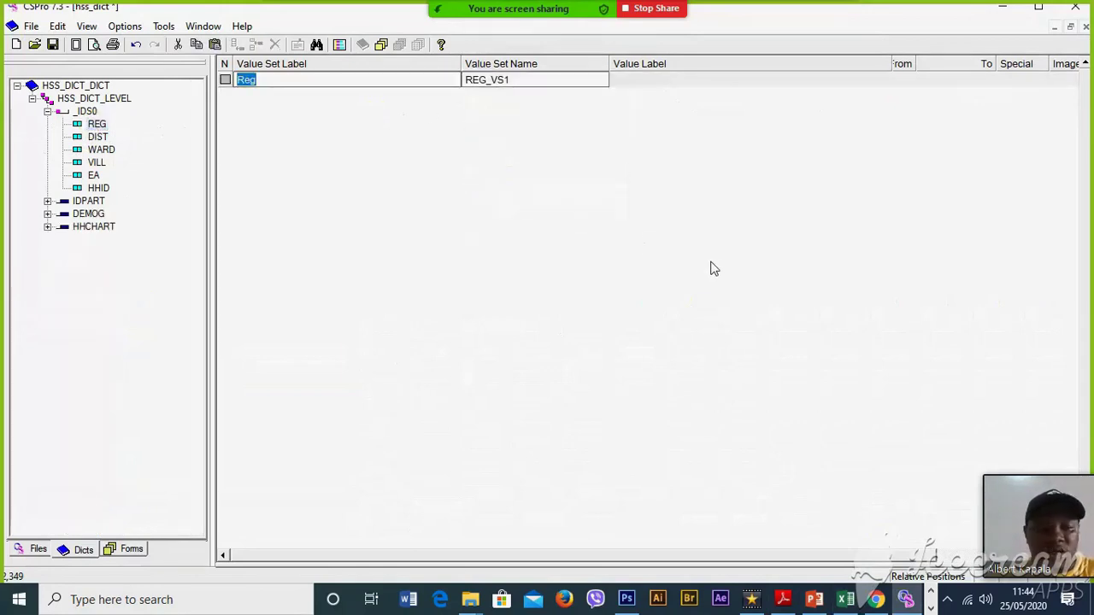
key(Return)
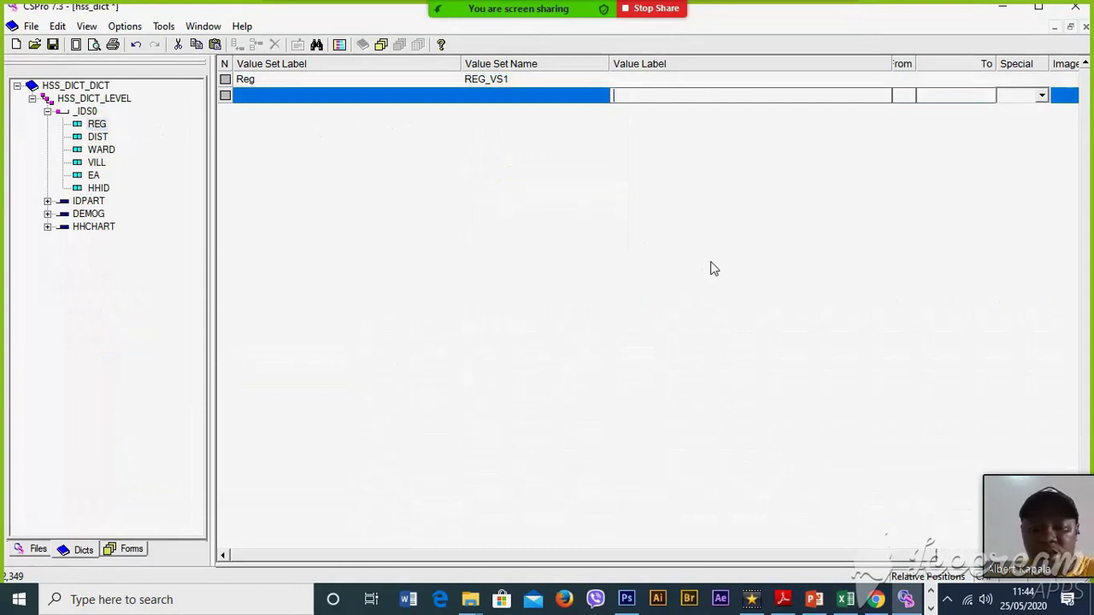
Enter the values Dodoma with code 1 and Kiloimanjaro with code 3 in the REG value set
text(Dodoma)
key(Return)
text(1)
key(Return)
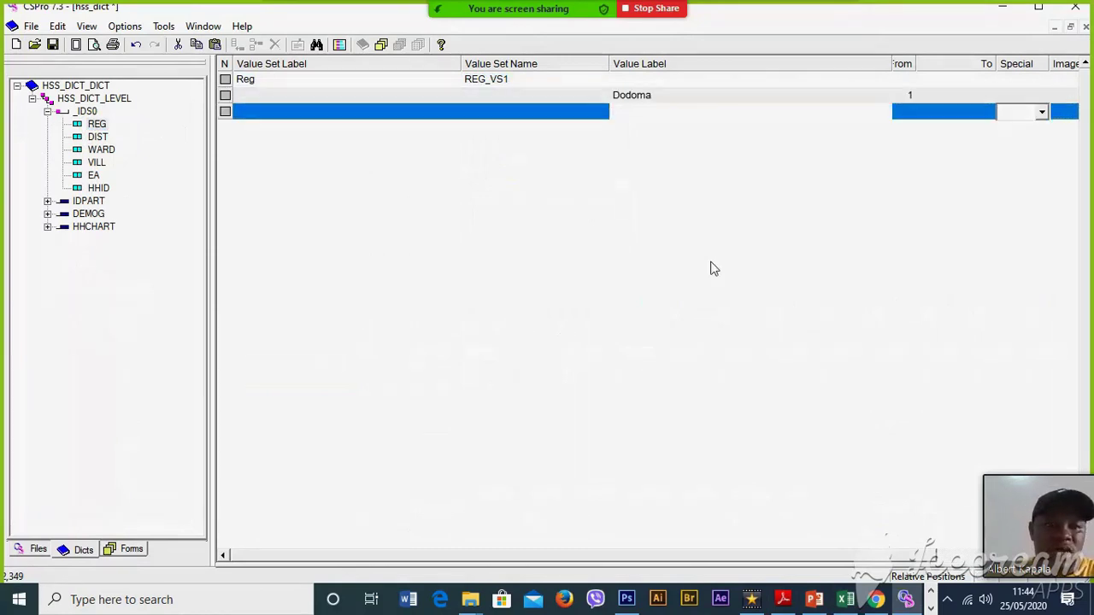
text(Kiloimanjaro)
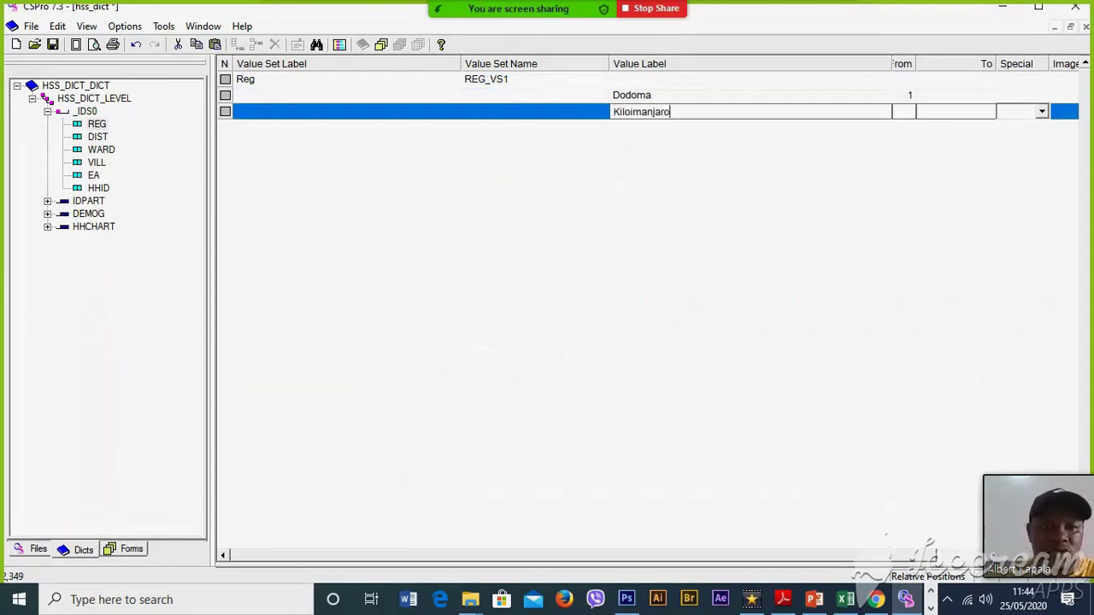
key(Return)
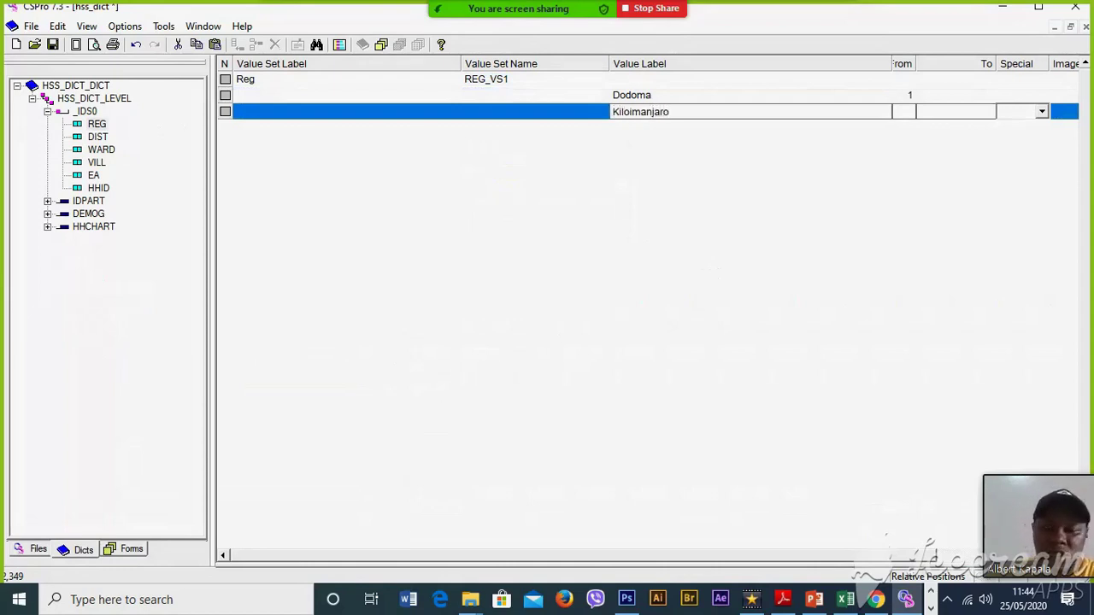
key(Return)
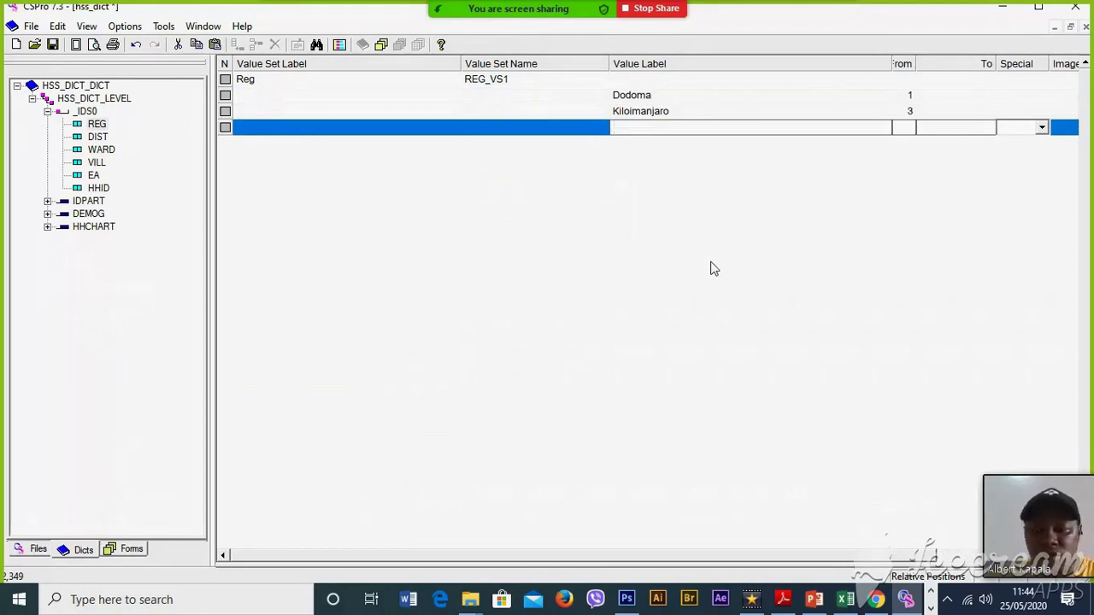
Correct the label of the REG value with code 3 to Kilimanjaro
key(Escape)
right_click(627, 114)
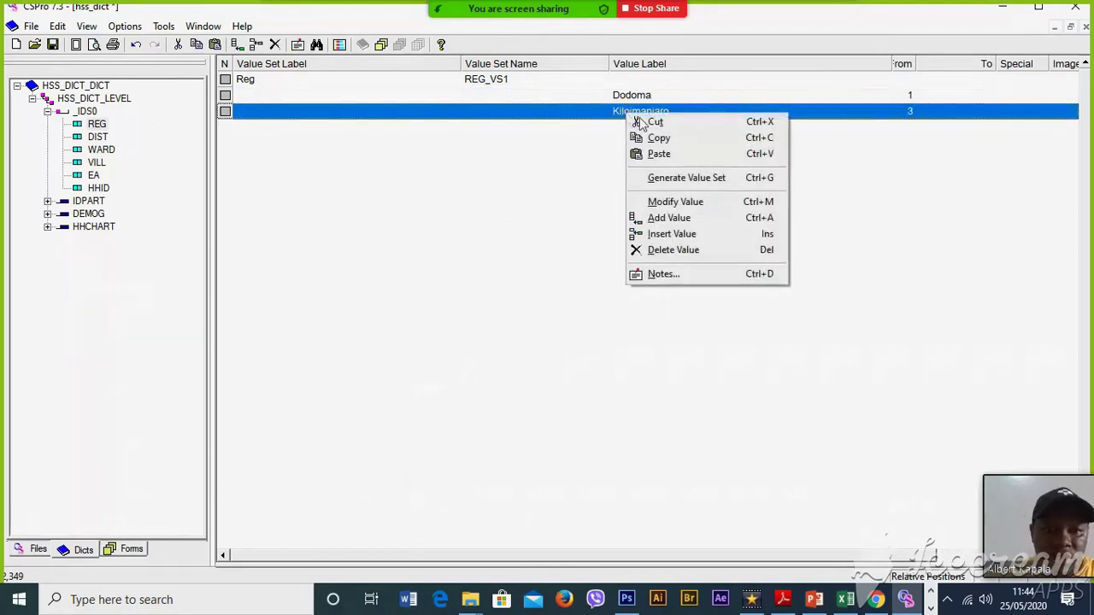
click(675, 202)
text(K)
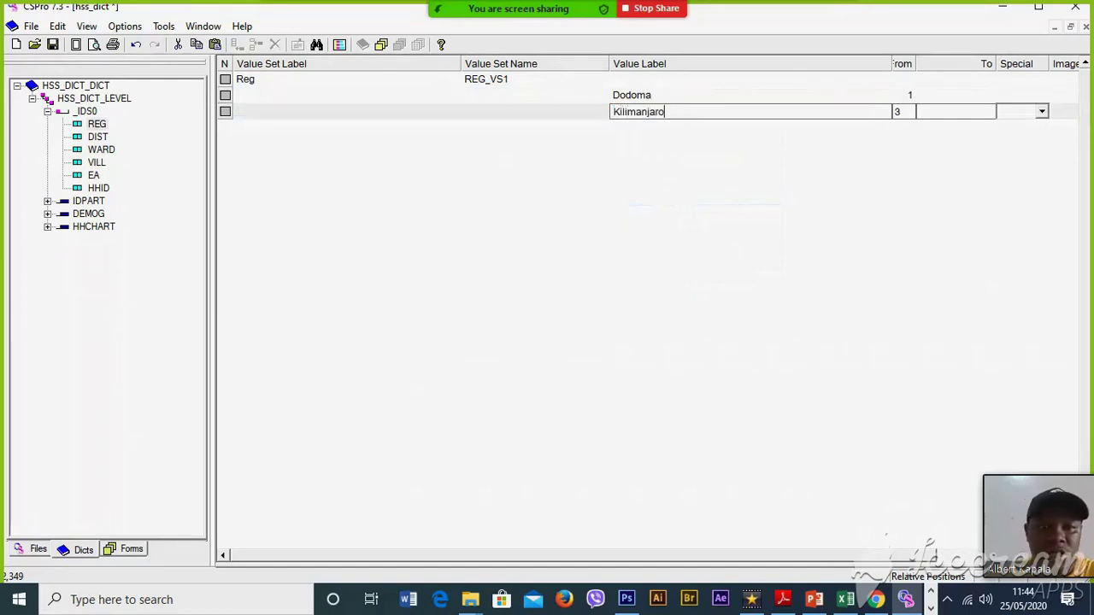
key(Return)
key(Return)
key(Return)
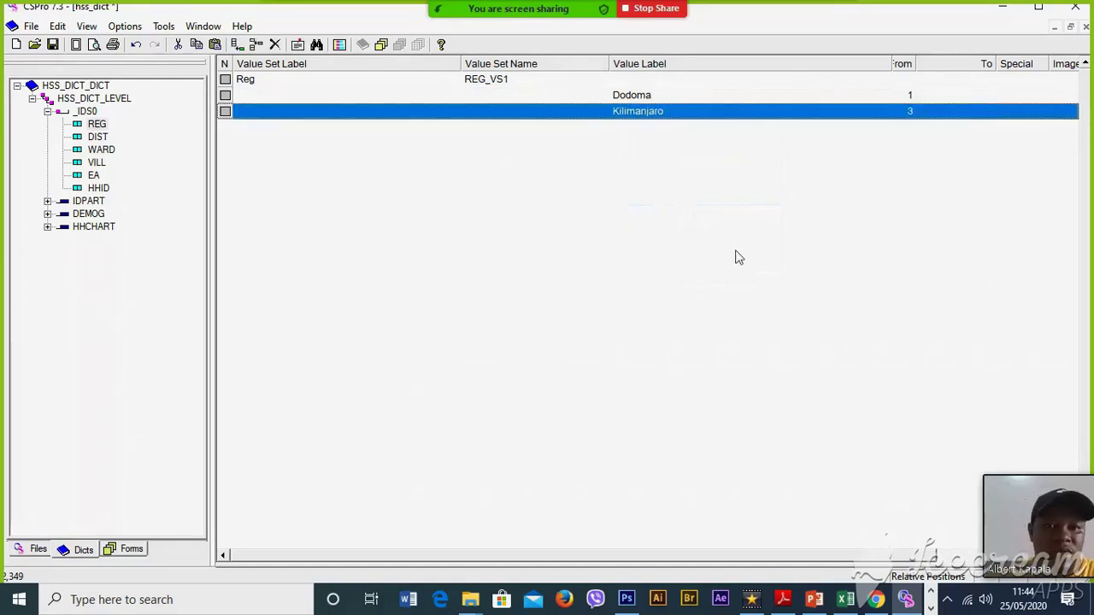
Add the values Dar es Salaam with code 7 and Iringa with code 11 to the REG value set
right_click(626, 118)
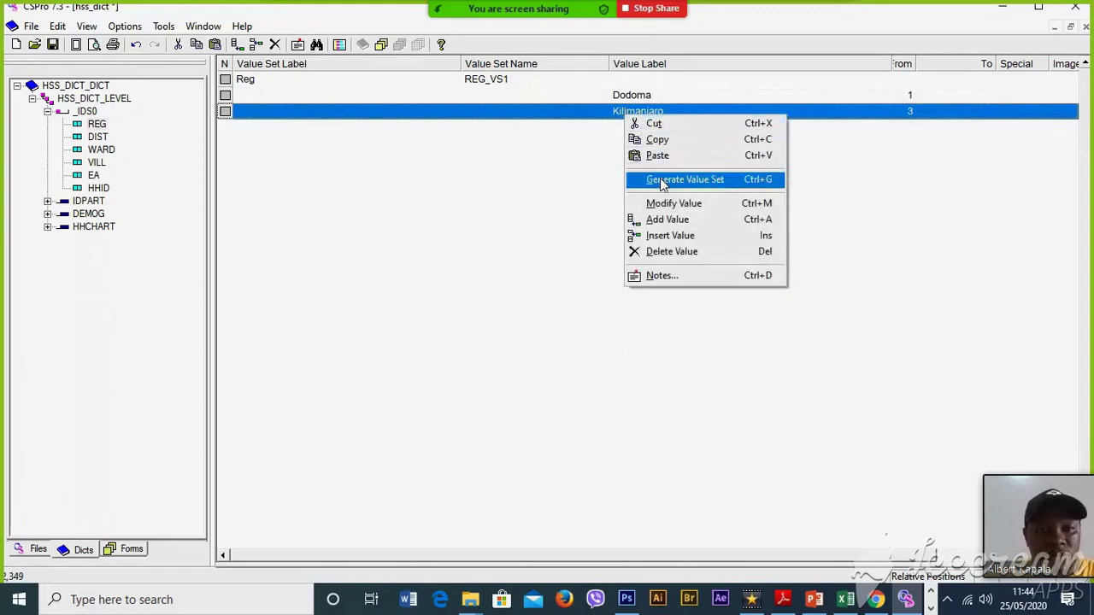
click(668, 219)
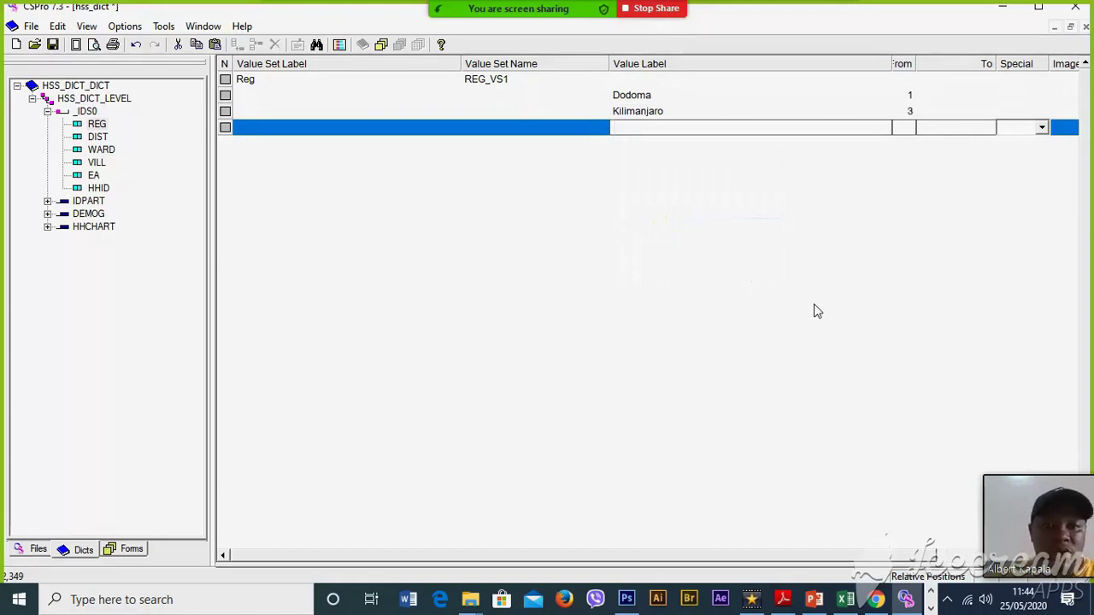
text(Dar es Salaam)
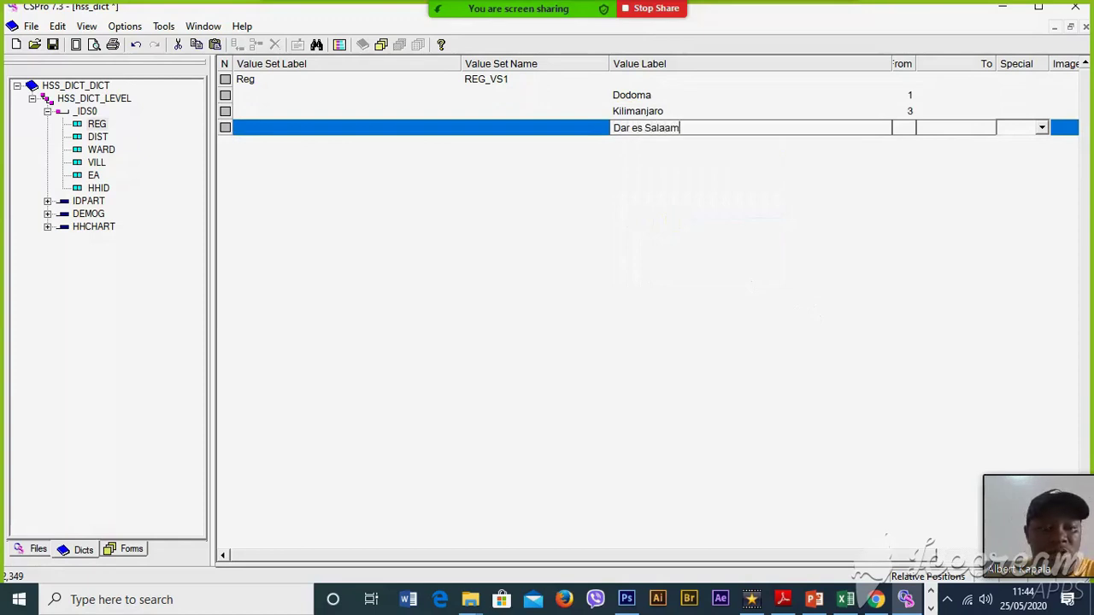
key(Tab)
key(Return)
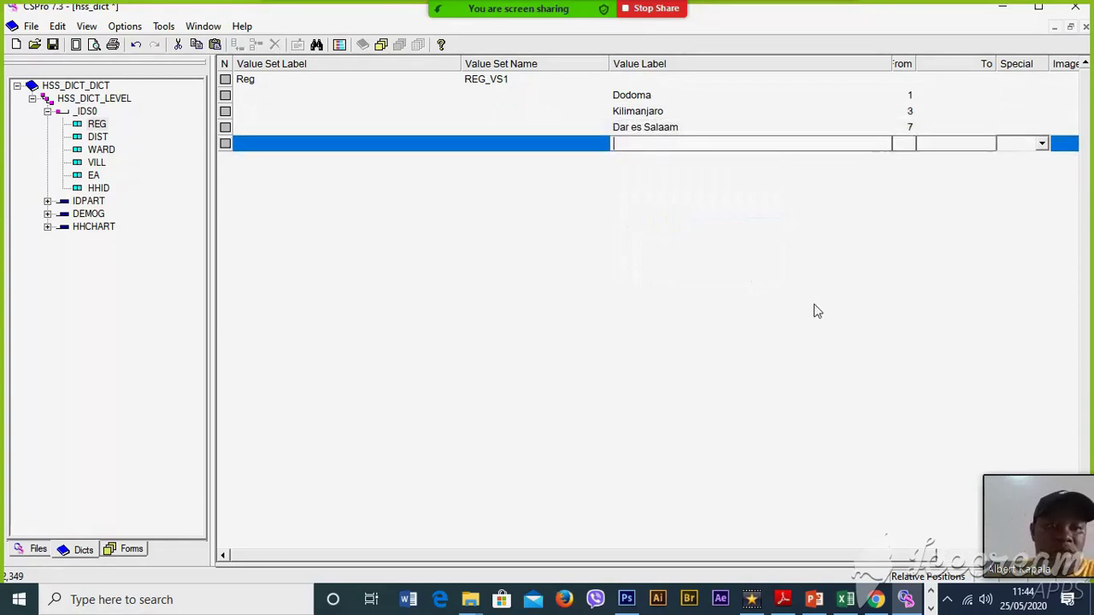
text(Iringa)
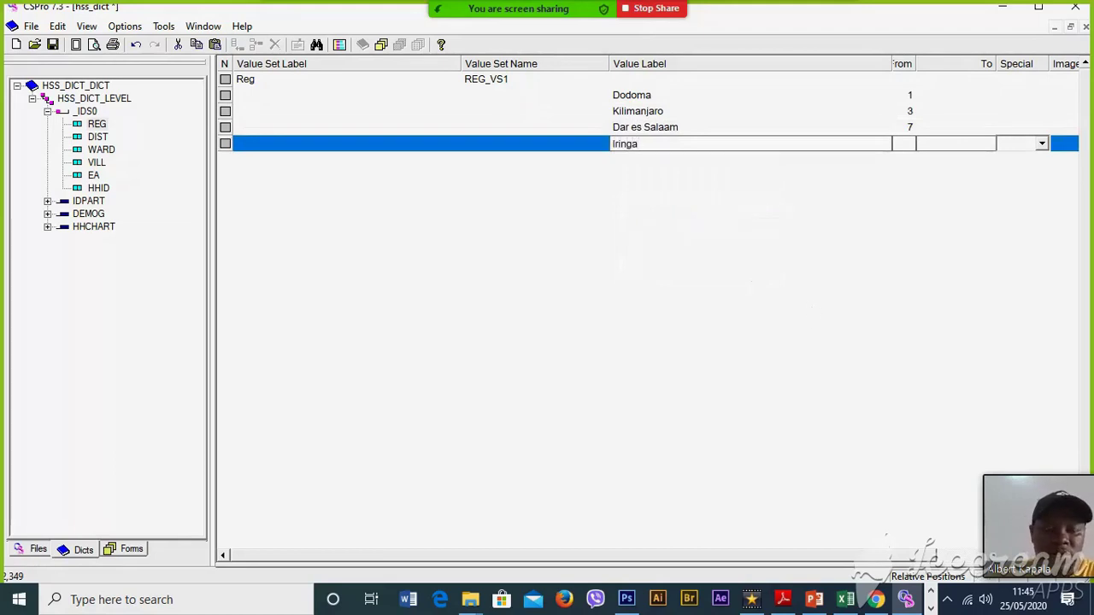
key(Tab)
text(11)
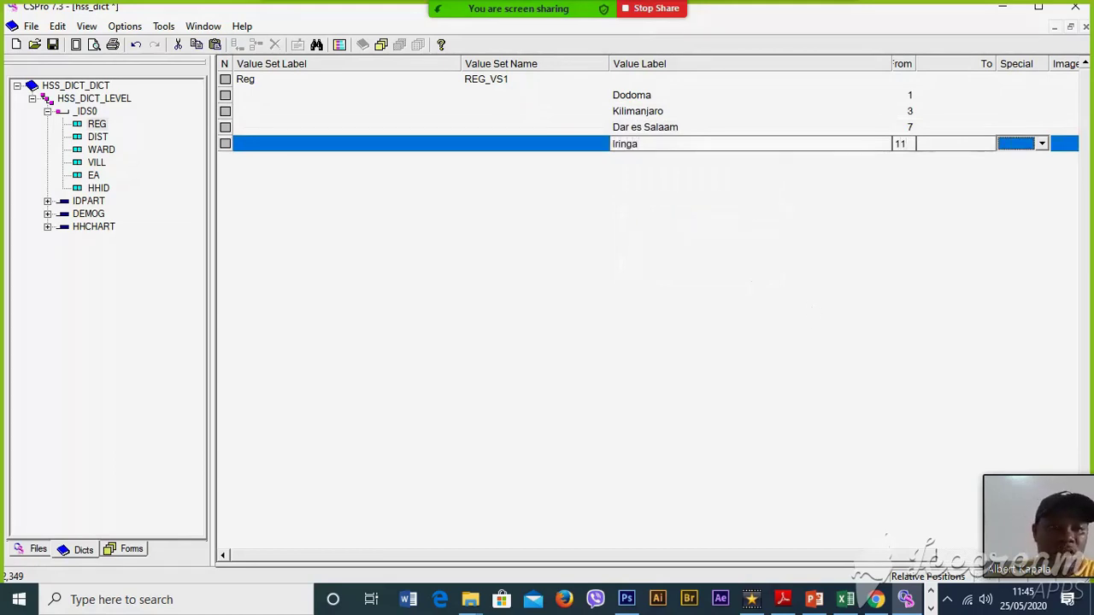
key(Return)
Add the value Njombe with code 22 to the REG value set, correcting its misspelled label
text(Njome)
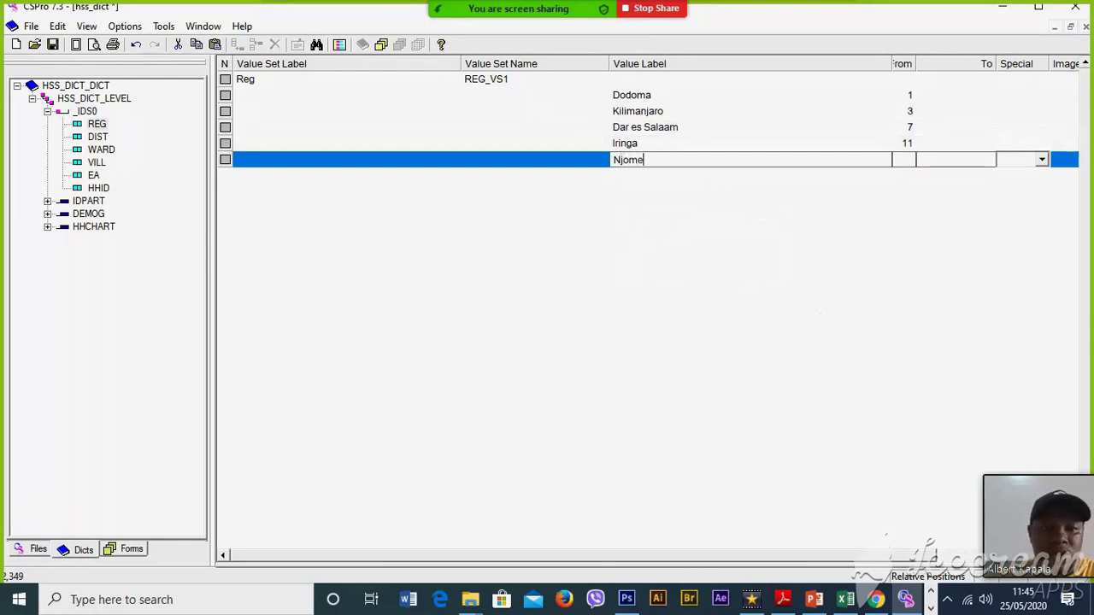
key(Tab)
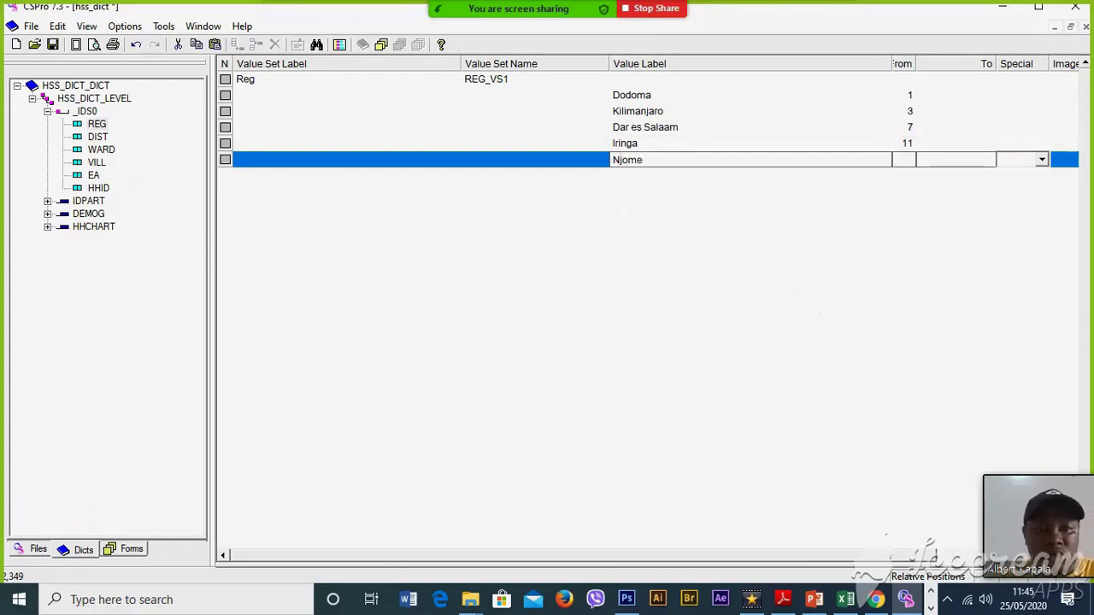
click(650, 164)
click(651, 164)
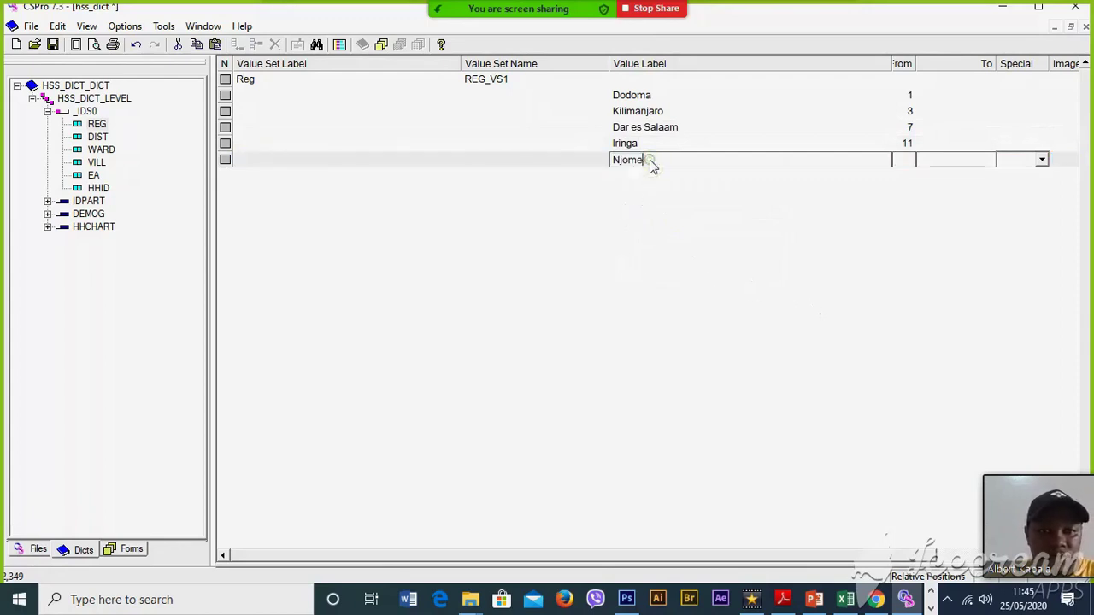
text(be)
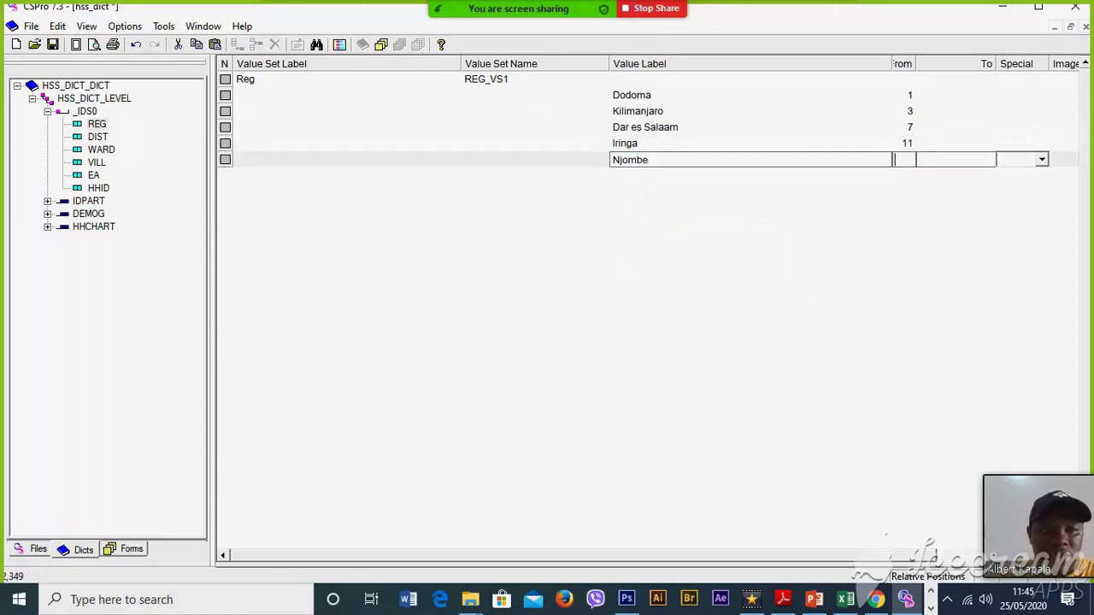
key(Return)
key(Escape)
click(645, 164)
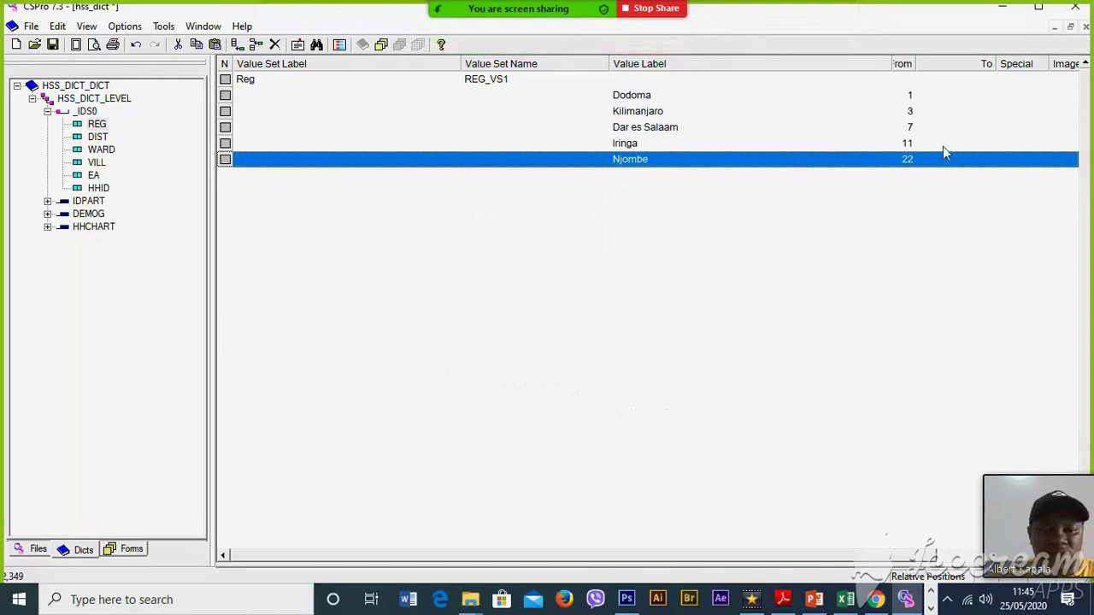
Switch to Excel, copy the region names and codes from Dodoma to Njombe on Sheet4, and return to CSPro
click(846, 599)
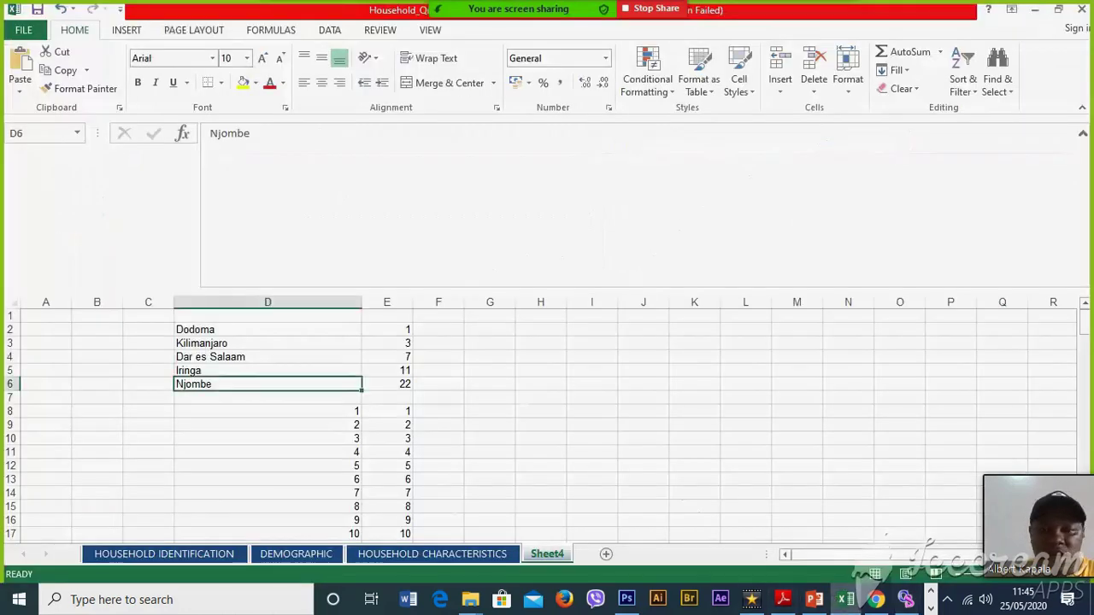
click(591, 384)
drag(205, 332, 419, 386)
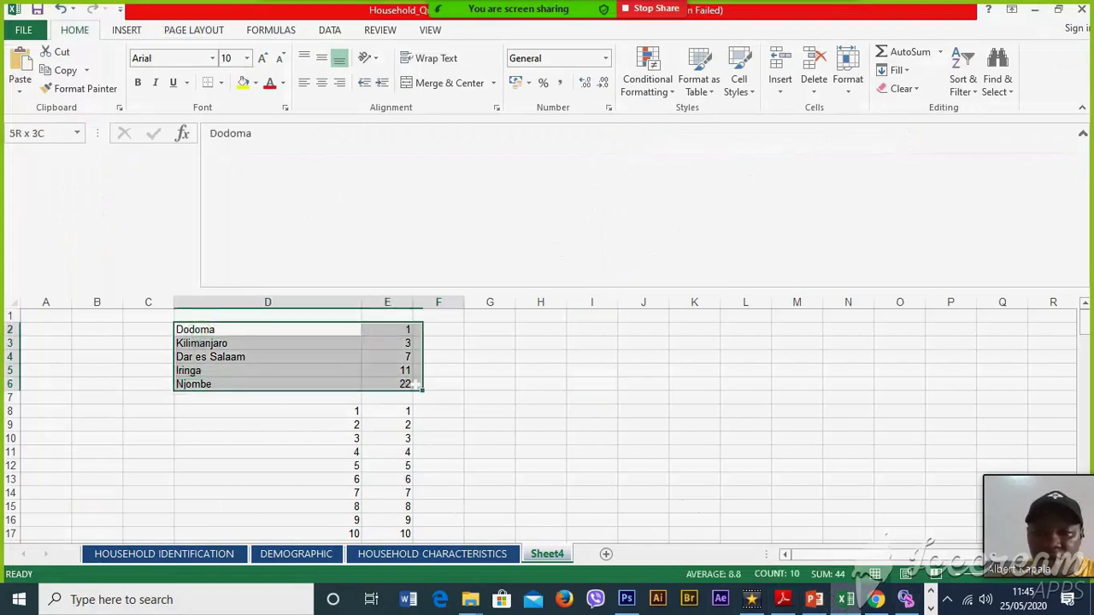
key(ctrl+c)
click(905, 599)
key(ctrl+v)
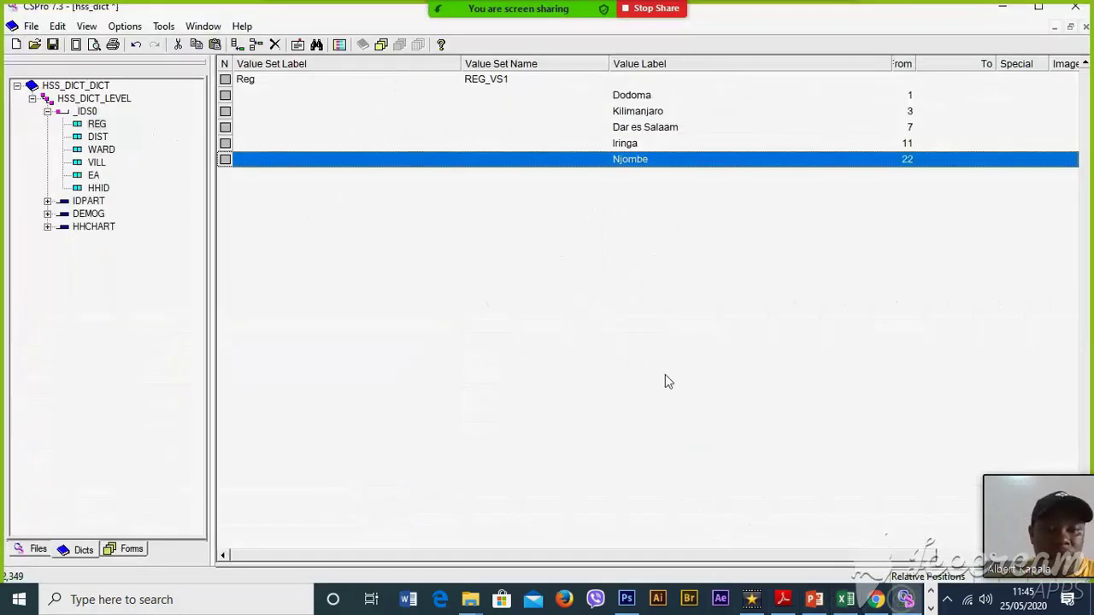
Delete the hand-entered REG value set and replace it with the region names and codes copied from Excel's Sheet4
click(280, 89)
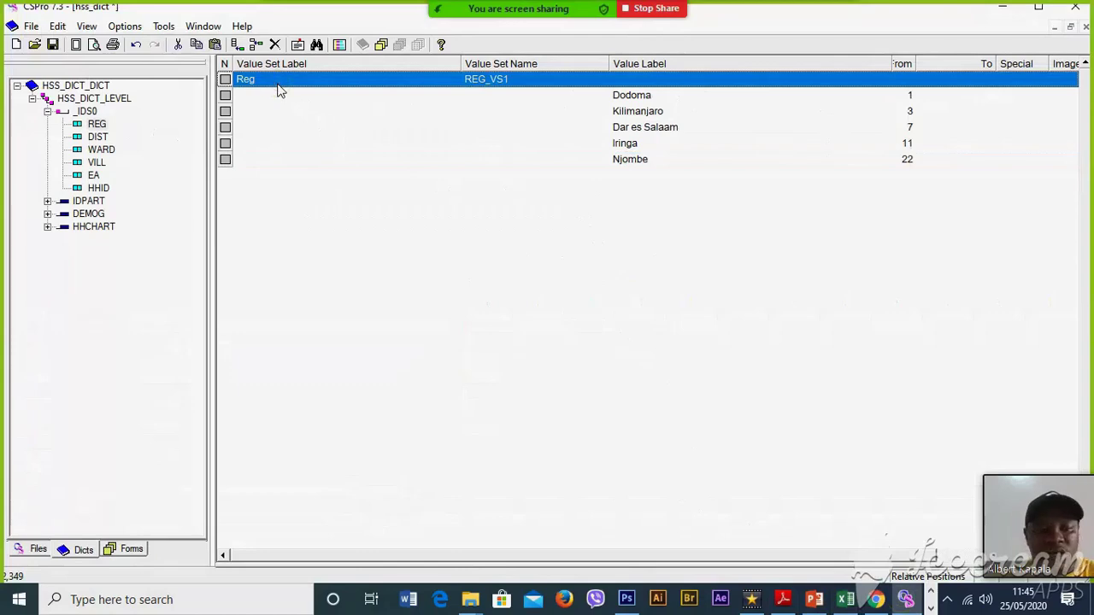
key(Delete)
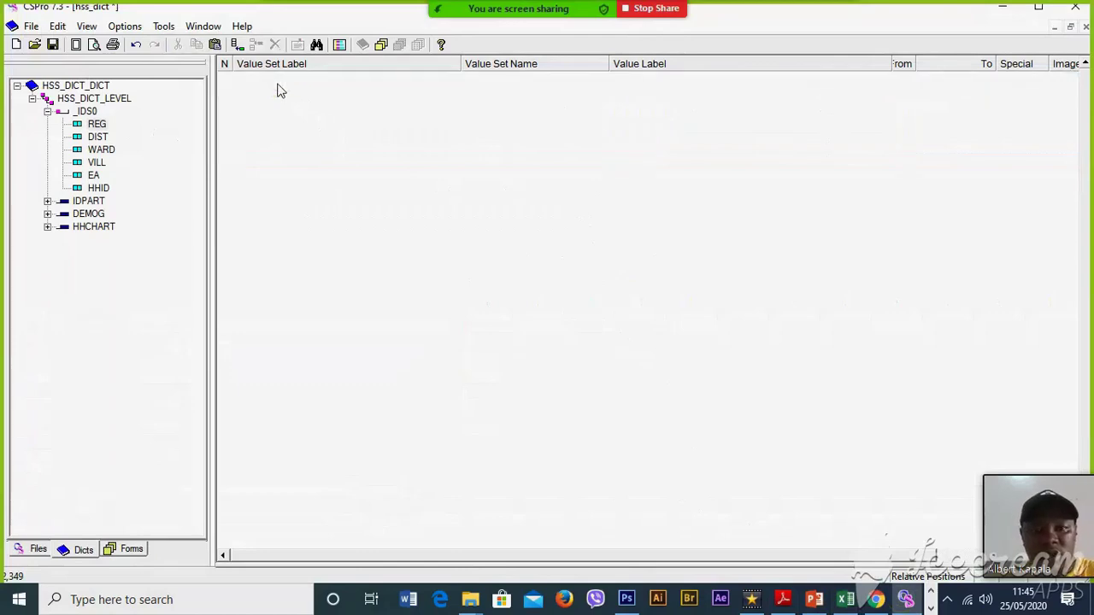
click(845, 600)
right_click(300, 359)
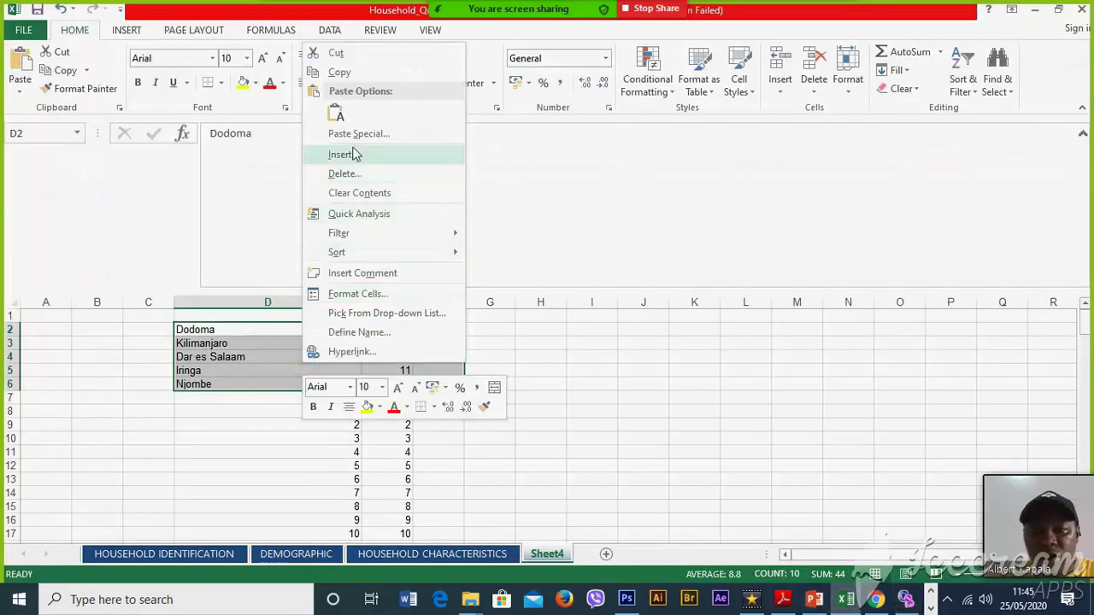
click(339, 73)
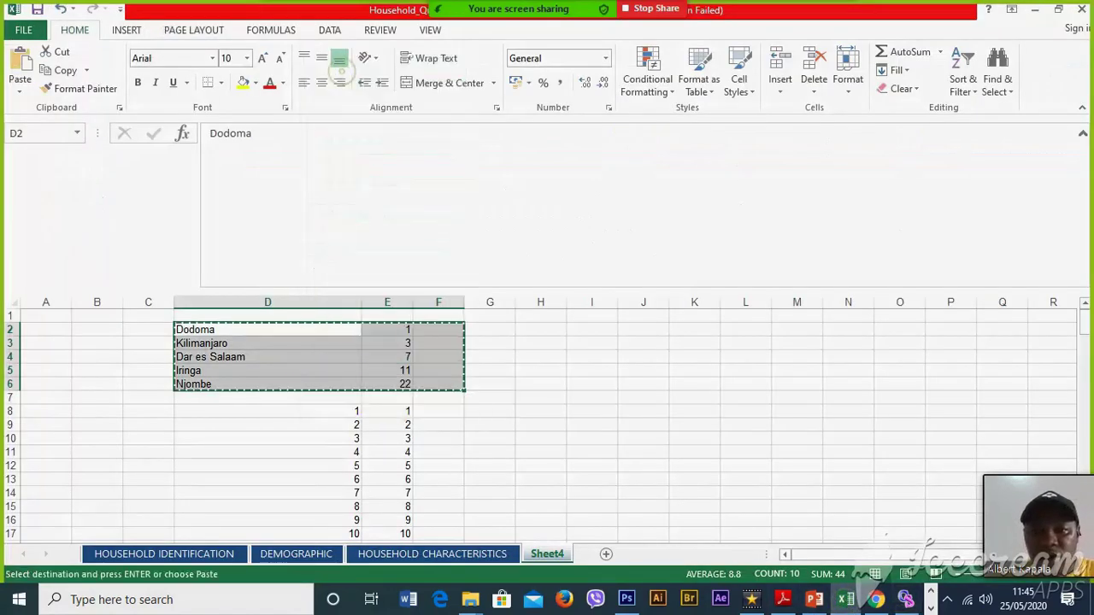
click(905, 599)
right_click(427, 92)
click(444, 131)
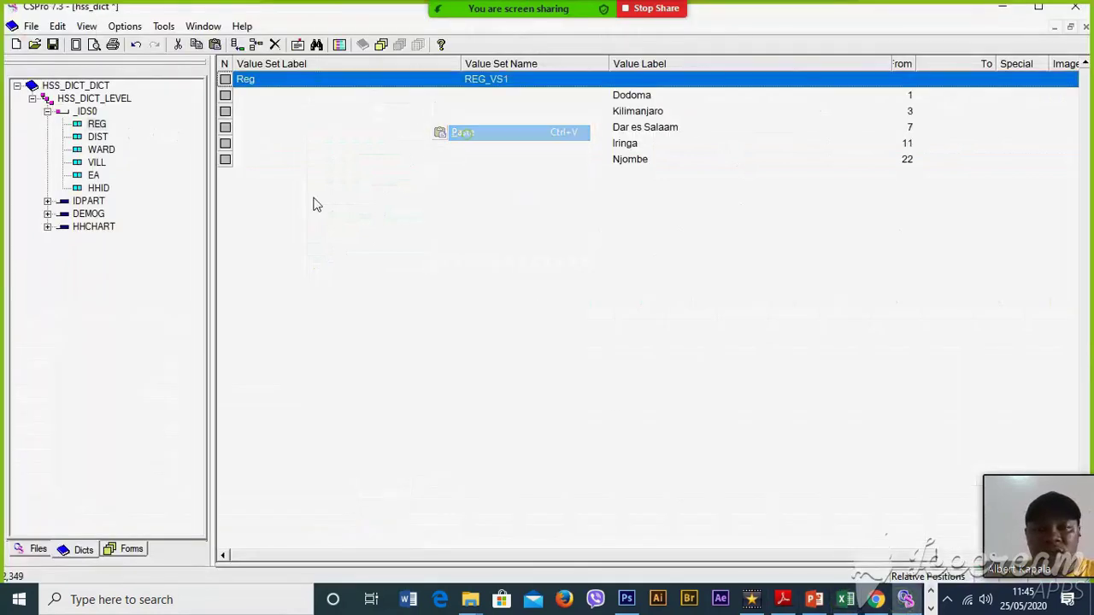
Look through the value sets of the REG, DIST, WARD, VILL and EA identification items
click(97, 137)
click(99, 151)
click(98, 163)
click(94, 175)
click(97, 124)
click(98, 137)
click(100, 150)
click(98, 137)
click(99, 150)
click(98, 138)
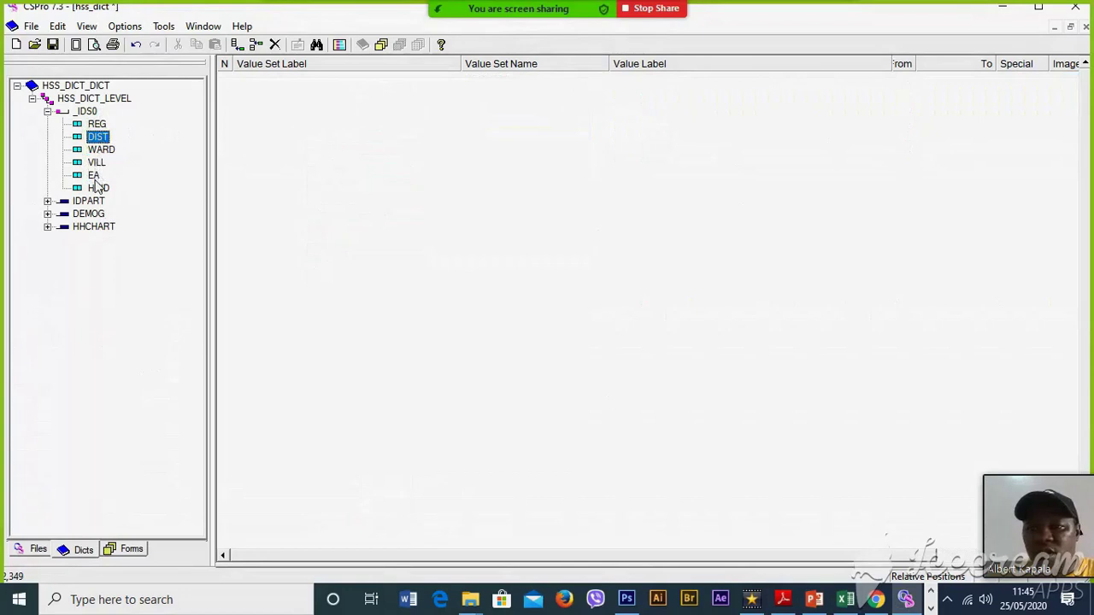
Select the HHID identification item, then switch to Excel and copy the 1 to 15 labels and codes on Sheet4
click(95, 178)
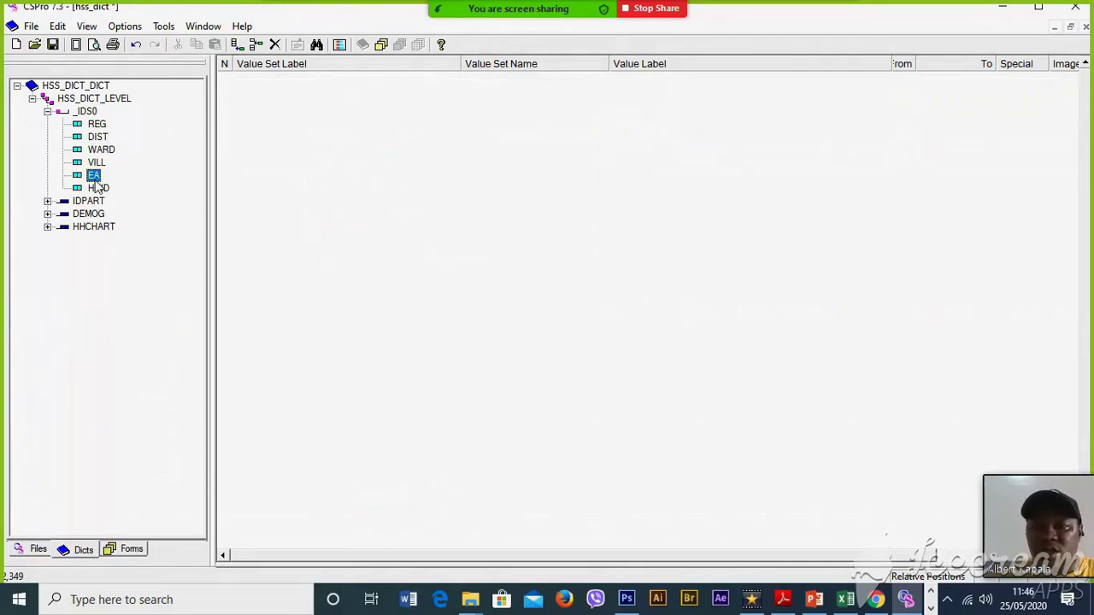
click(98, 188)
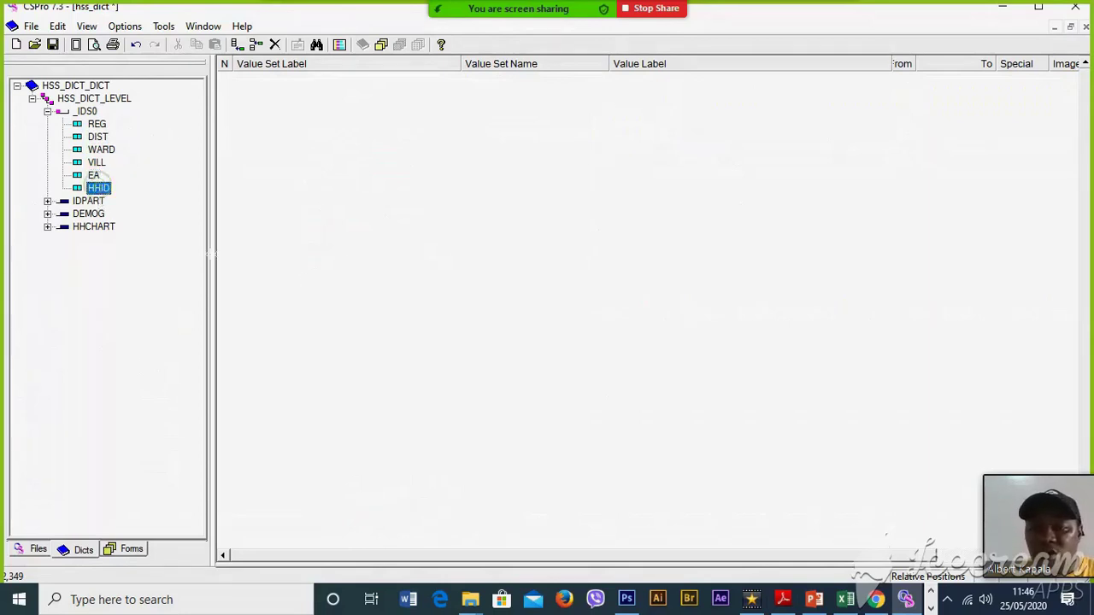
click(845, 600)
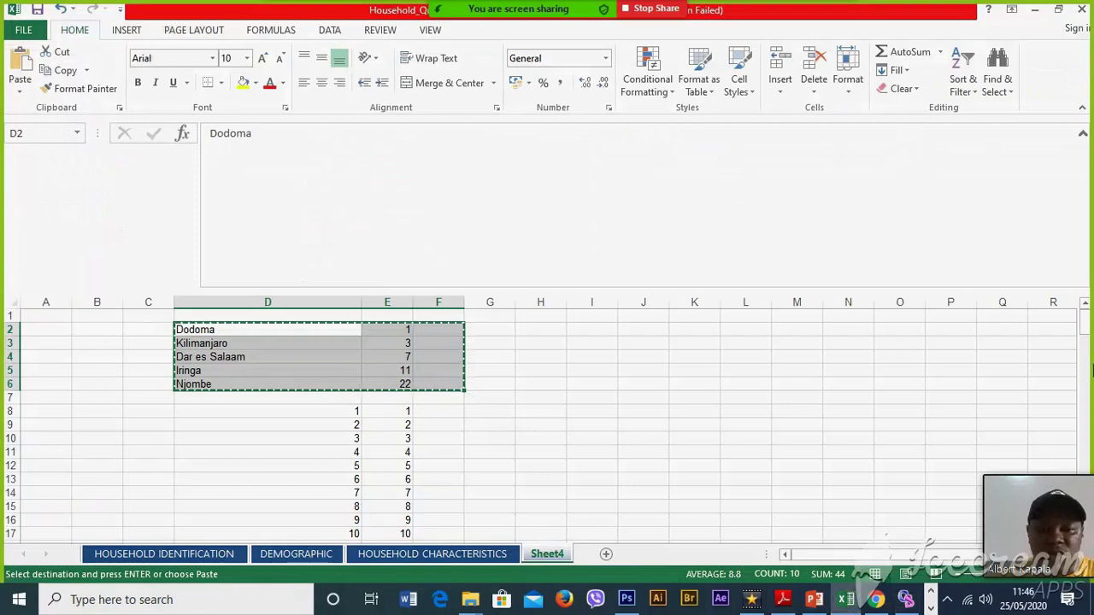
mouse_move(1086, 323)
mouse_down()
mouse_move(1087, 348)
mouse_move(1087, 329)
mouse_move(1087, 338)
mouse_up()
drag(357, 329, 356, 535)
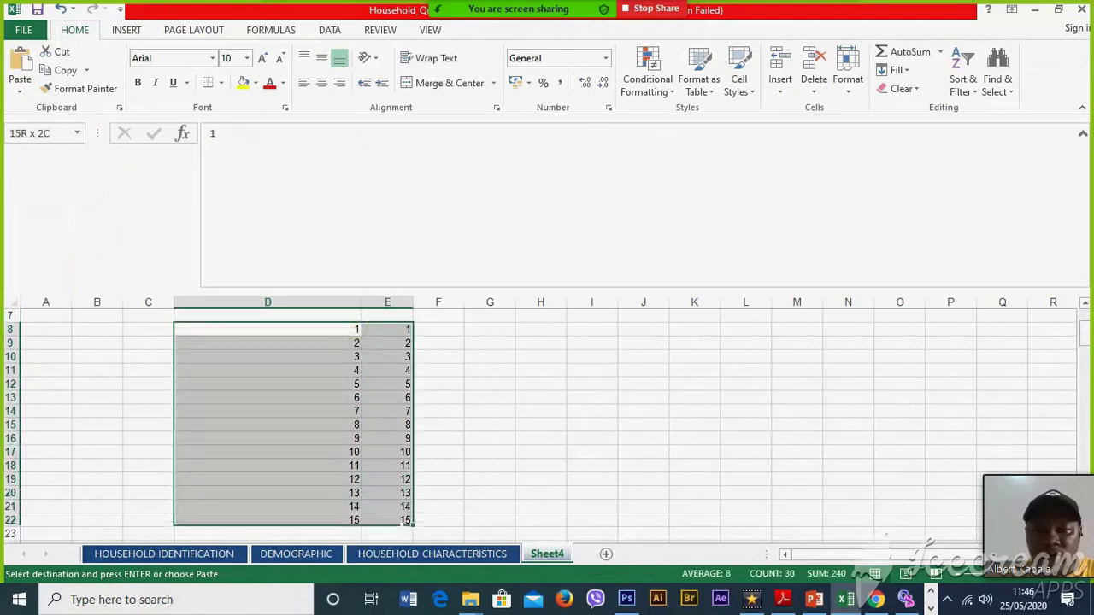
drag(356, 384, 382, 508)
right_click(363, 494)
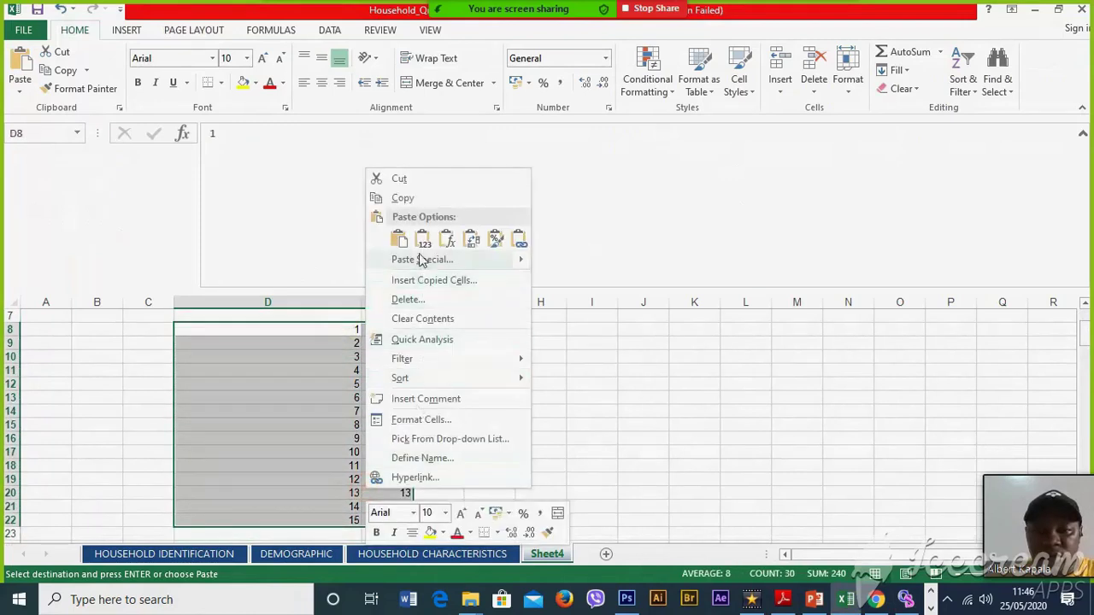
click(381, 198)
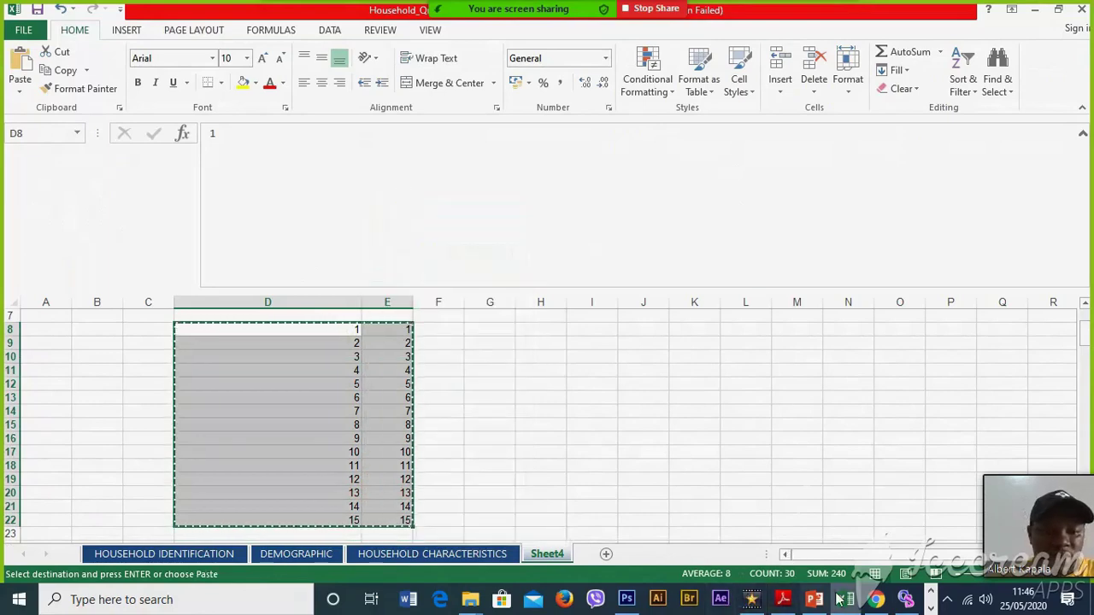
Return to CSPro and paste the copied 1 to 15 list as the HHID value set
click(906, 600)
right_click(359, 115)
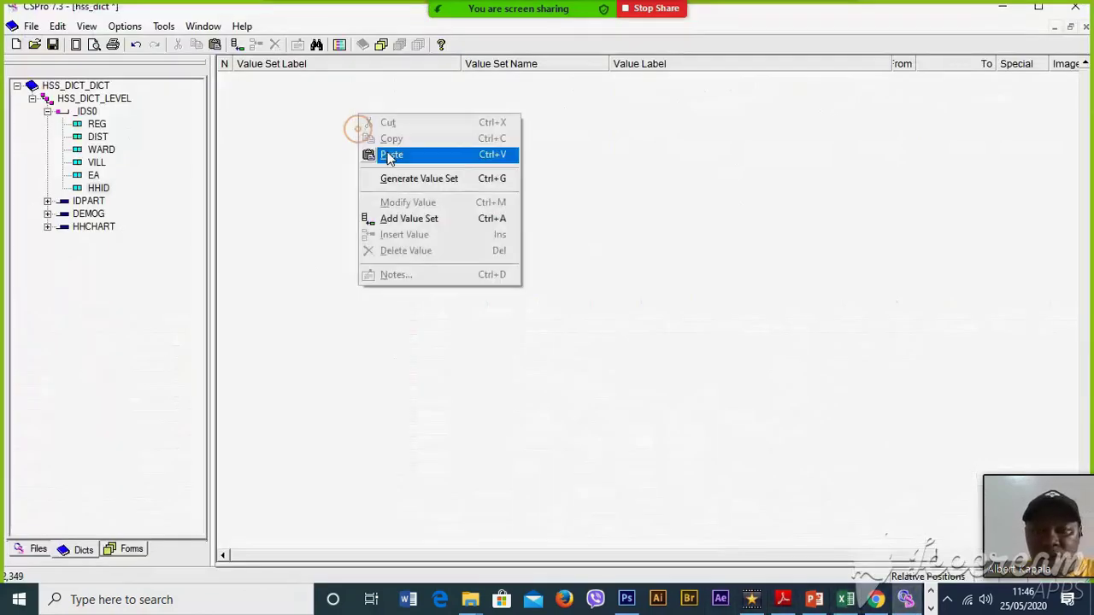
click(391, 154)
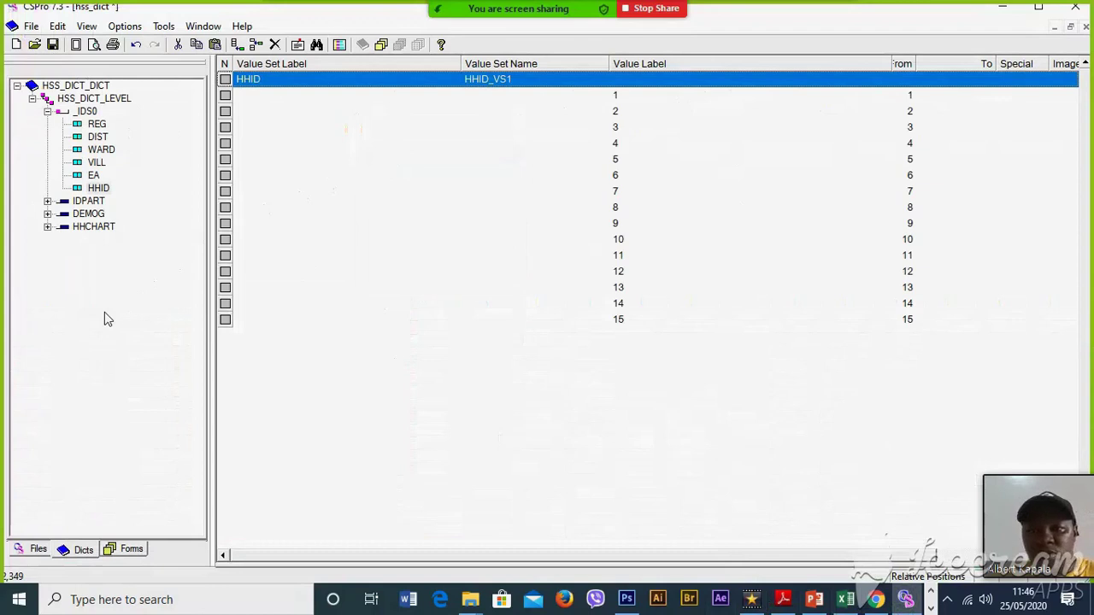
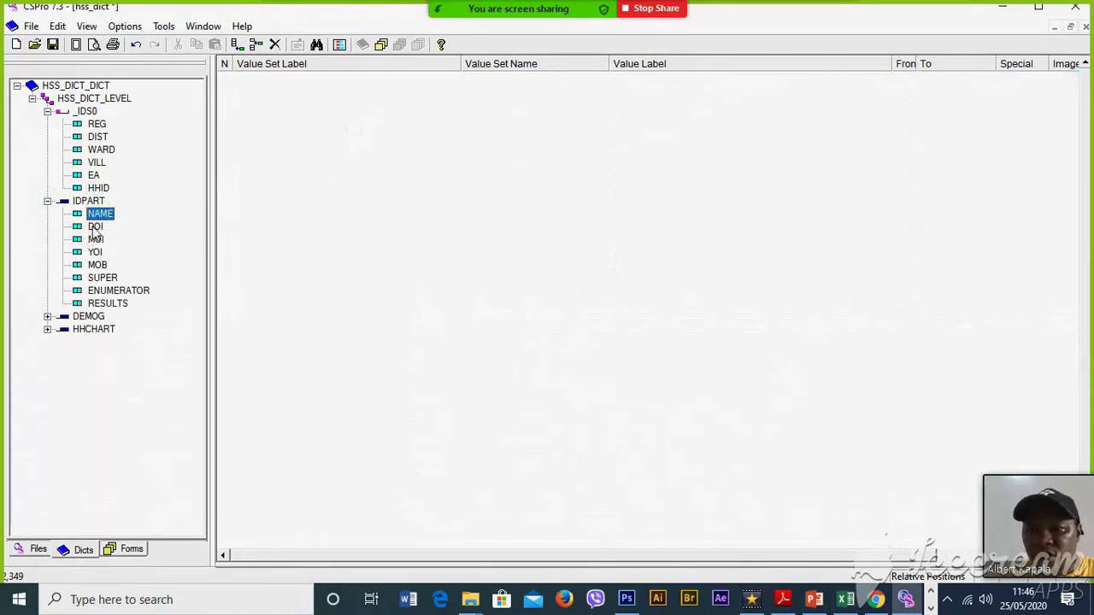
Look through the value sets of the IDPART record's items from DOI to RESULTS
click(94, 226)
click(95, 240)
click(94, 252)
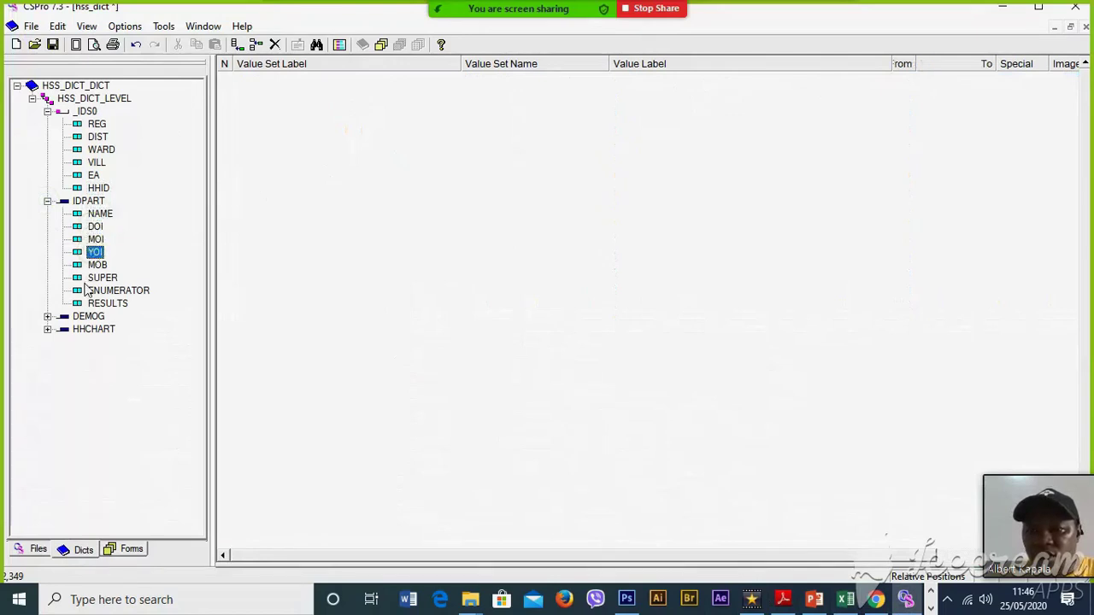
click(97, 265)
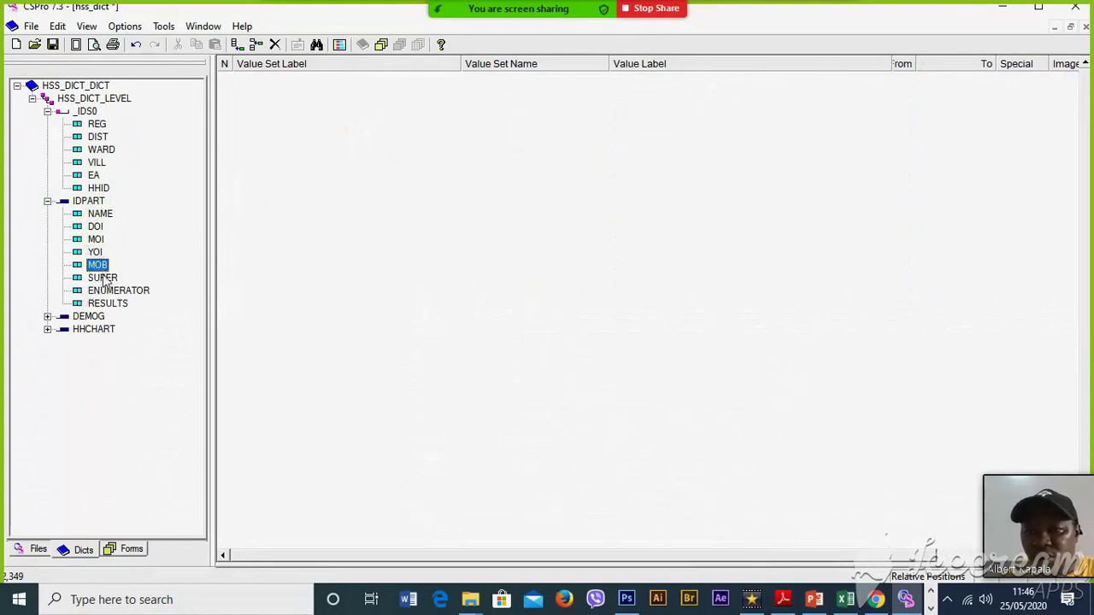
click(101, 279)
click(99, 291)
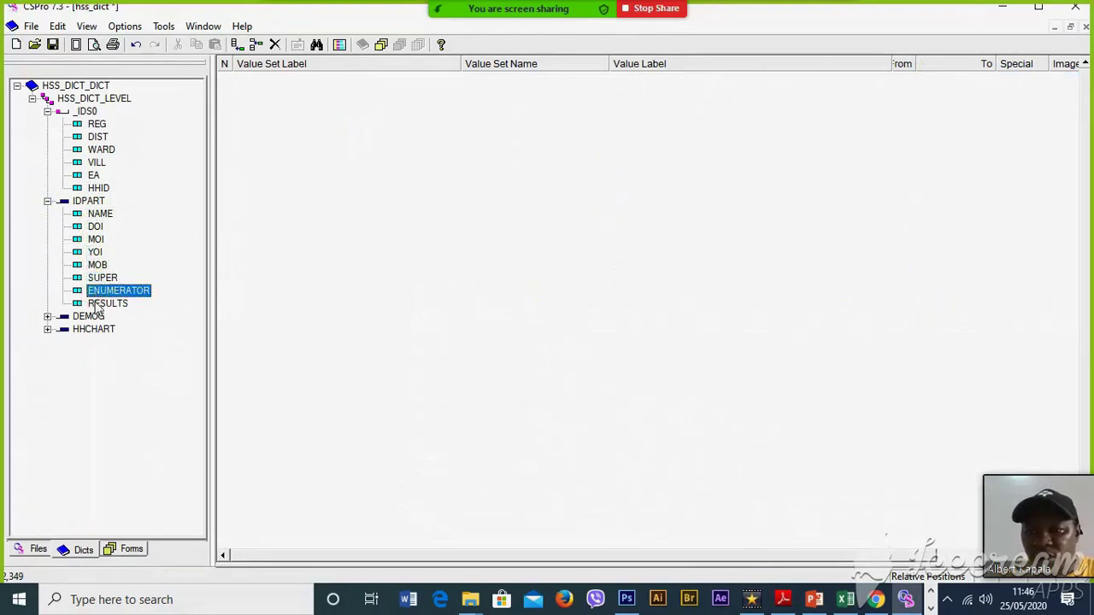
click(99, 304)
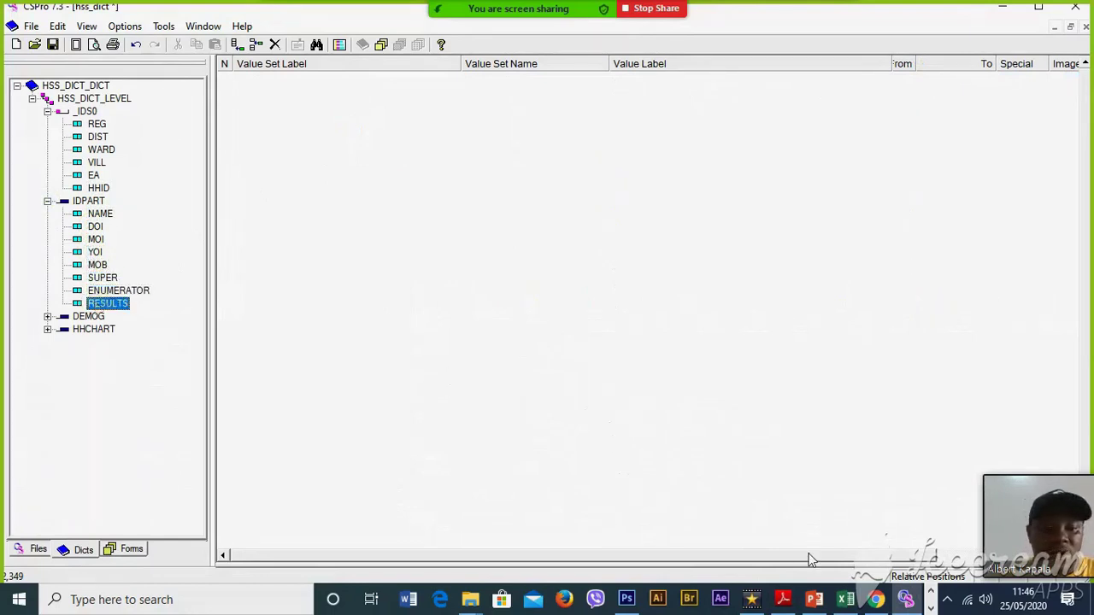
Switch to Excel and copy the interview result labels and codes from Interview Completed to No right respondent on Sheet4
click(845, 599)
drag(1085, 342, 1085, 359)
drag(190, 342, 382, 393)
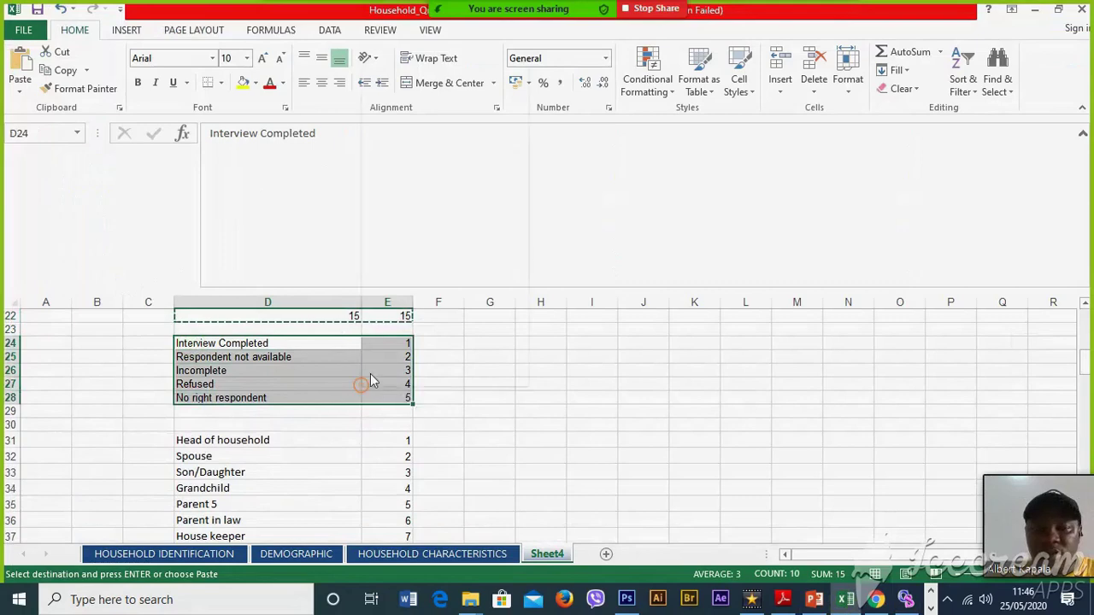
right_click(359, 384)
click(391, 95)
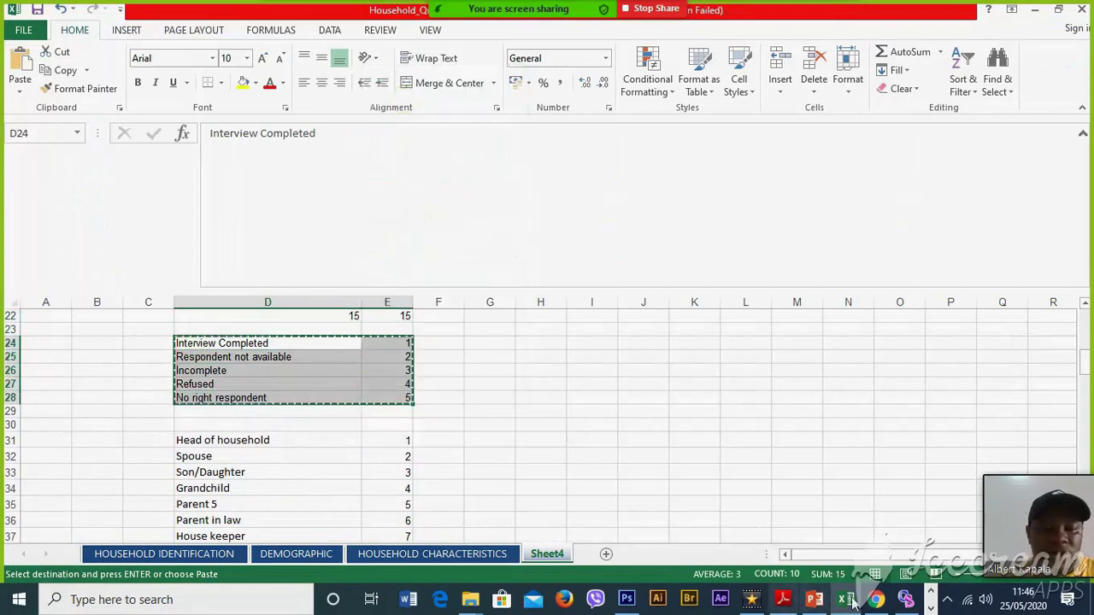
Return to CSPro and paste the copied interview results as the value set of the RESULTS item
click(906, 599)
right_click(423, 128)
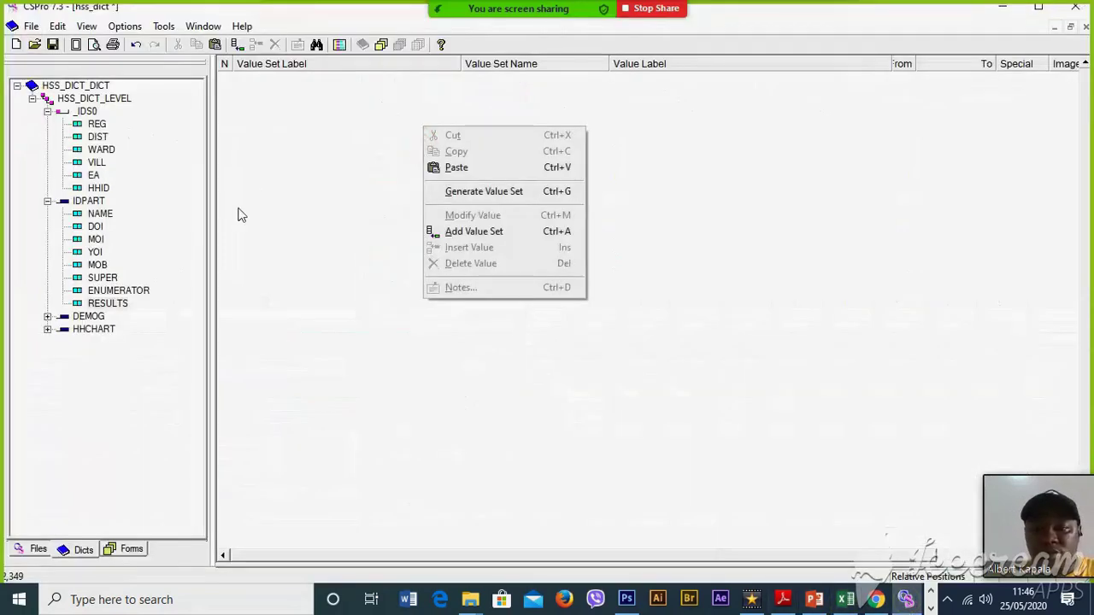
click(107, 303)
right_click(506, 146)
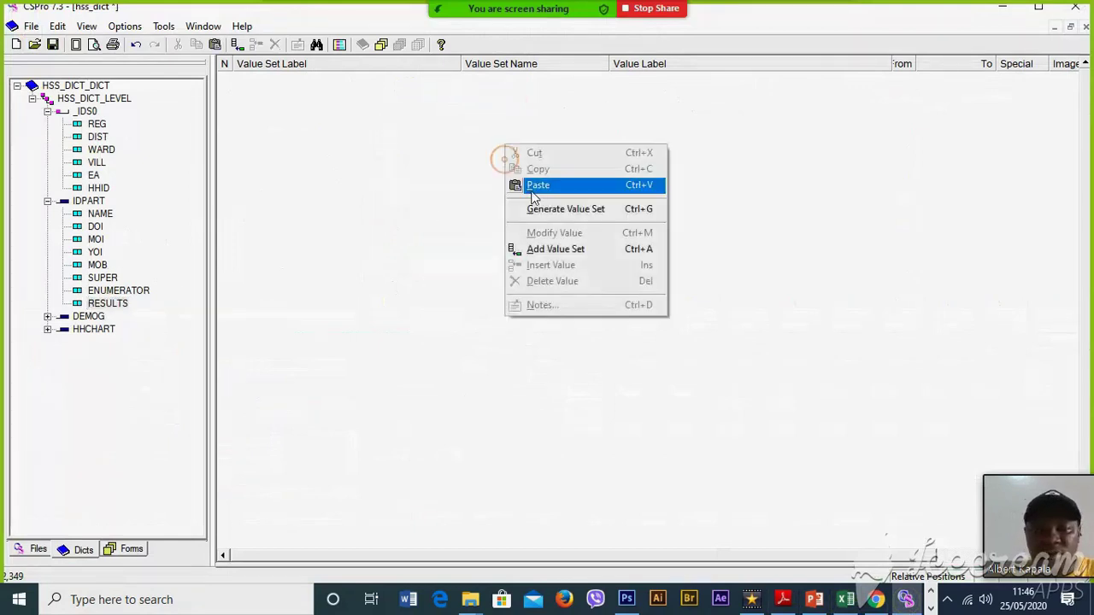
click(536, 185)
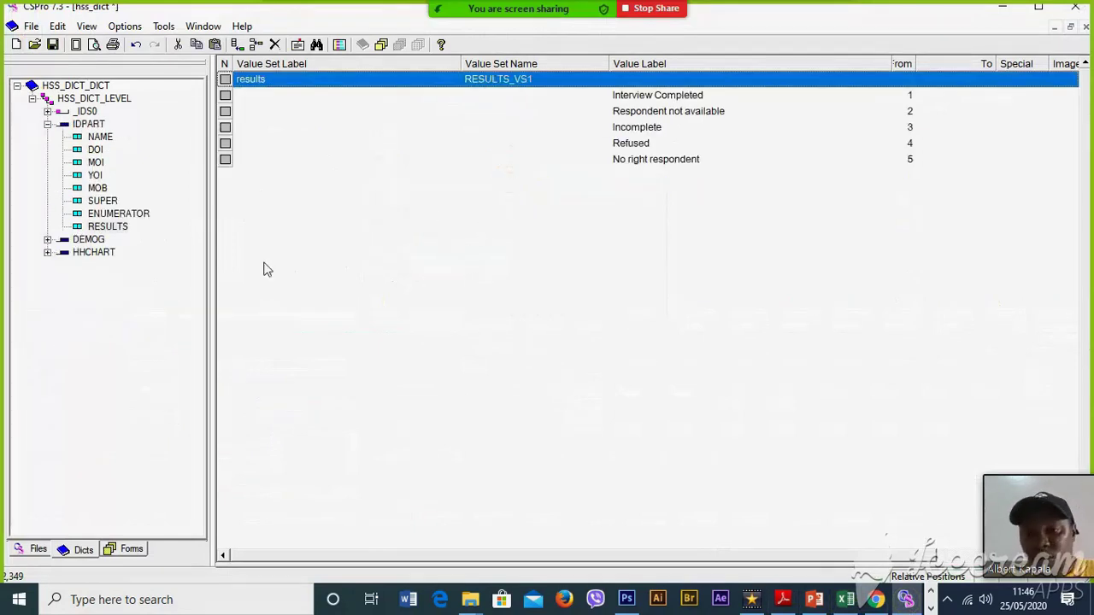
Select RELHH in the DEMOG record, copy Excel's relationship list from Head of household to Adopted/Step/ Child, and return to CSPro
click(48, 240)
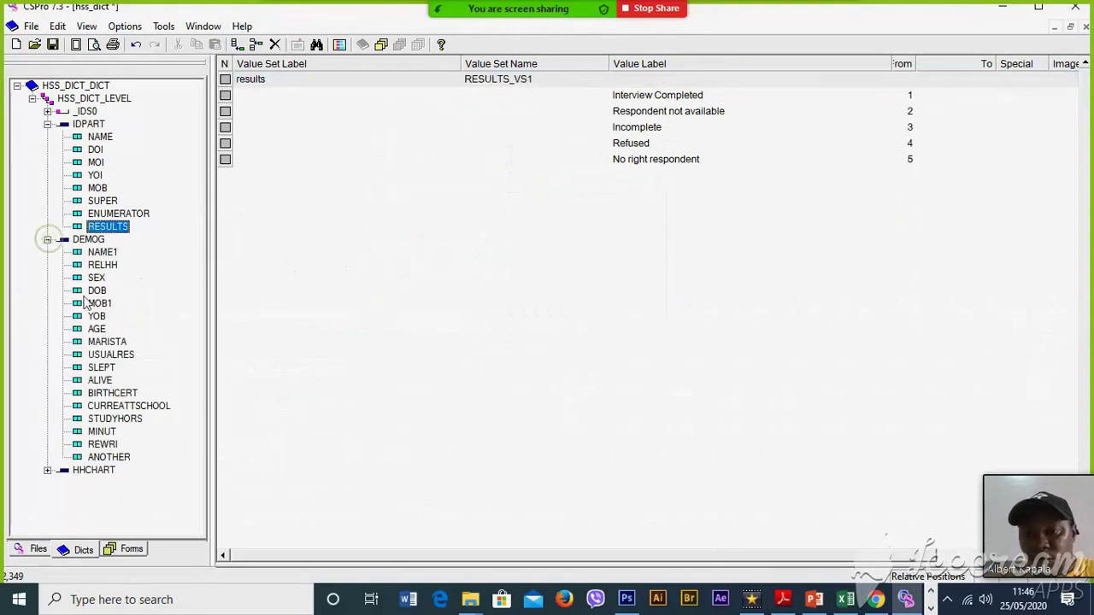
click(107, 254)
click(103, 266)
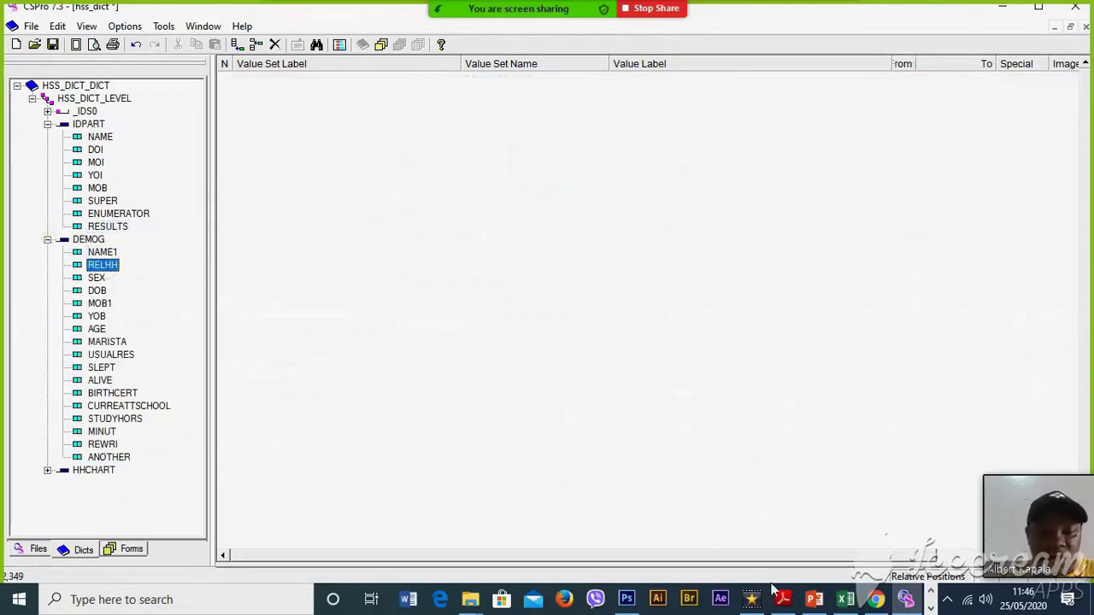
click(846, 599)
drag(1086, 366, 1086, 374)
drag(222, 344, 389, 458)
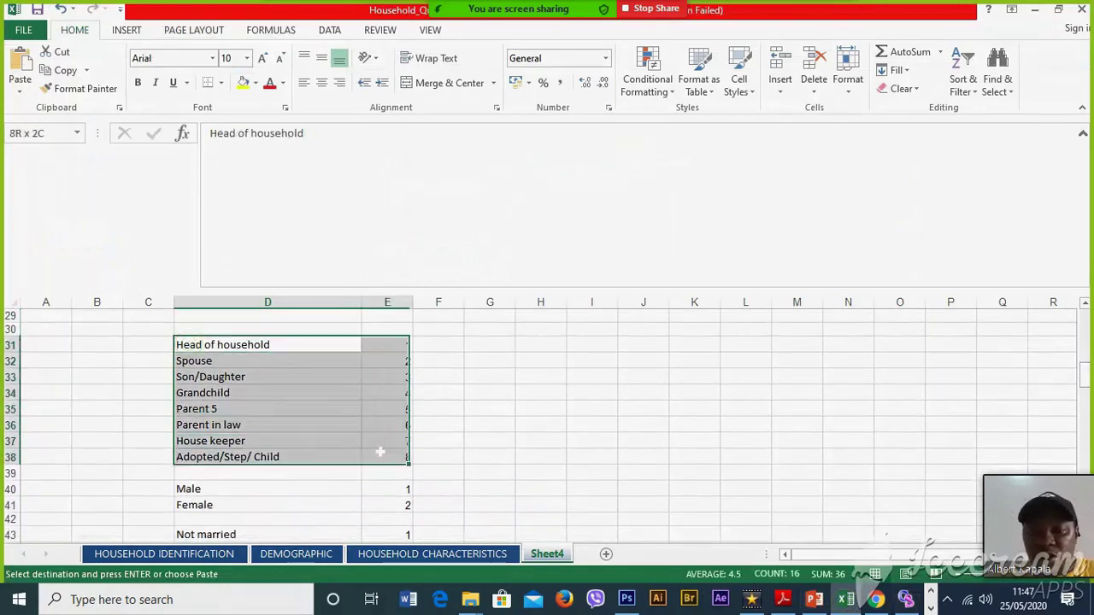
right_click(335, 422)
key(alt+Tab)
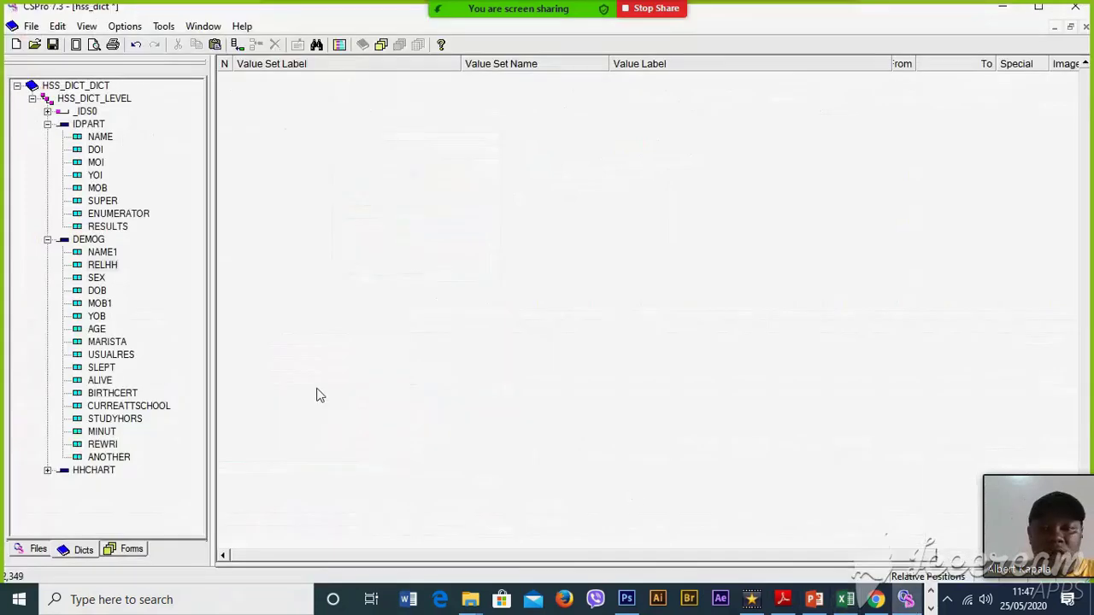
Copy the relationship labels and codes in Excel again and paste them into CSPro as the RELHH value set
click(101, 266)
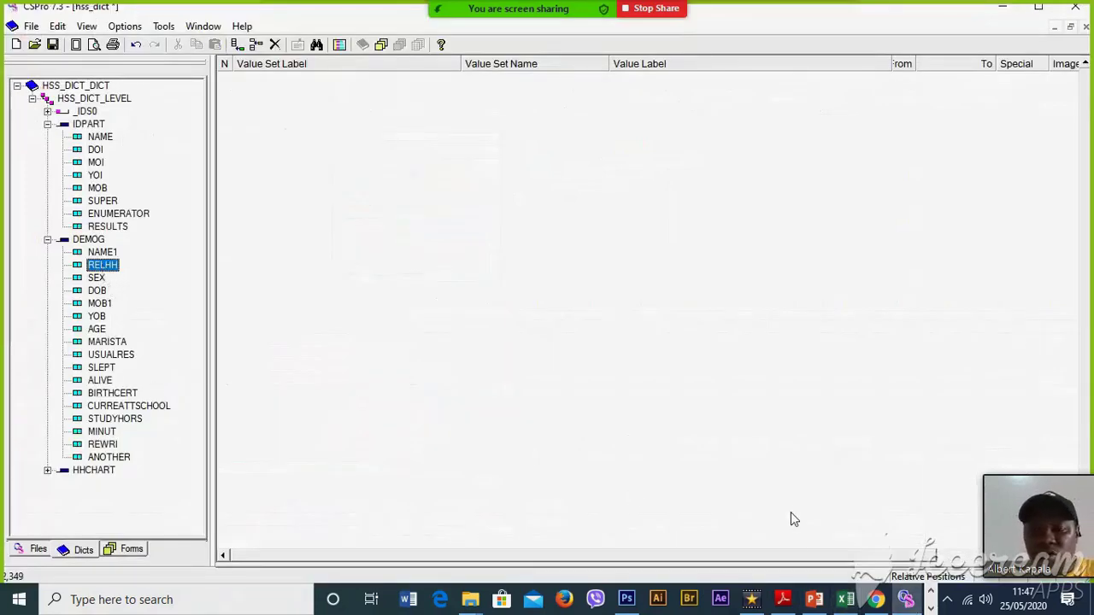
click(845, 599)
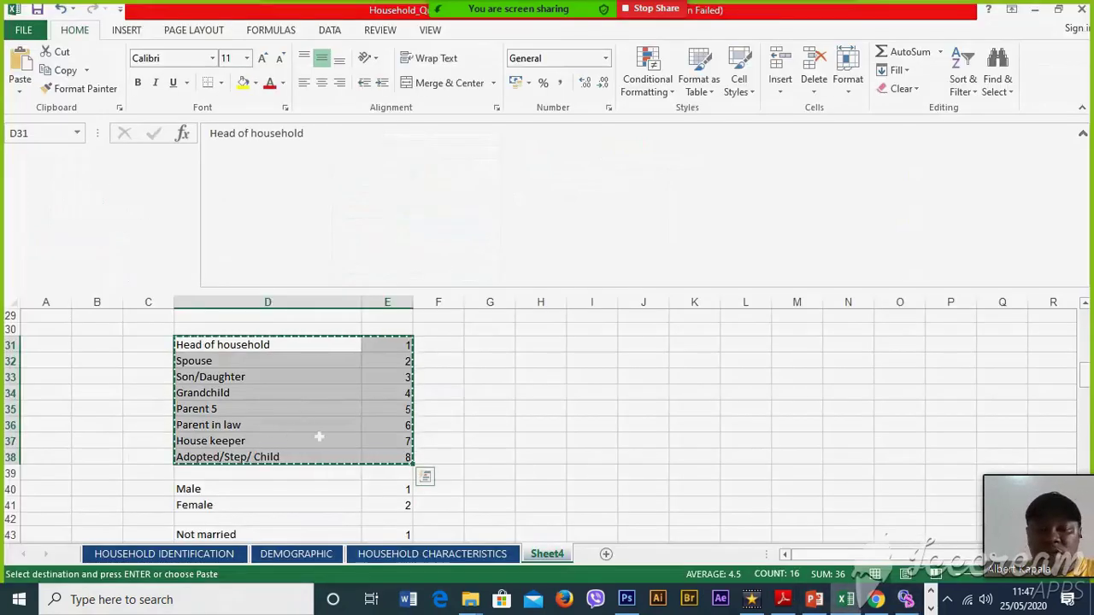
right_click(328, 403)
click(366, 105)
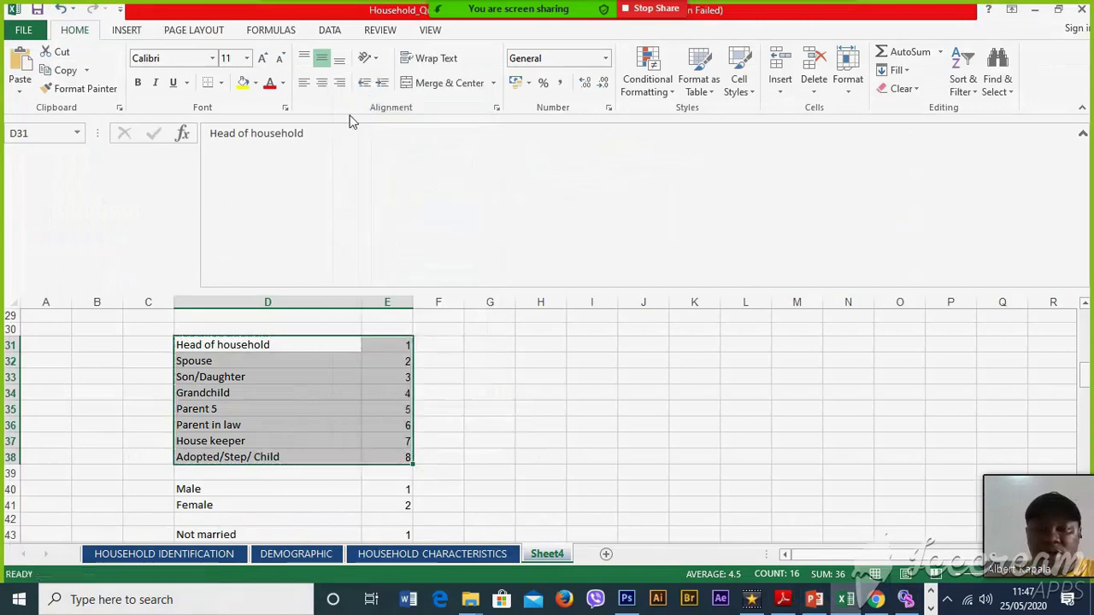
key(alt+Tab)
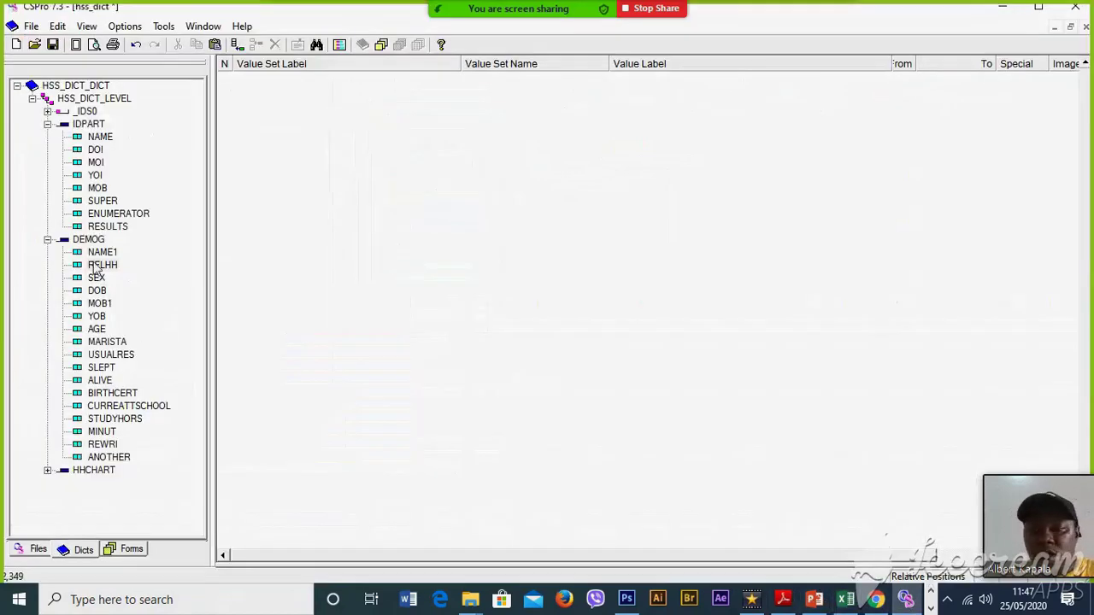
right_click(396, 143)
click(427, 170)
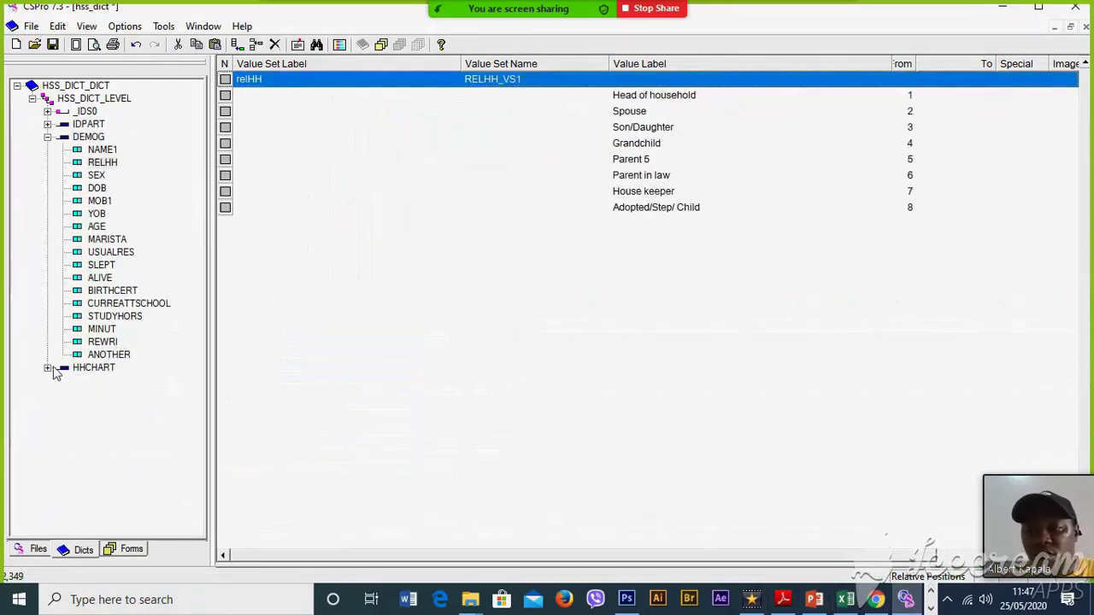
Select the SEX item, then switch to Excel and copy the Male and Female labels with their codes on Sheet4
click(96, 175)
click(845, 599)
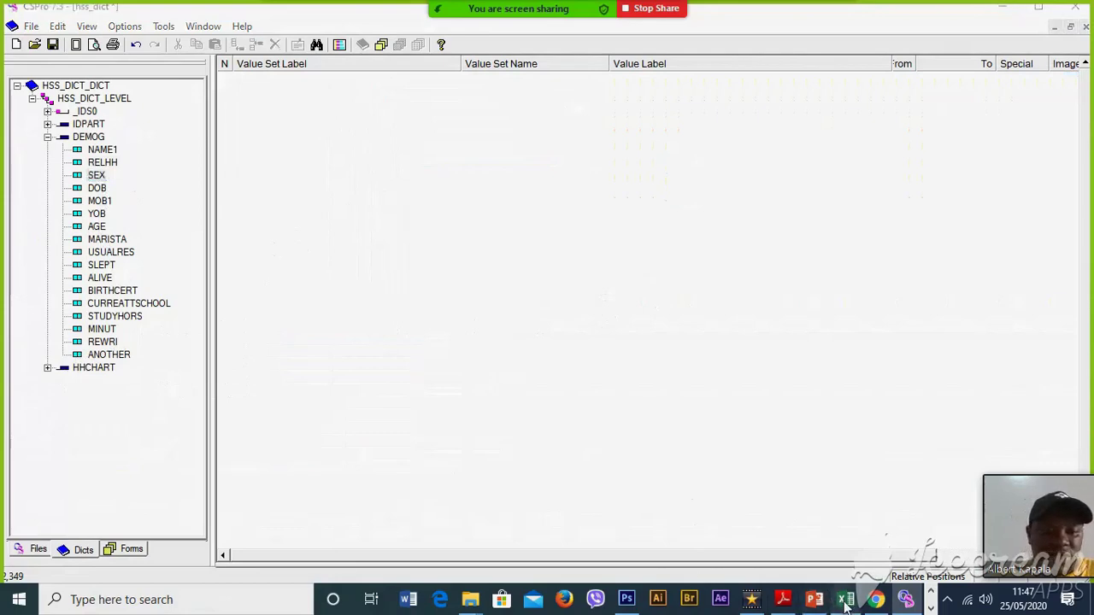
drag(268, 489, 387, 505)
right_click(393, 506)
click(429, 218)
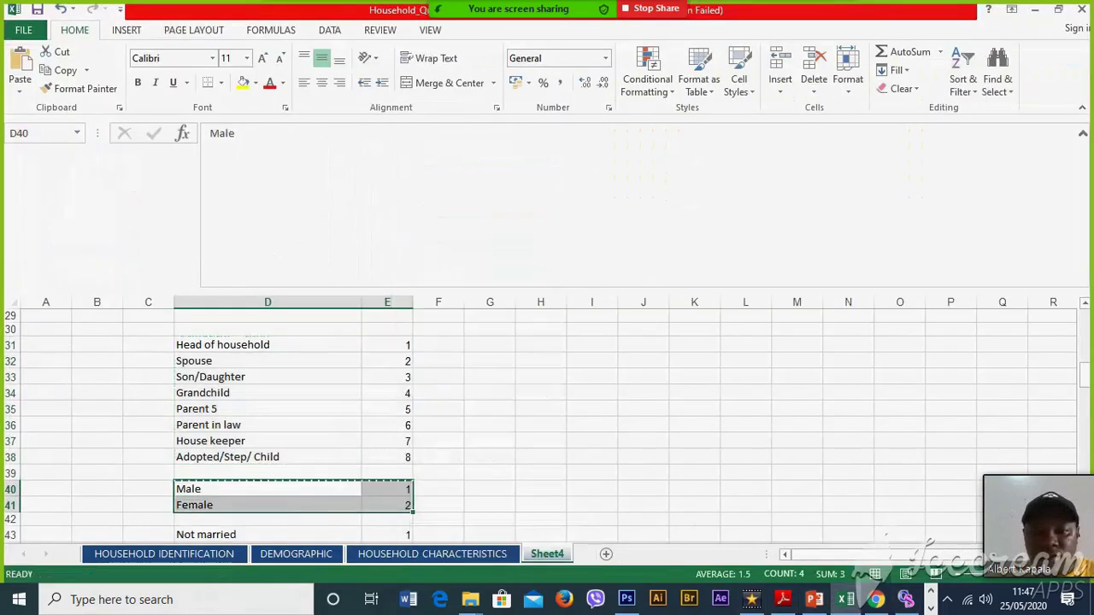
Return to CSPro and paste the copied Male and Female codes as the SEX value set
click(906, 599)
click(95, 175)
right_click(345, 133)
click(366, 175)
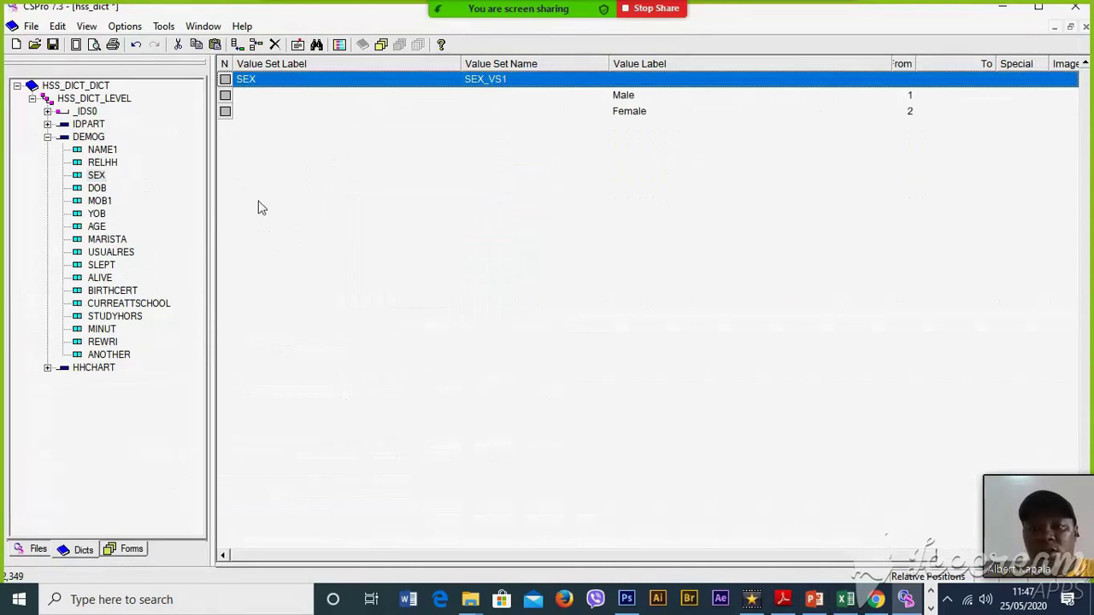
Copy the marital status labels and codes from Not married to Widow/Widower in Excel, and return to the MARISTA item in CSPro
click(96, 188)
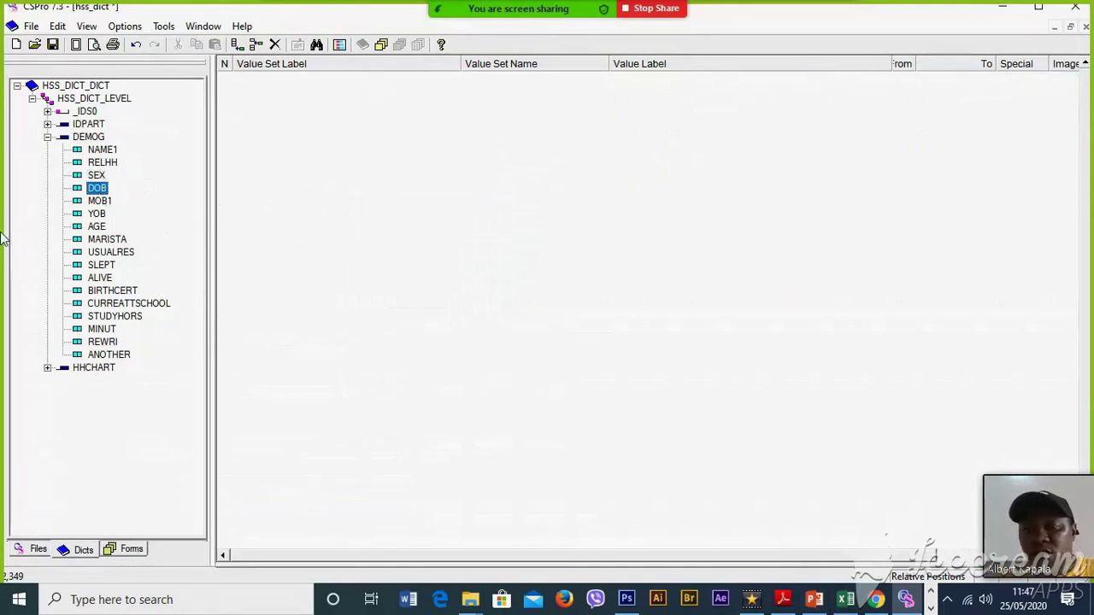
click(100, 241)
click(845, 599)
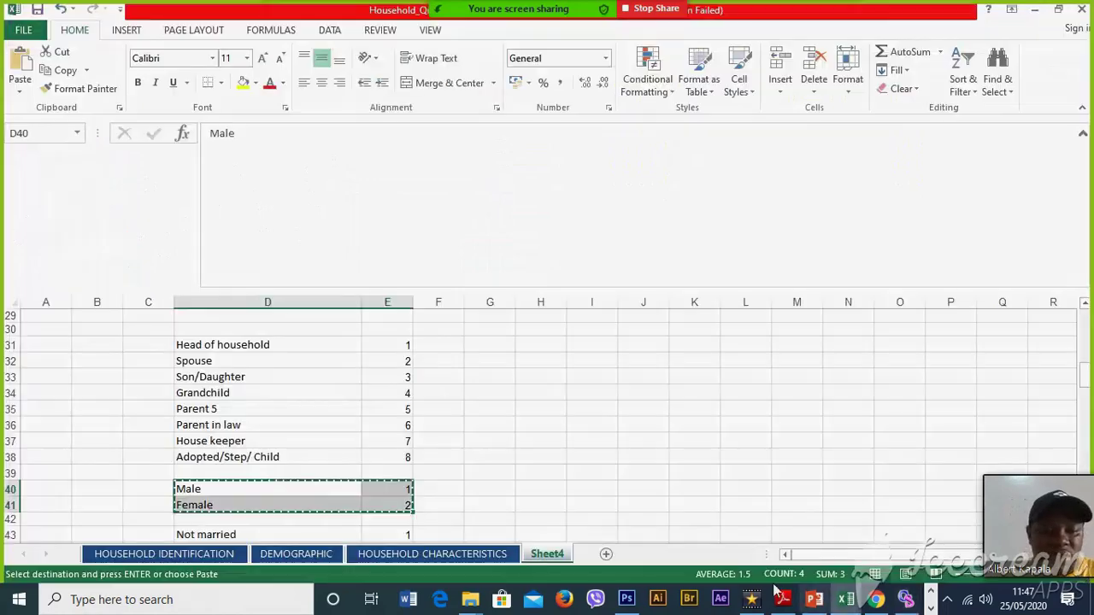
drag(1087, 385, 1086, 395)
mouse_move(248, 363)
mouse_down()
mouse_move(265, 410)
mouse_move(391, 423)
mouse_up()
right_click(324, 400)
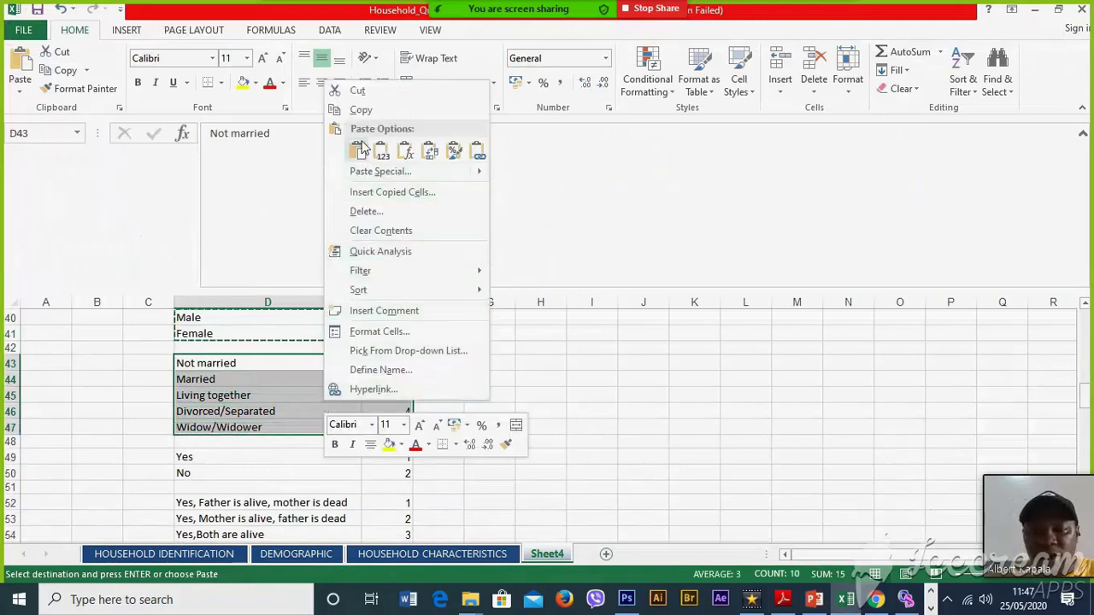
click(359, 110)
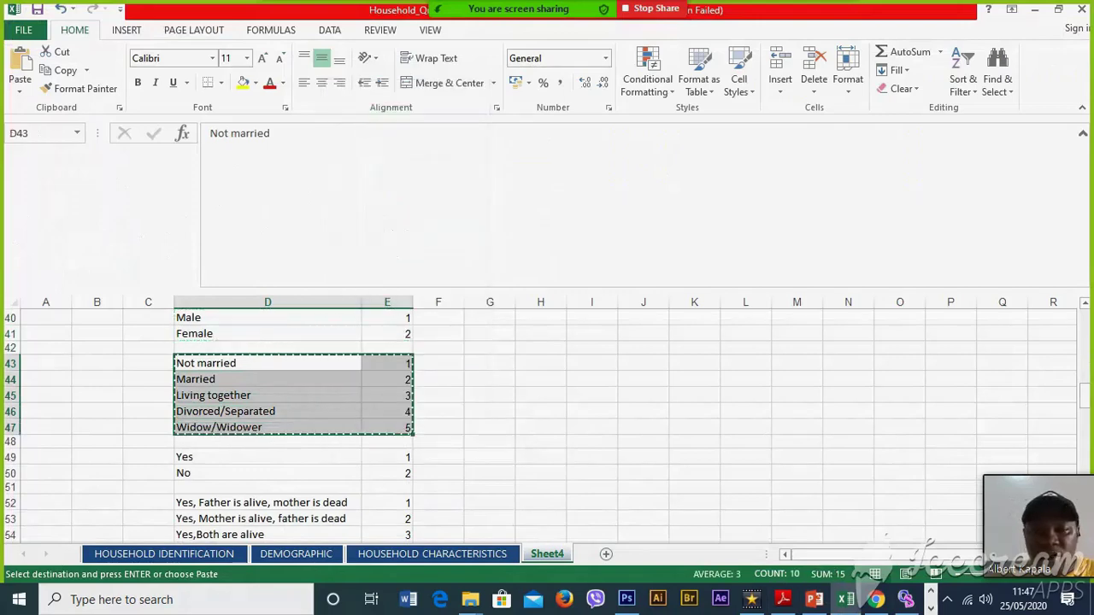
click(905, 599)
click(106, 240)
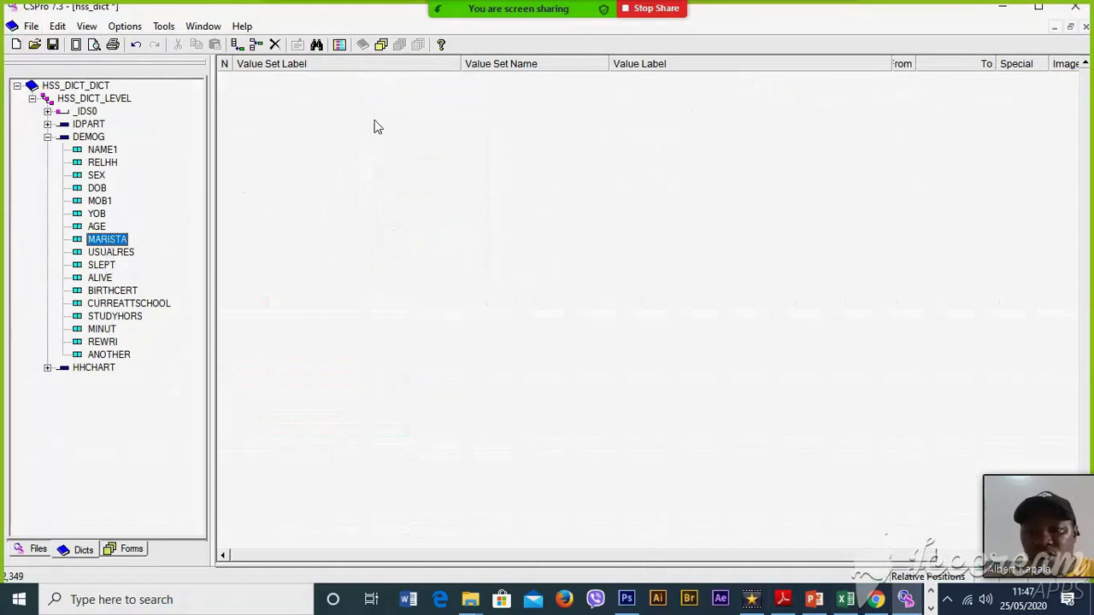
Paste the copied marital status labels and codes as the MARISTA value set, and select the USUALRES item
right_click(422, 93)
click(434, 134)
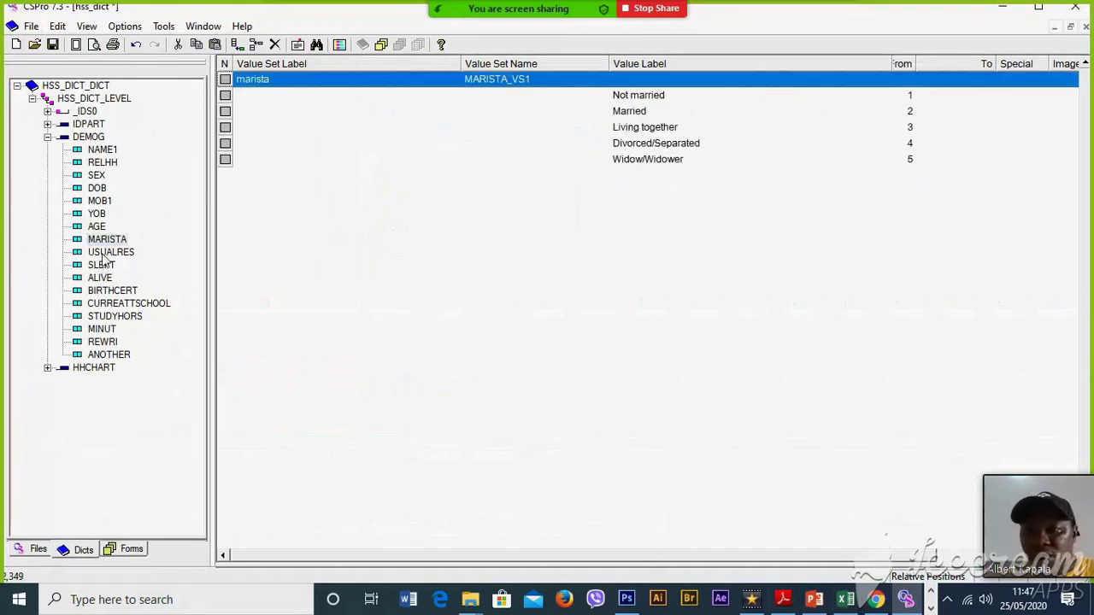
click(106, 253)
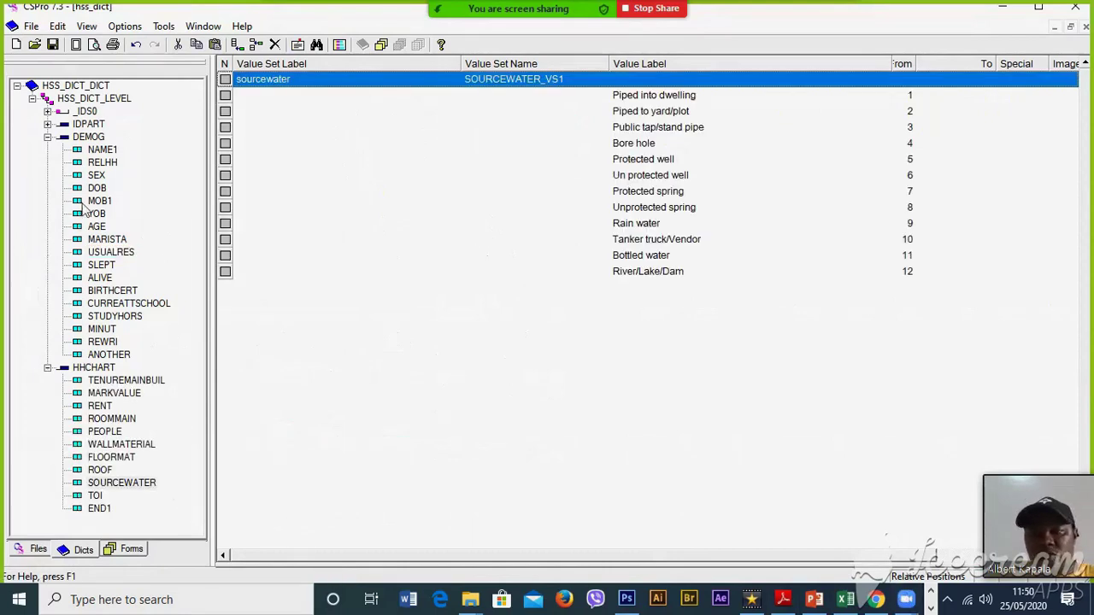
Review the MARISTA value set, collapse the DEMOG and HHCHART records, and examine the item lists of the dictionary's records
click(94, 188)
click(96, 214)
click(99, 239)
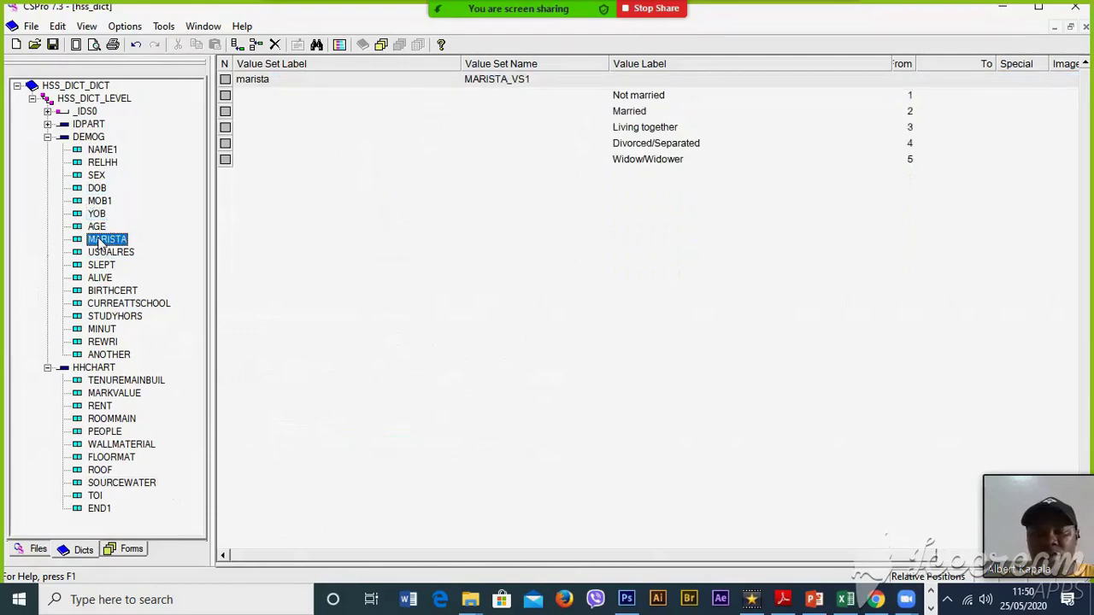
key(Left)
key(Left)
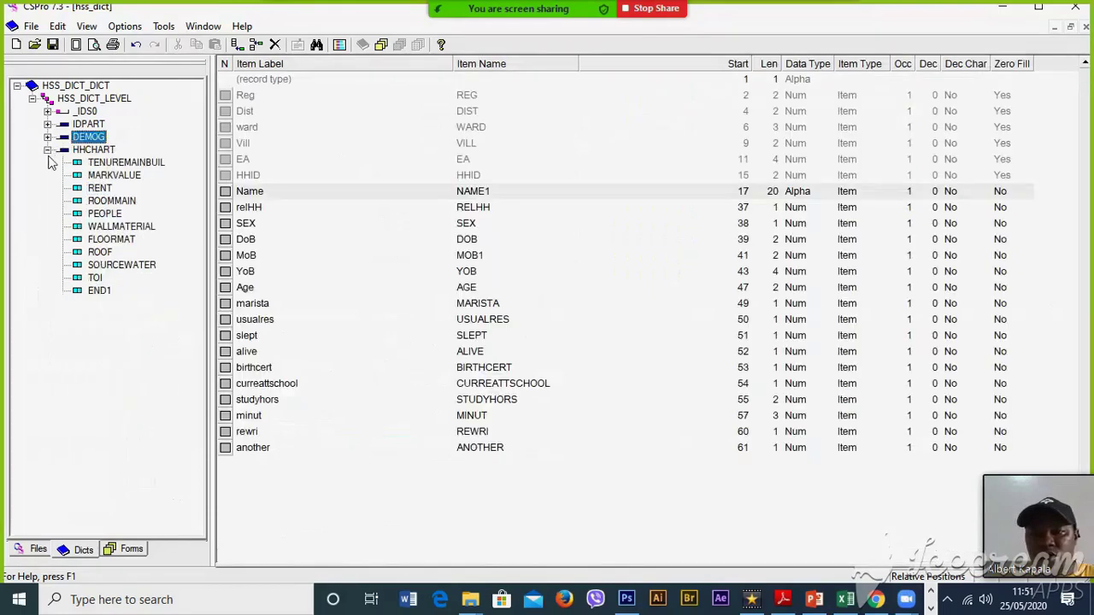
click(48, 150)
click(93, 150)
click(89, 137)
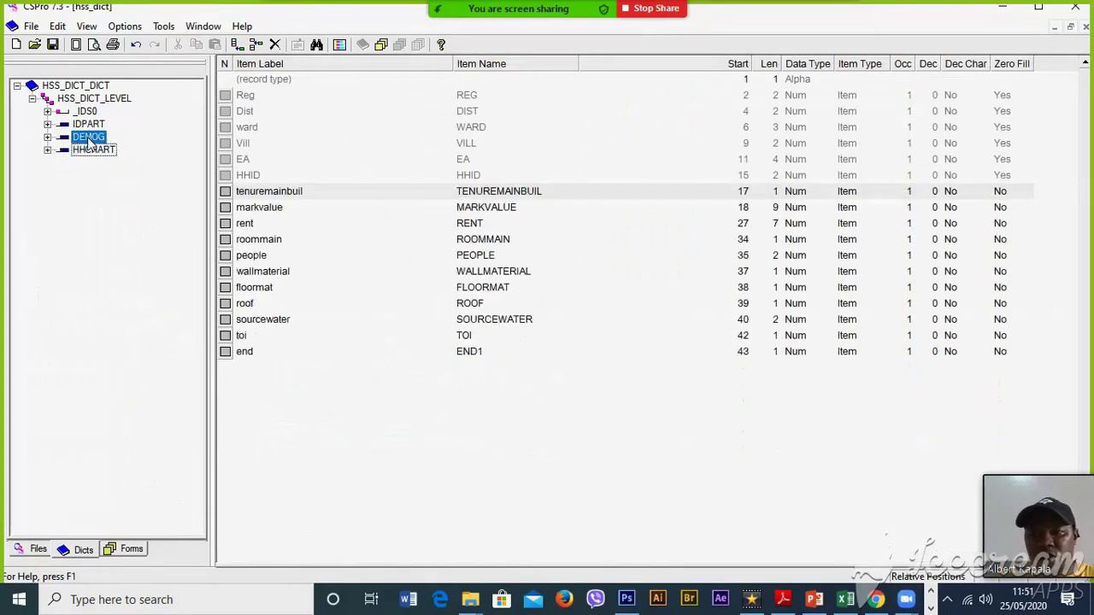
click(88, 125)
key(Up)
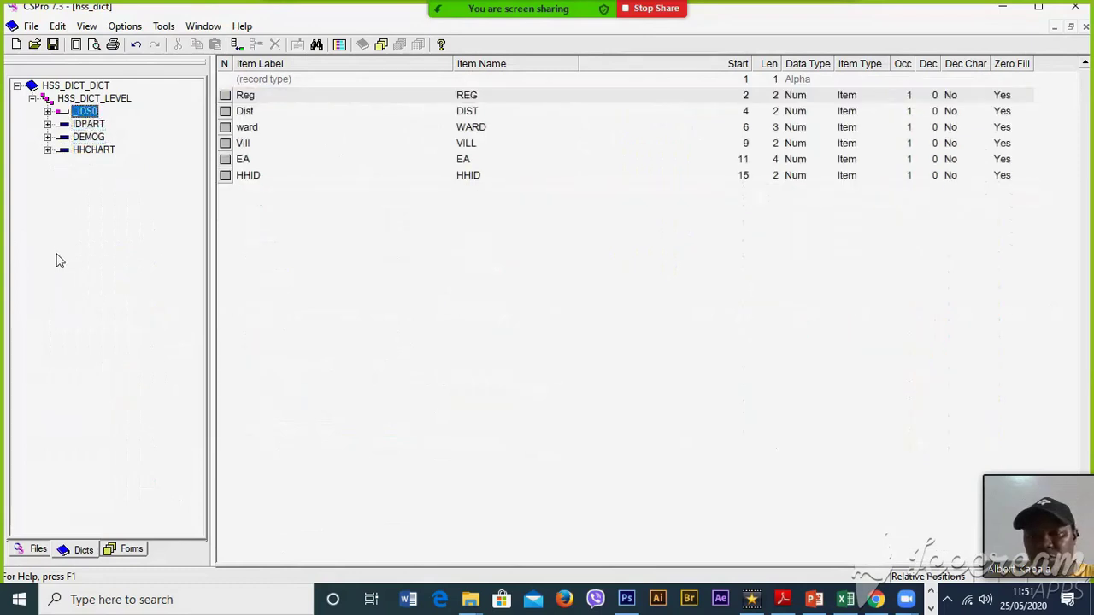
Expand the _IDS0, IDPART and DEMOG records and check the value sets of the RELHH, SEX and MARISTA items
key(Right)
click(48, 202)
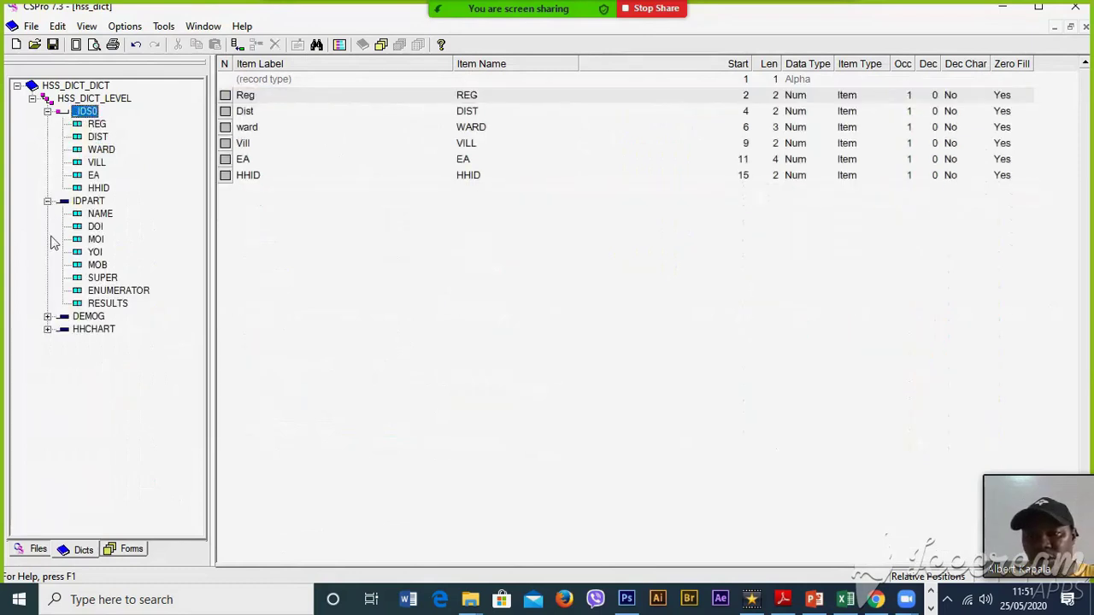
click(47, 317)
click(99, 316)
click(101, 432)
click(103, 496)
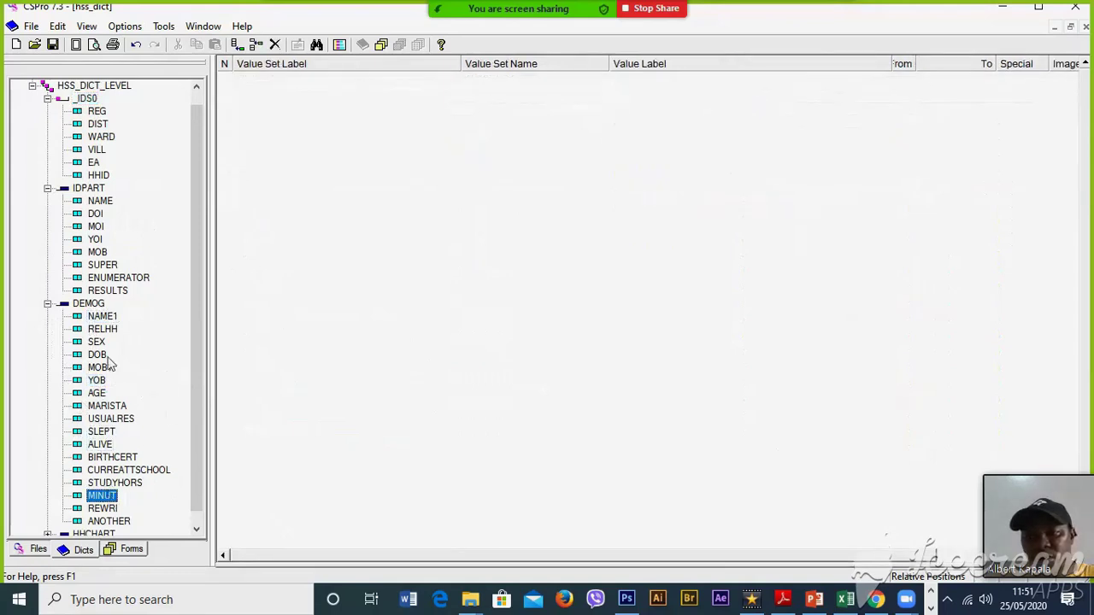
click(102, 330)
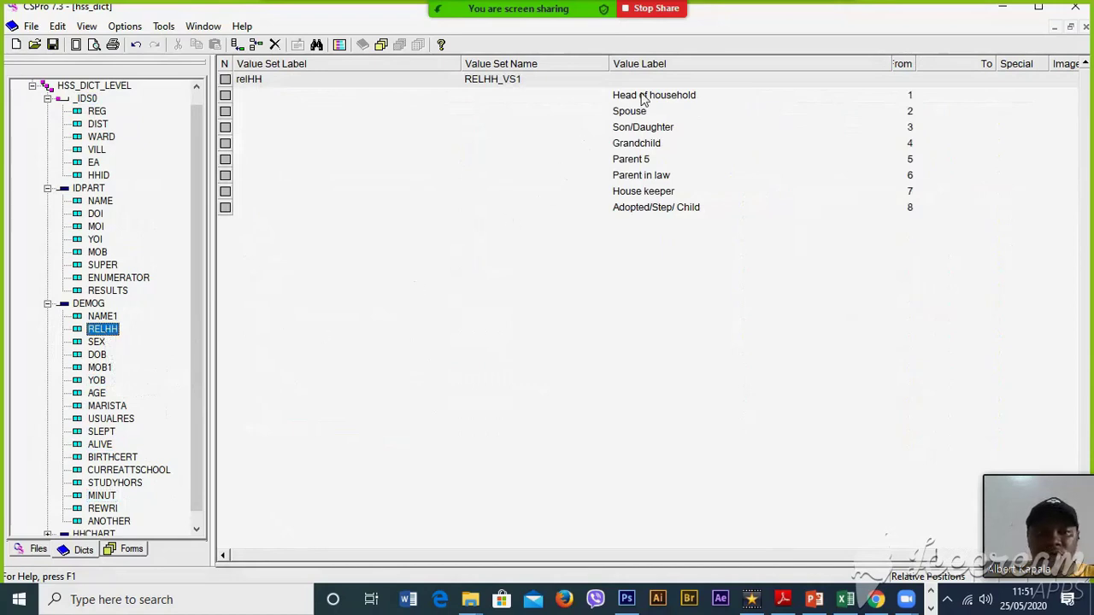
click(97, 343)
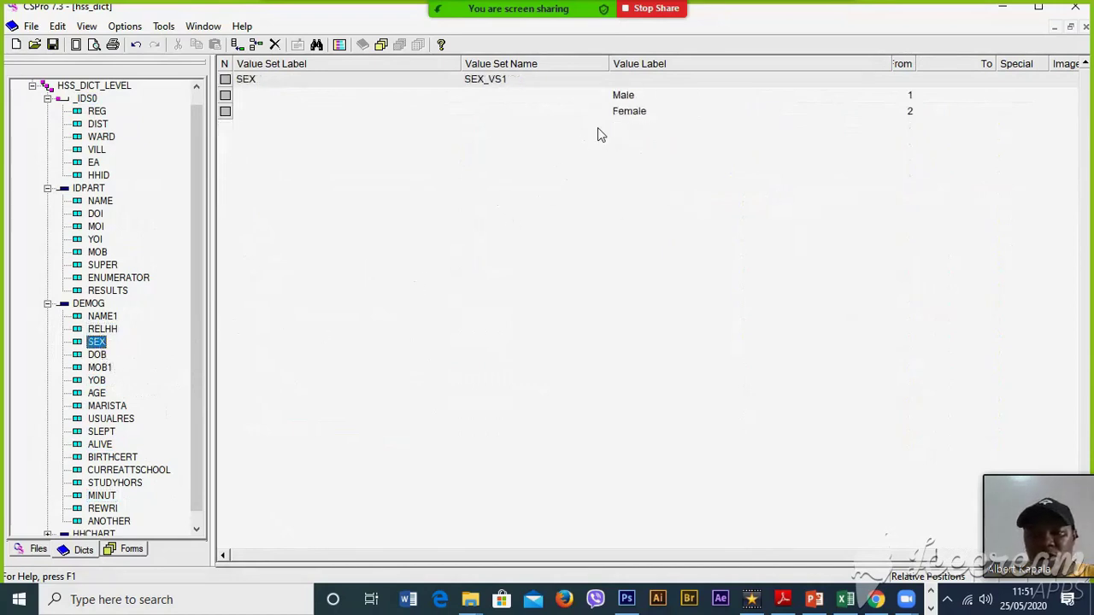
click(106, 407)
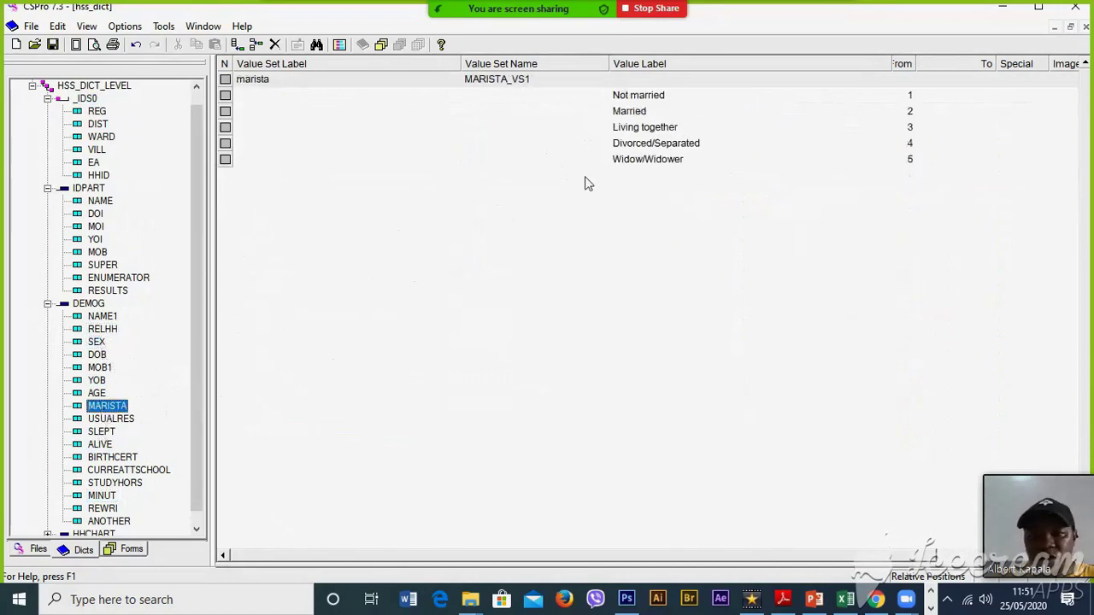